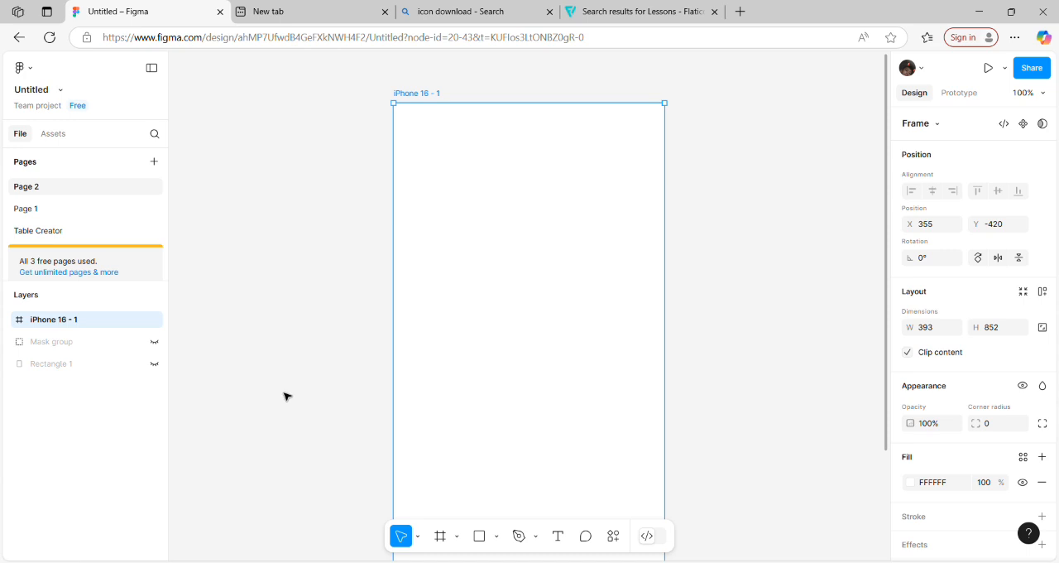
Step: Draw a rectangle about 127 × 49 near the upper-left corner of the iPhone 16 - 1 frame
click(284, 396)
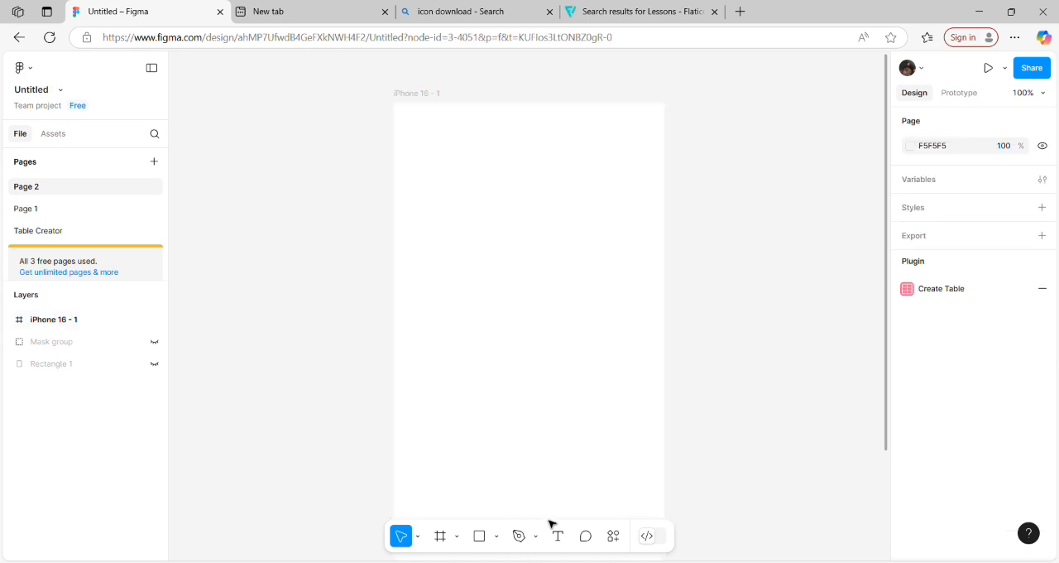
click(497, 536)
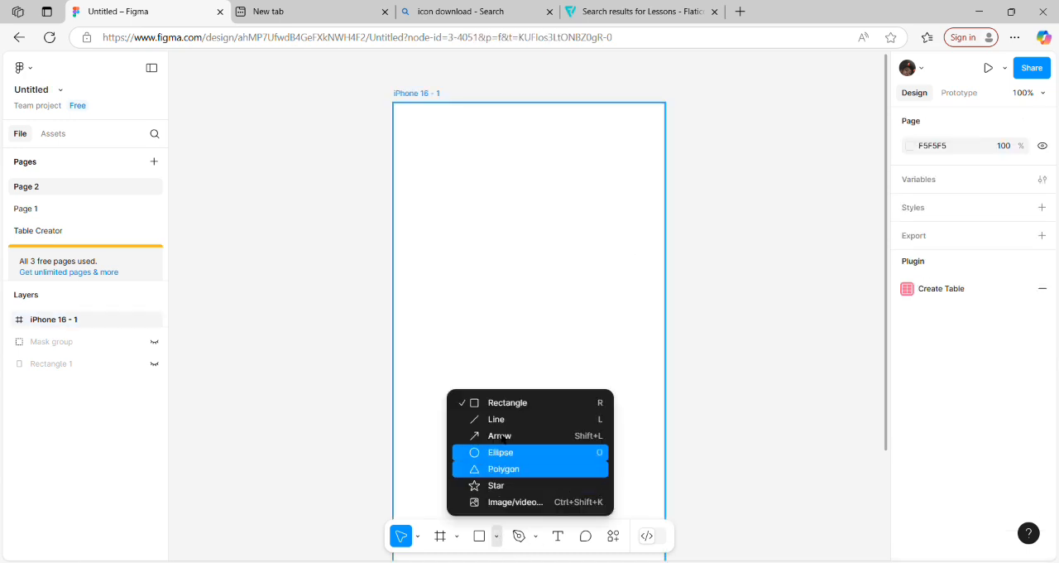
click(504, 399)
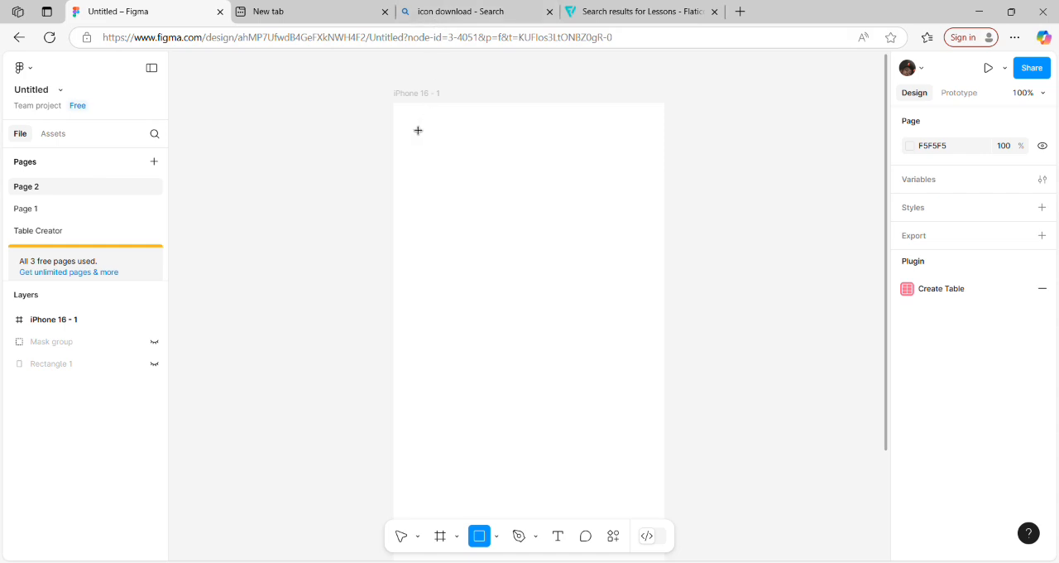
drag(416, 133, 504, 166)
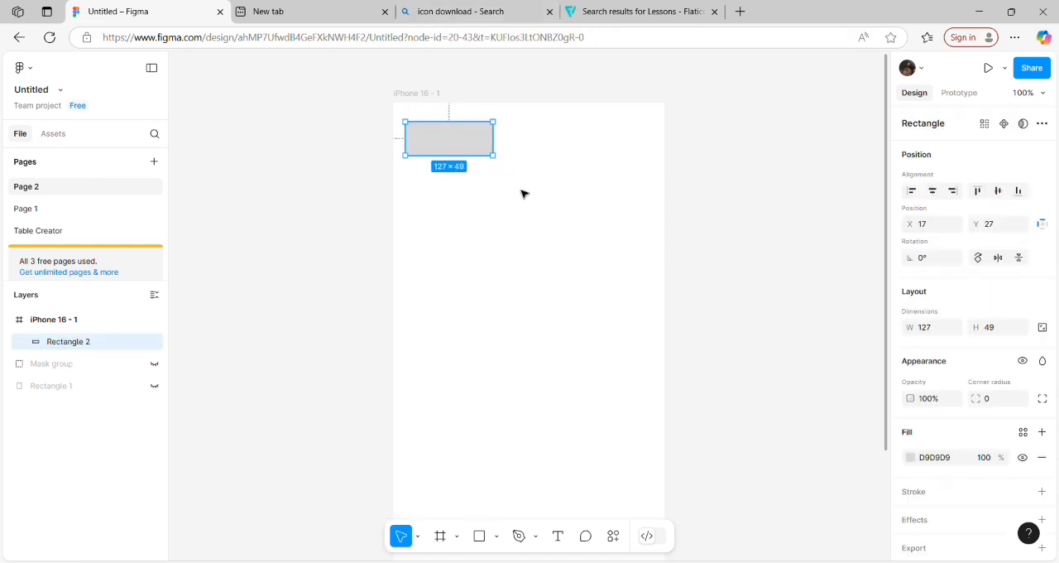
Step: Duplicate the rectangle and place the copy level with it near the frame's right edge, at about X 246
key(ctrl+d)
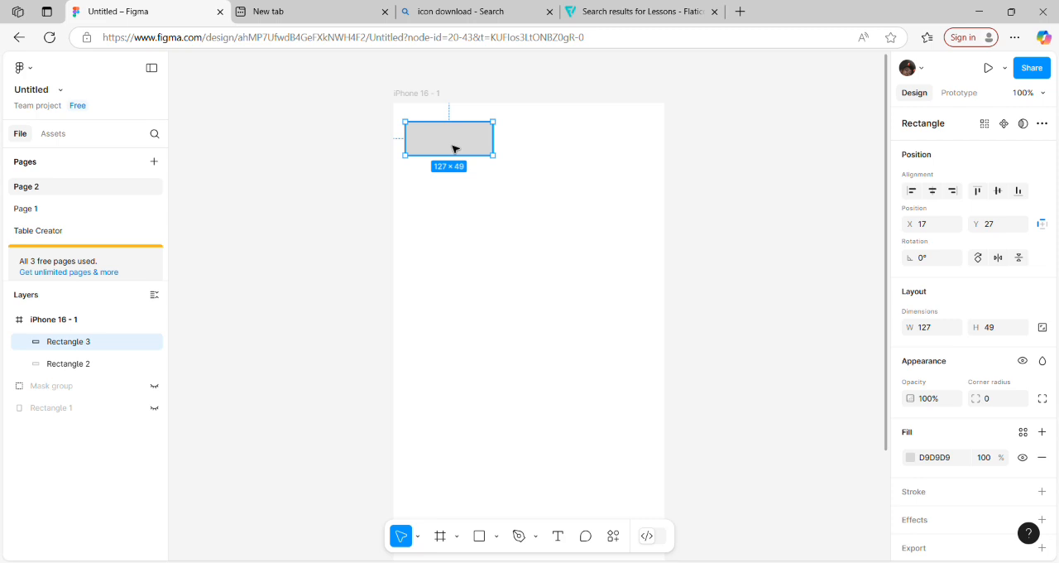
drag(454, 149, 612, 150)
click(555, 262)
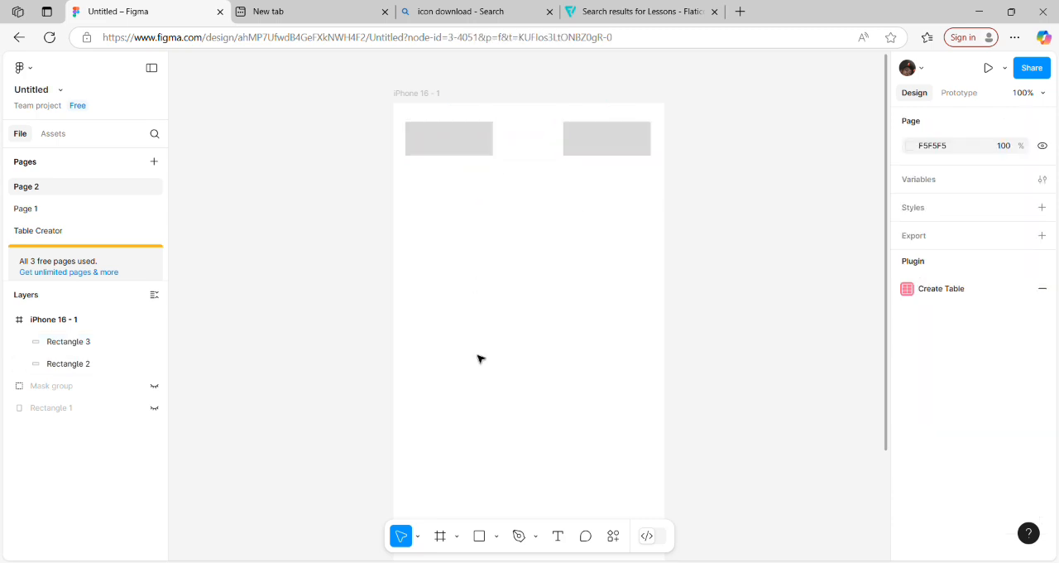
Step: Import the menu image from the computer and place it into the left rectangle
click(496, 535)
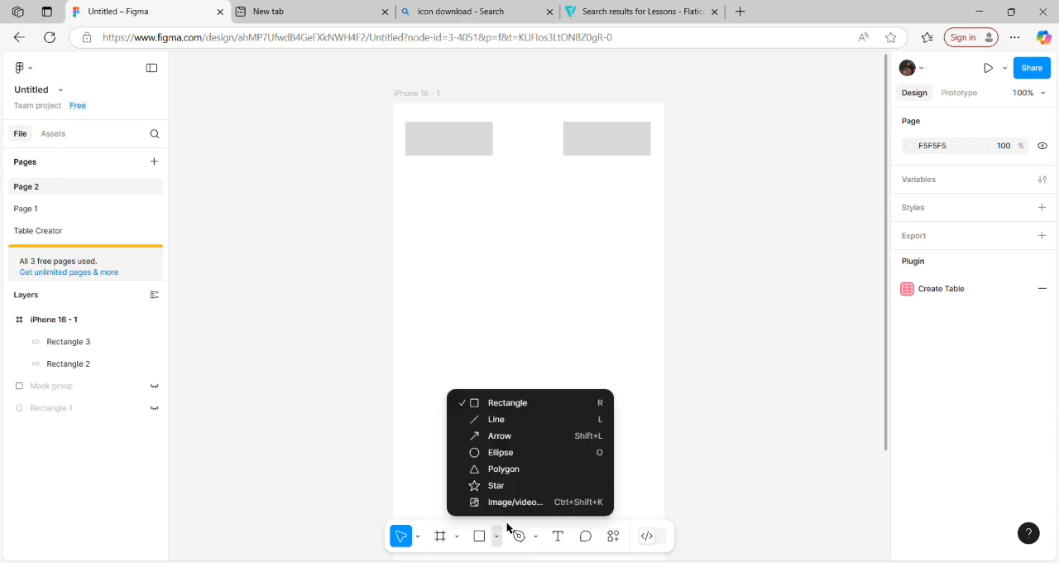
click(519, 510)
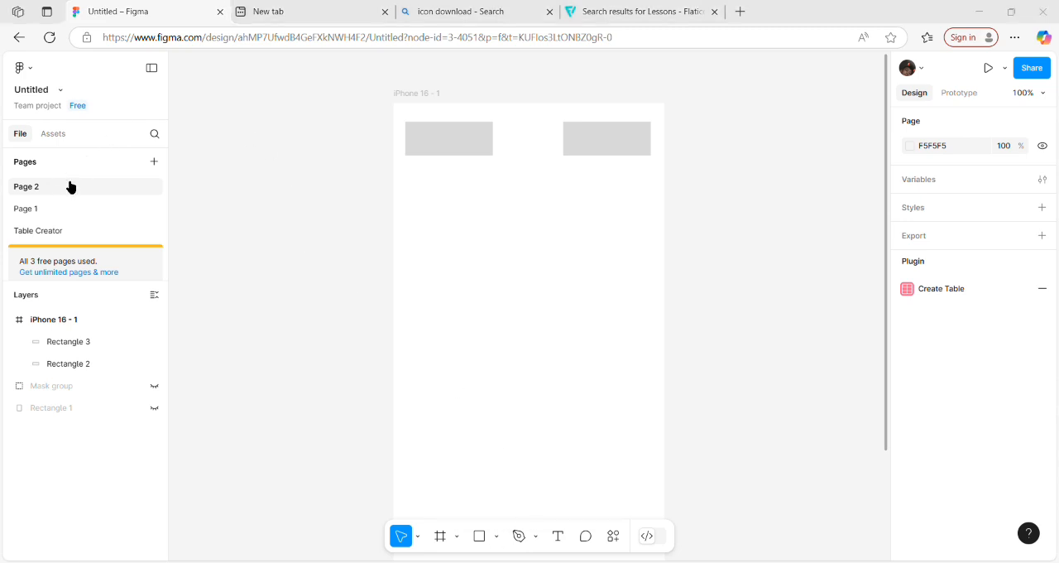
double_click(159, 227)
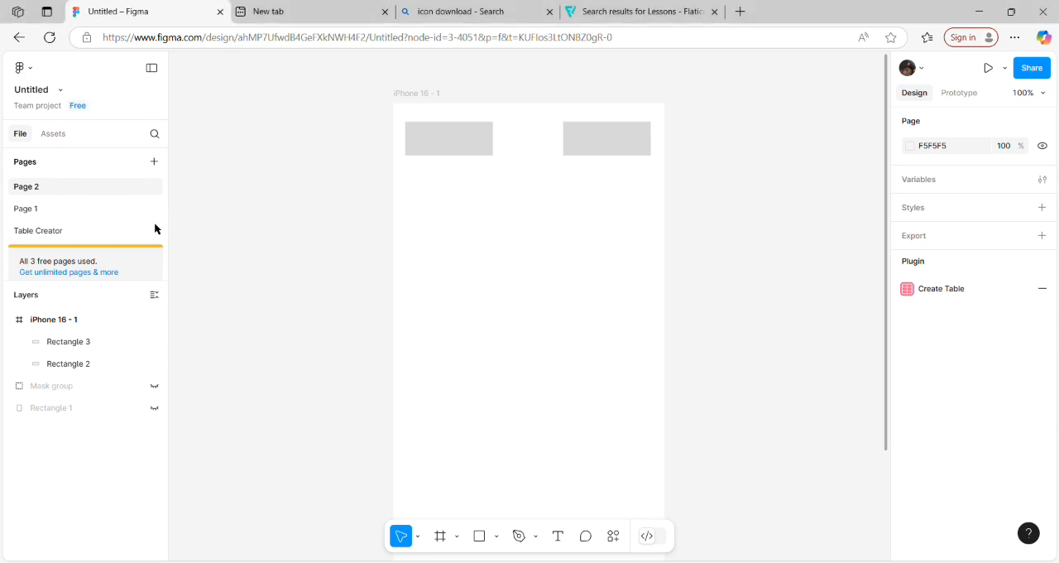
click(440, 146)
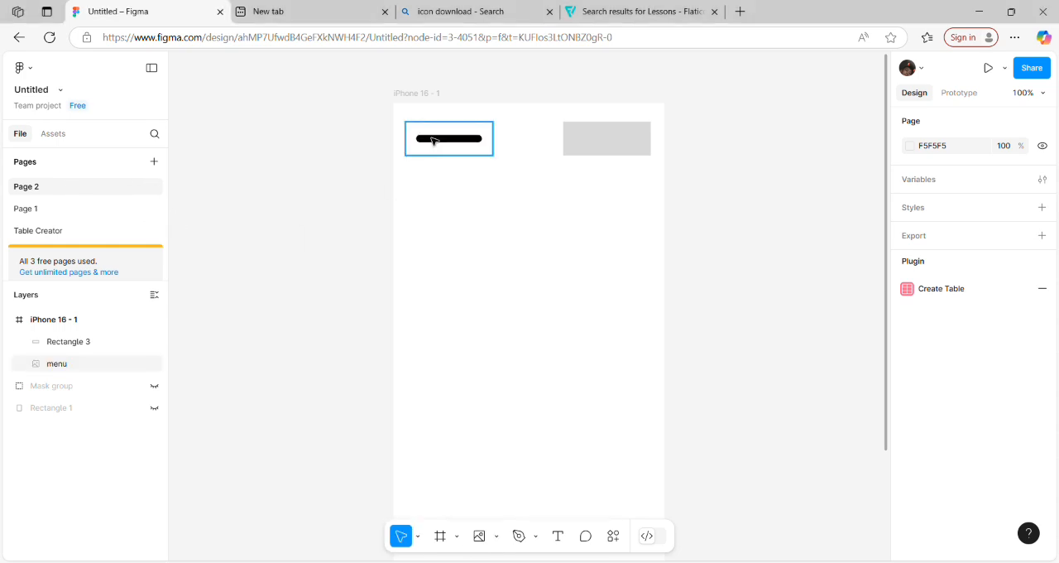
Step: Set the menu image's fill mode to Fit and resize the icon to about 58 × 44
click(458, 143)
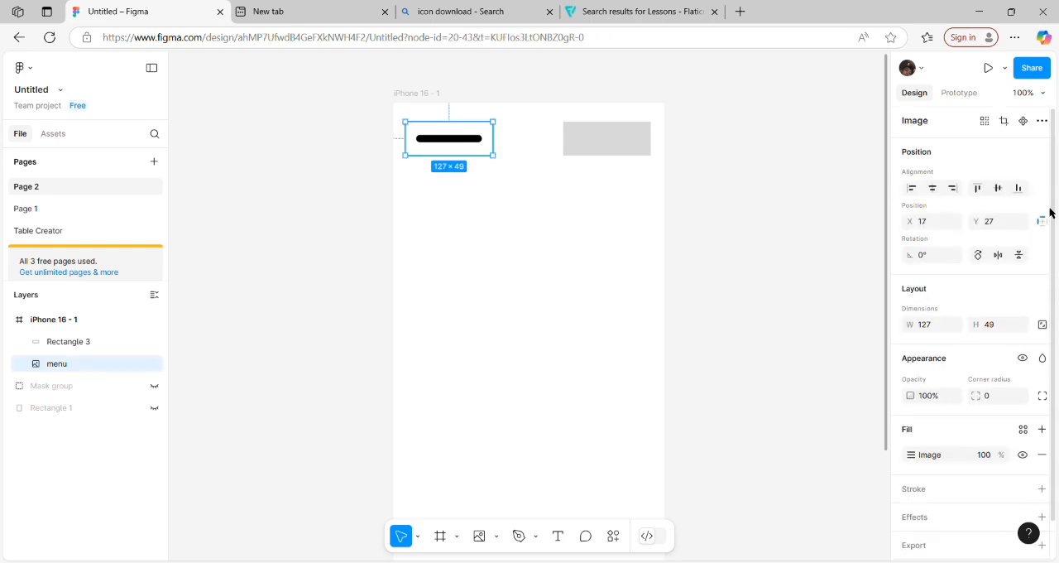
scroll(1039, 389, down, 2)
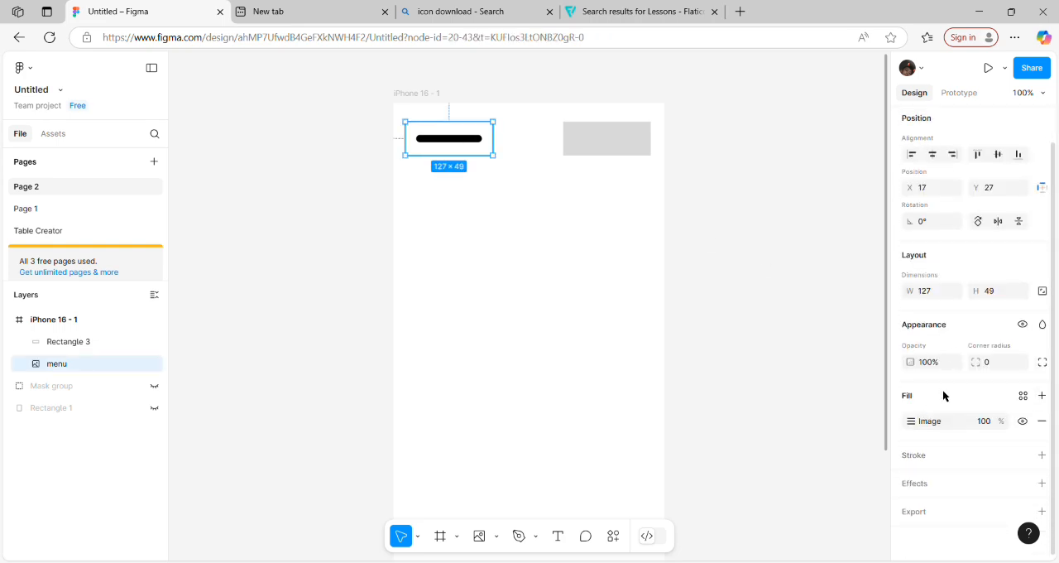
click(1023, 396)
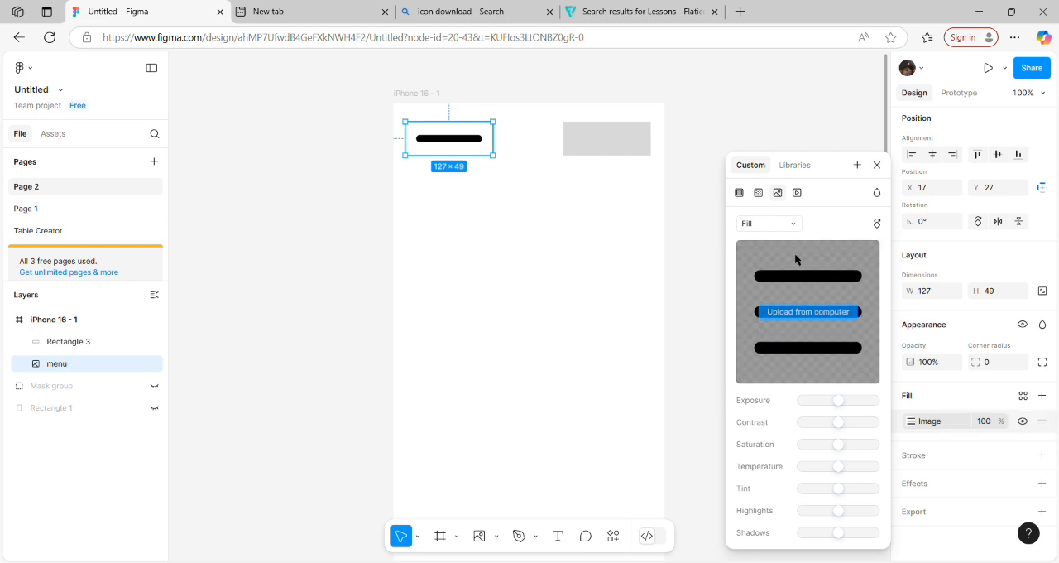
click(773, 225)
click(768, 236)
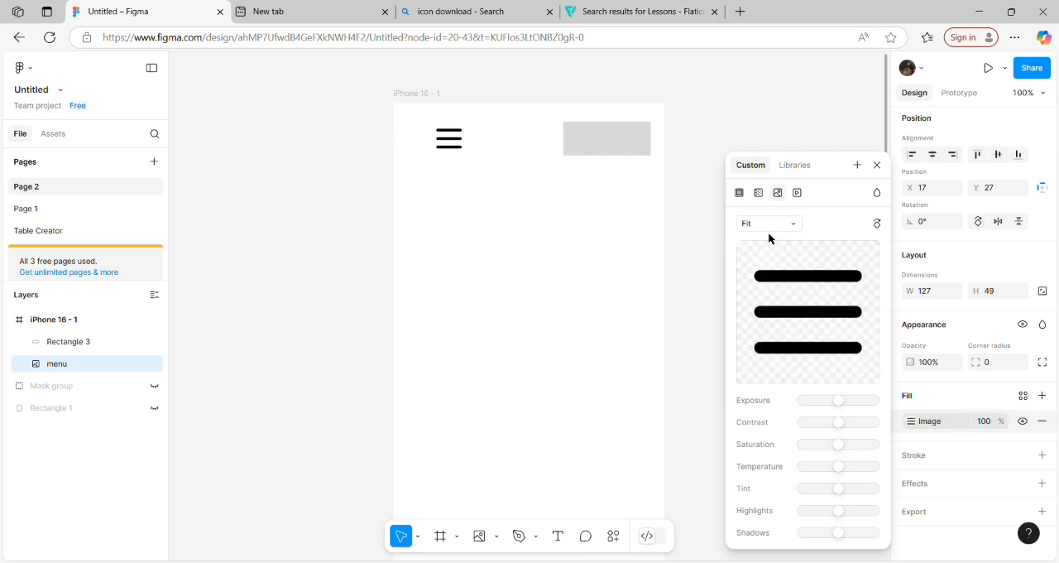
click(620, 232)
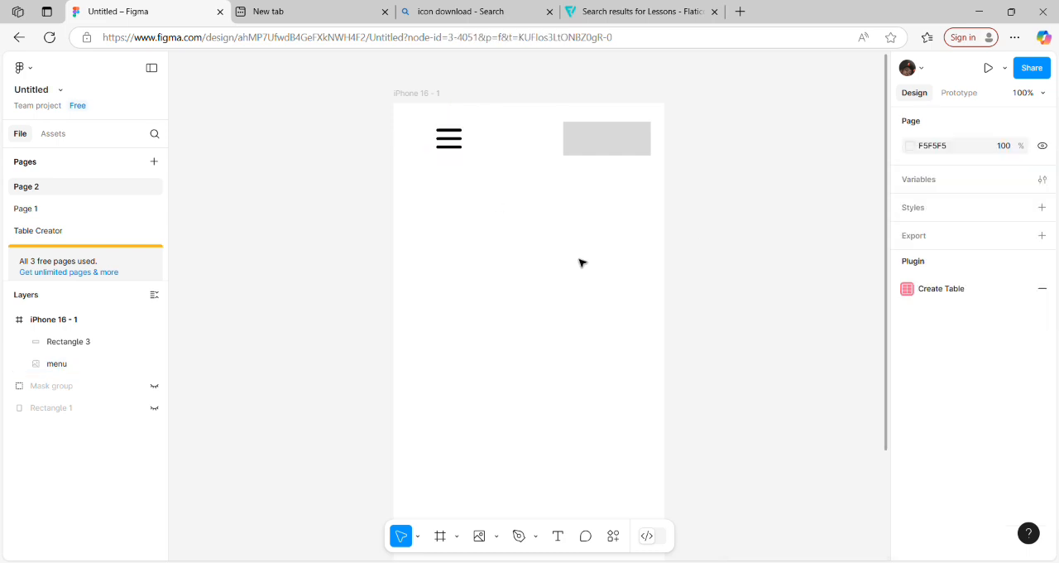
mouse_move(451, 140)
mouse_down()
mouse_move(439, 140)
mouse_move(456, 141)
mouse_move(432, 165)
mouse_move(466, 166)
mouse_move(467, 141)
mouse_move(439, 141)
mouse_up()
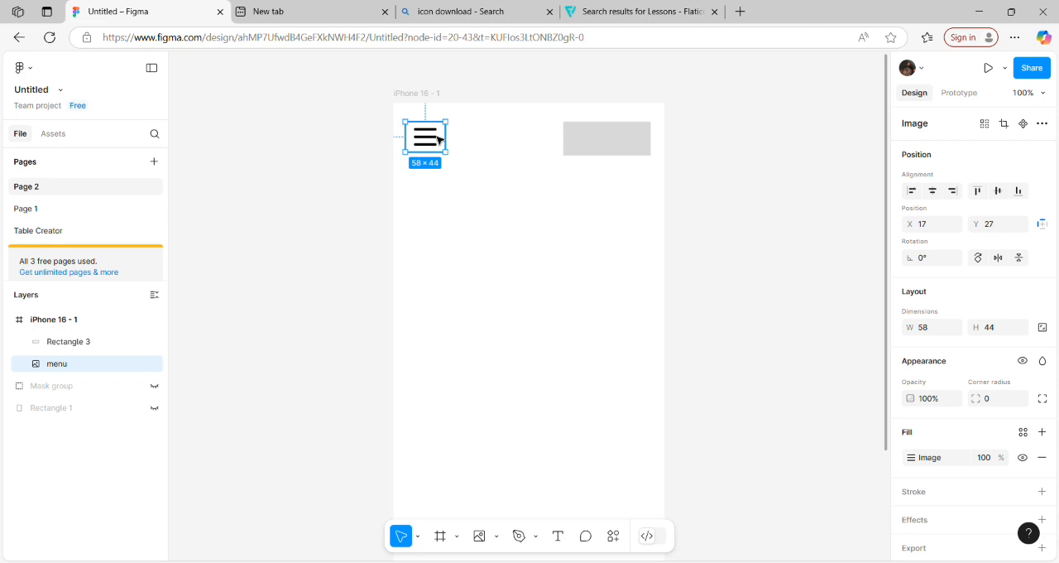
Step: Import the dots image from the computer and place it into the right rectangle
click(621, 147)
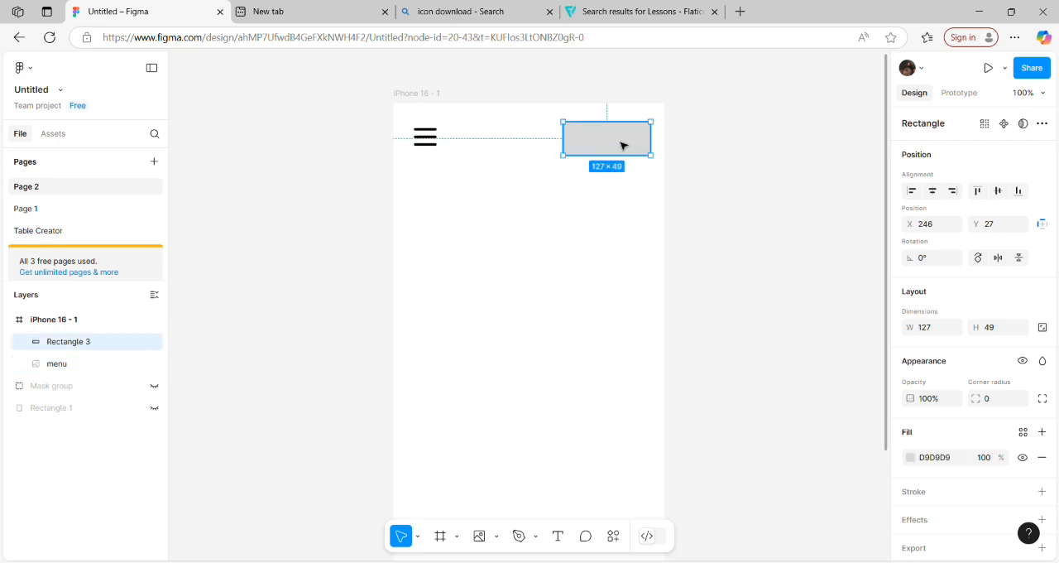
click(497, 536)
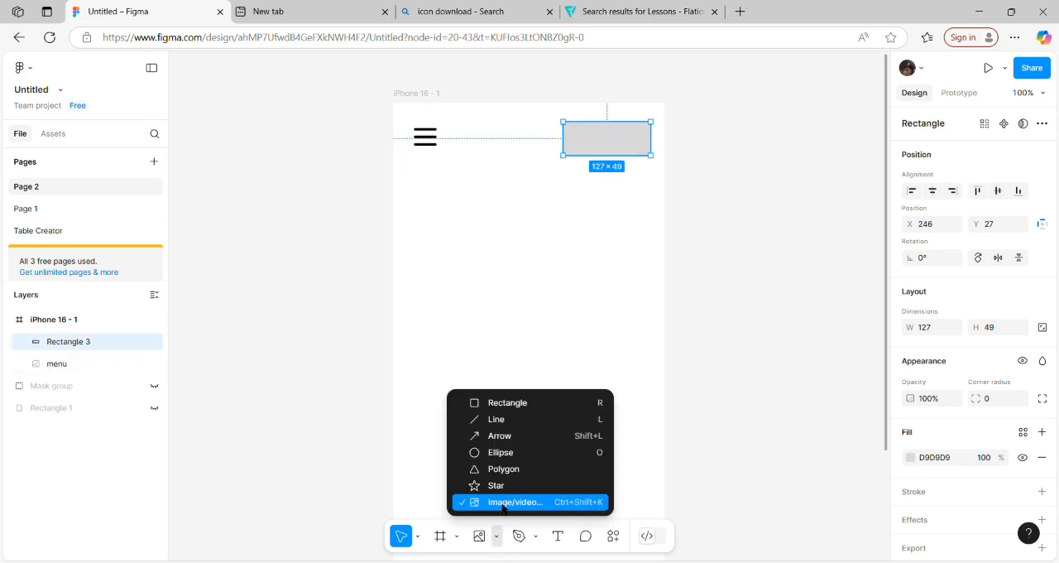
click(503, 503)
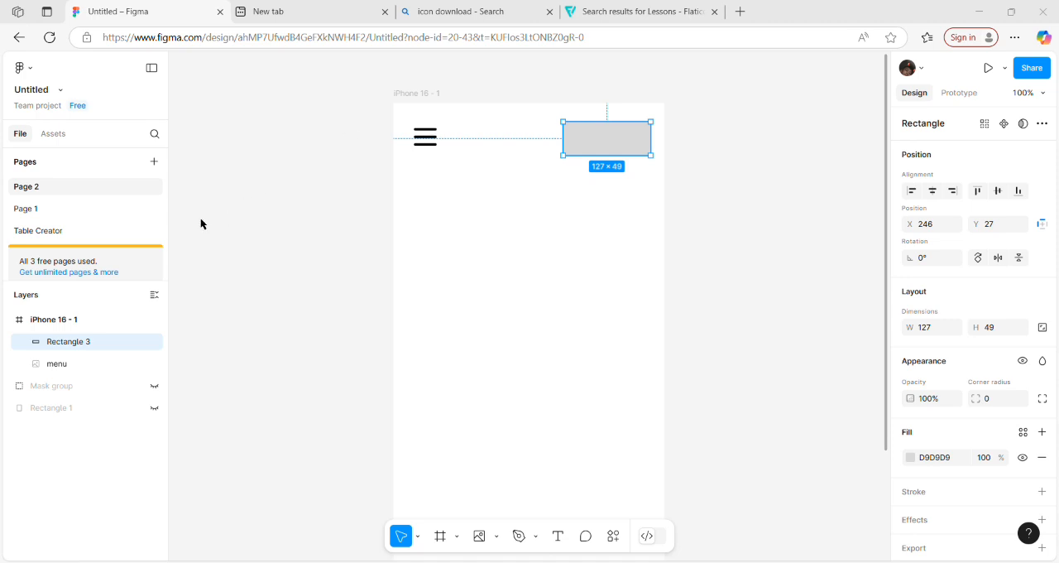
double_click(154, 205)
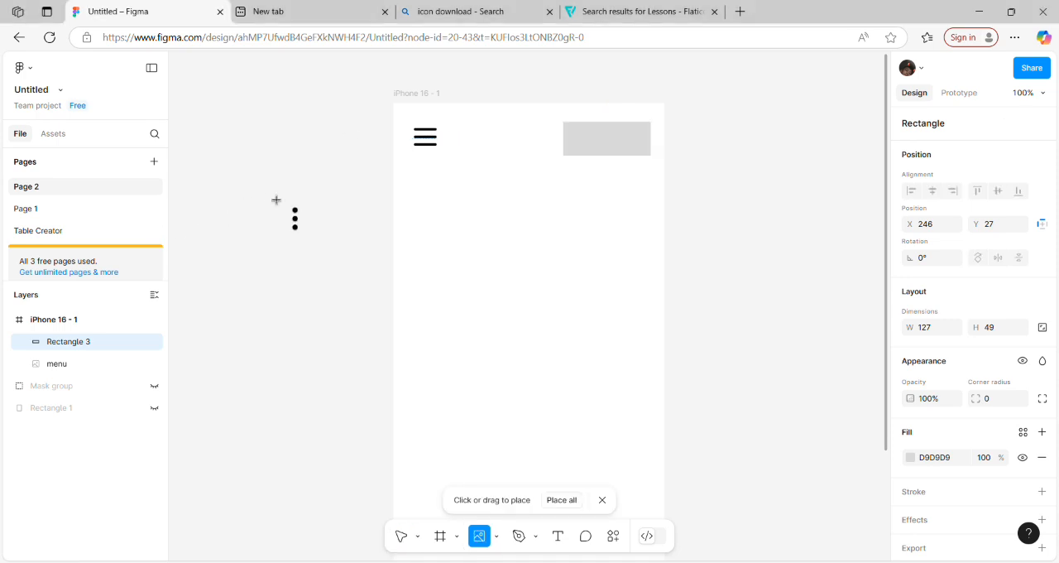
click(597, 148)
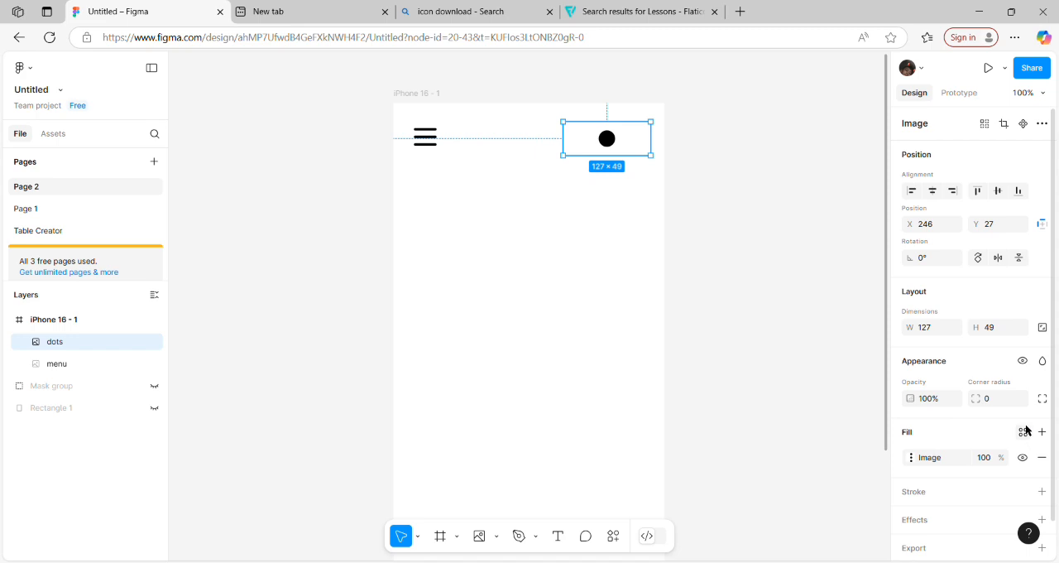
Step: Try the Fit mode on the dots image and shift it toward the frame's right edge, then delete its image fill
click(912, 457)
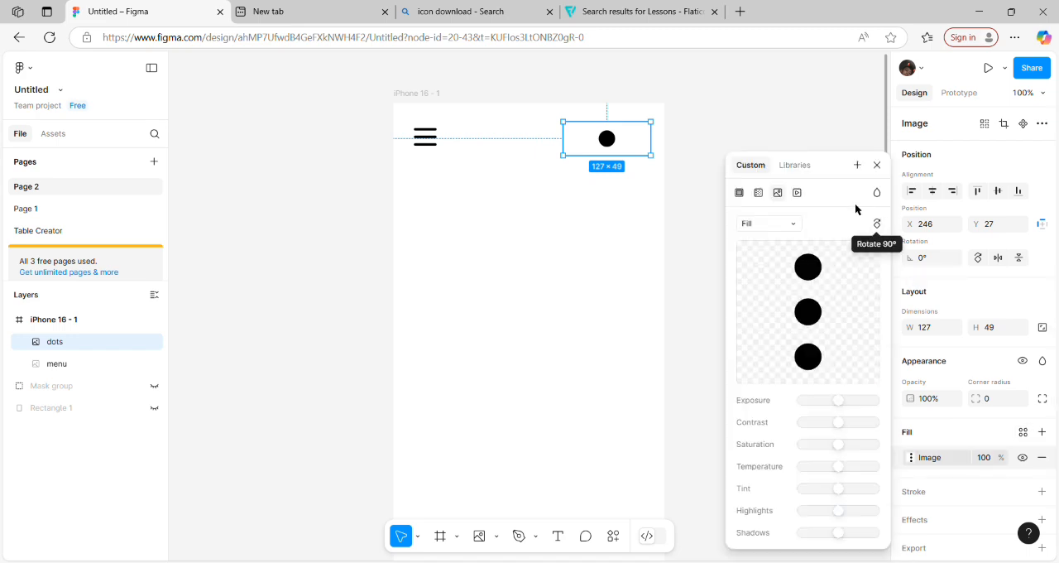
click(774, 224)
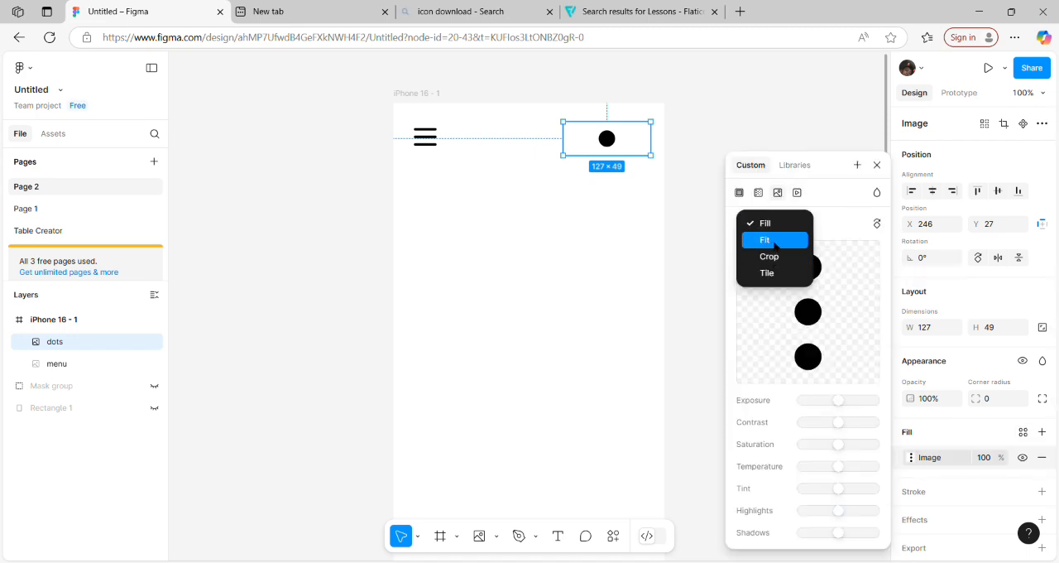
click(772, 240)
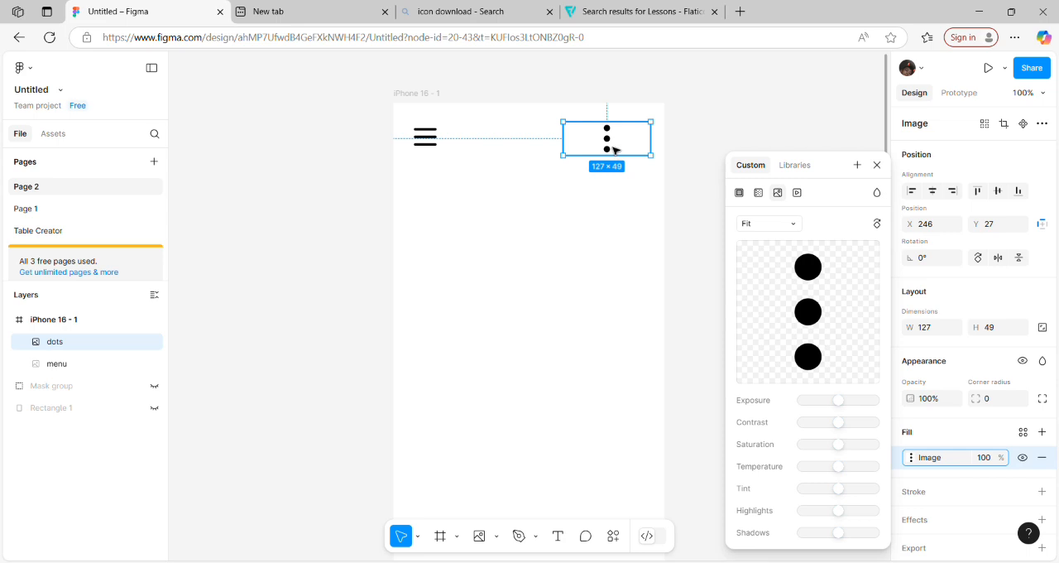
drag(613, 150, 650, 151)
key(Delete)
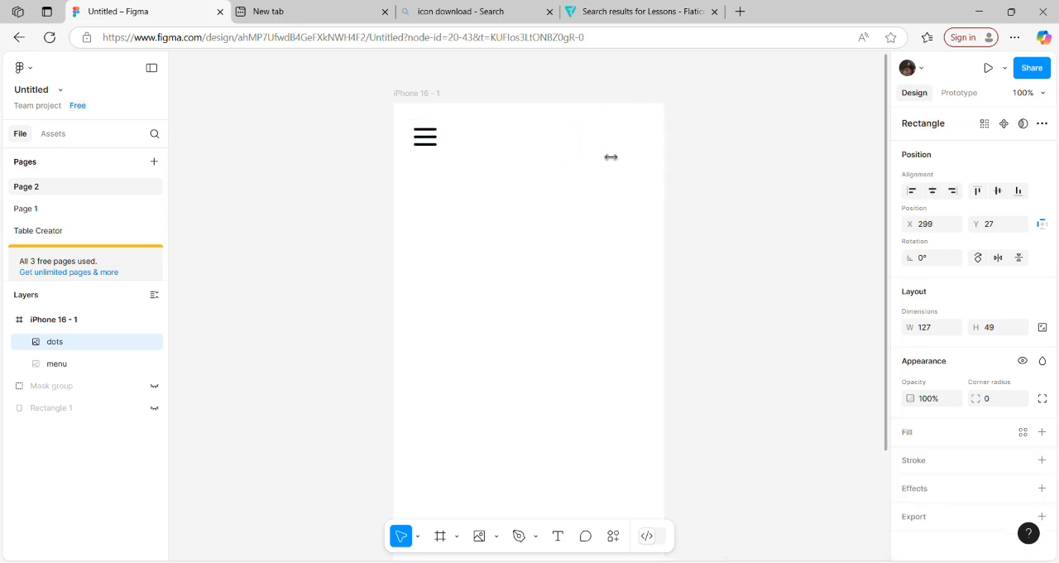
Step: Duplicate the menu icon and place the copy level with it near the frame's right edge, at about X 325
click(439, 141)
key(ctrl+d)
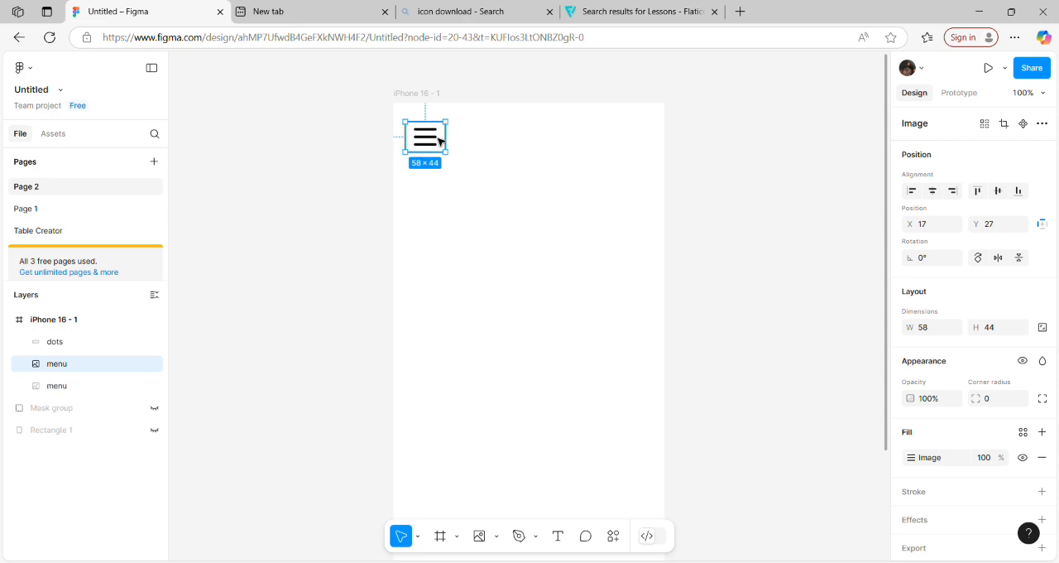
drag(435, 137, 637, 136)
click(617, 201)
Step: Replace the image in the right-hand menu icon copy with the dots image from the computer
click(642, 141)
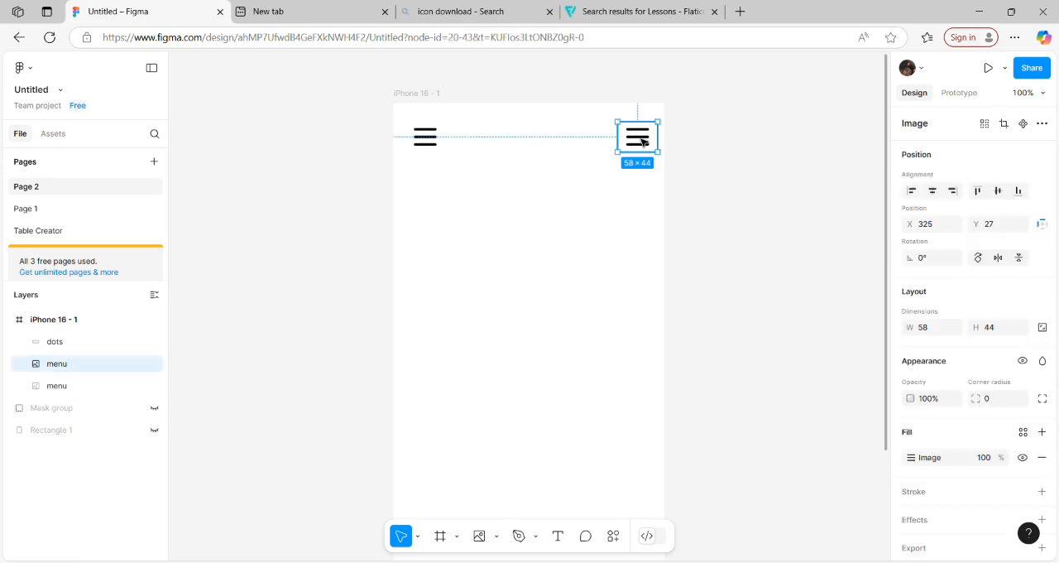
click(482, 537)
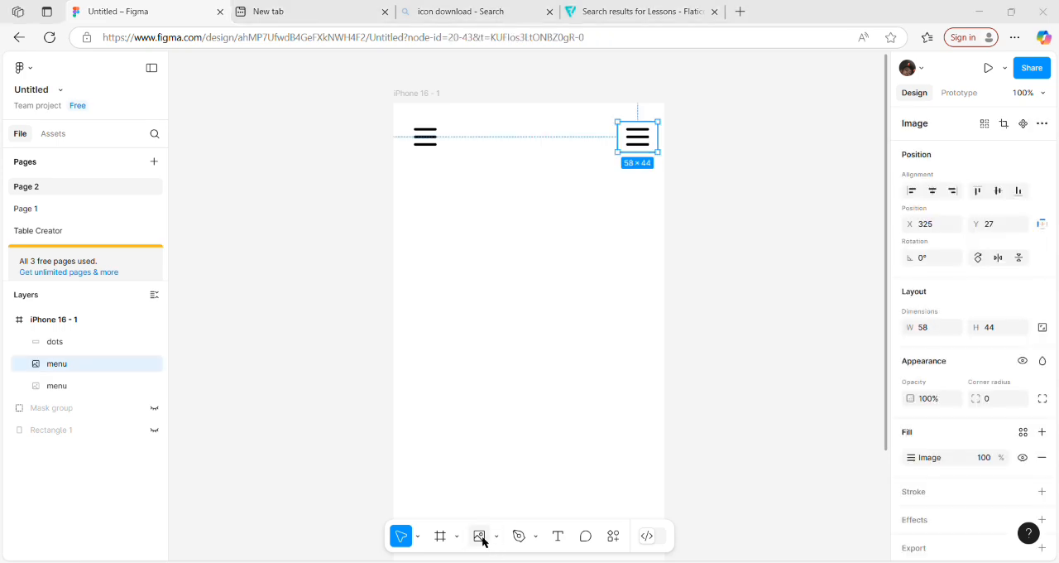
double_click(157, 208)
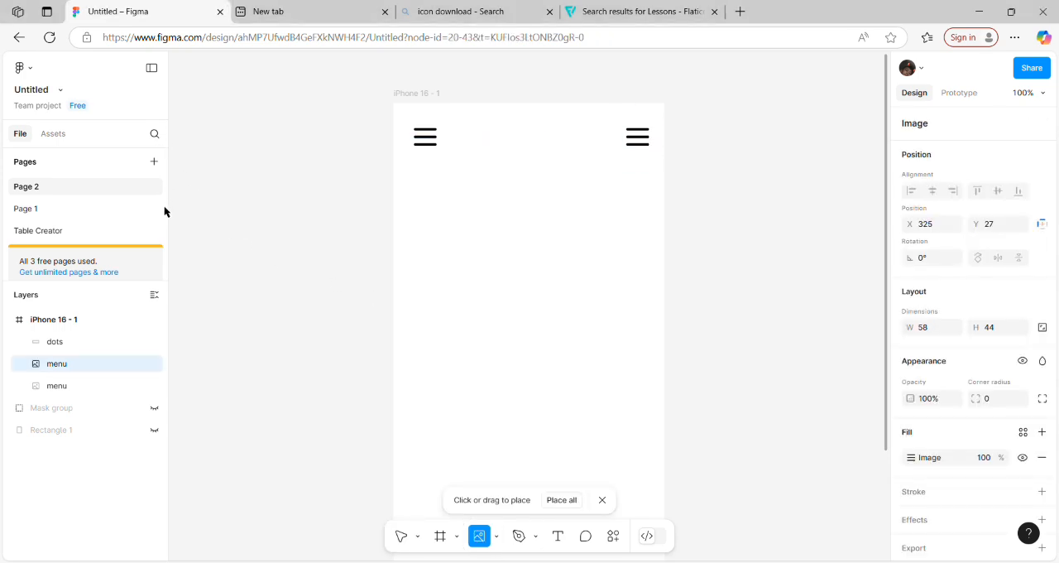
click(638, 139)
click(598, 237)
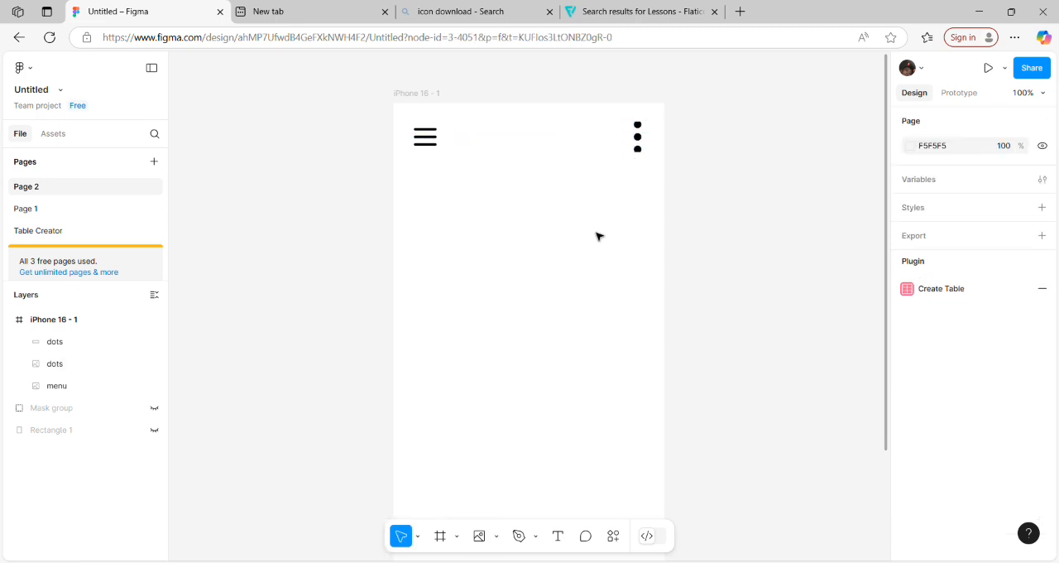
Step: Set the right-hand dots image's fill mode to Fit
click(639, 137)
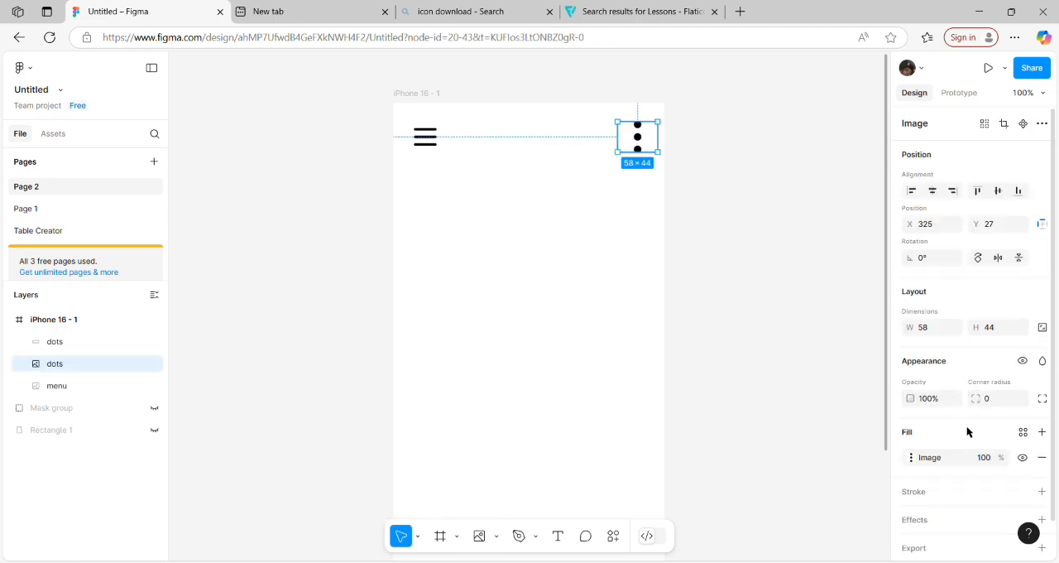
click(1023, 433)
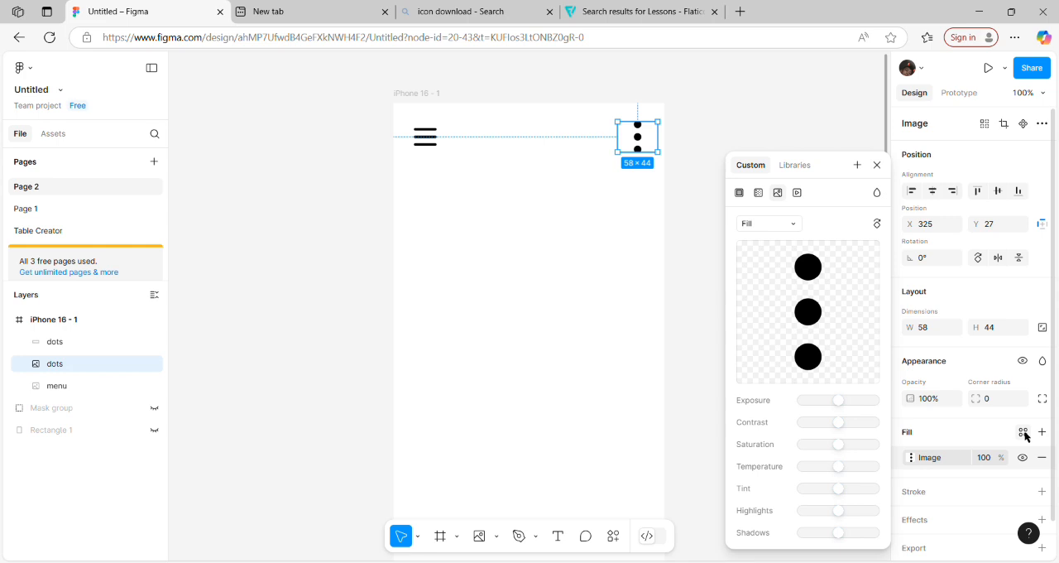
click(790, 223)
click(775, 240)
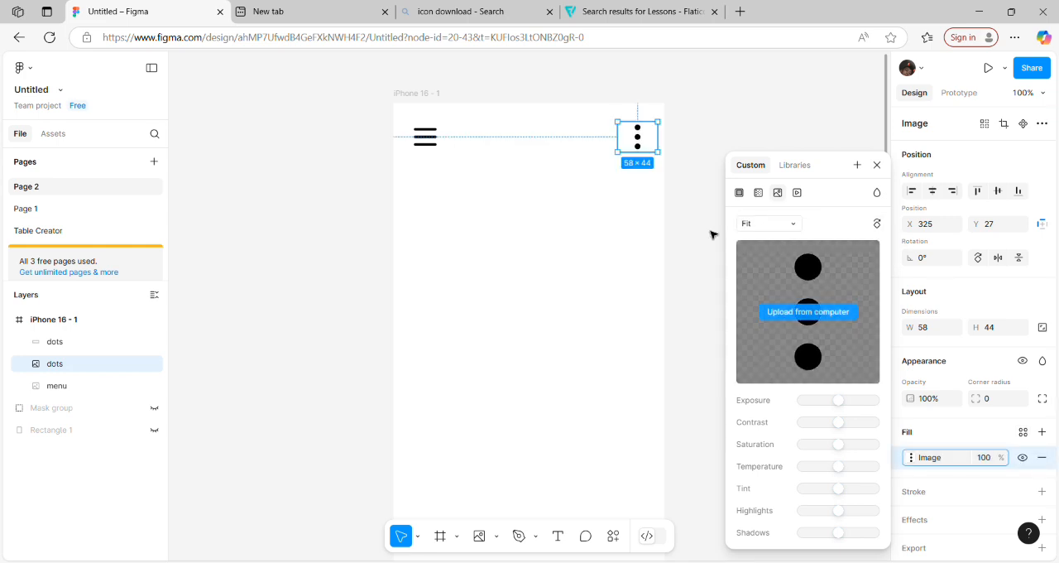
click(666, 235)
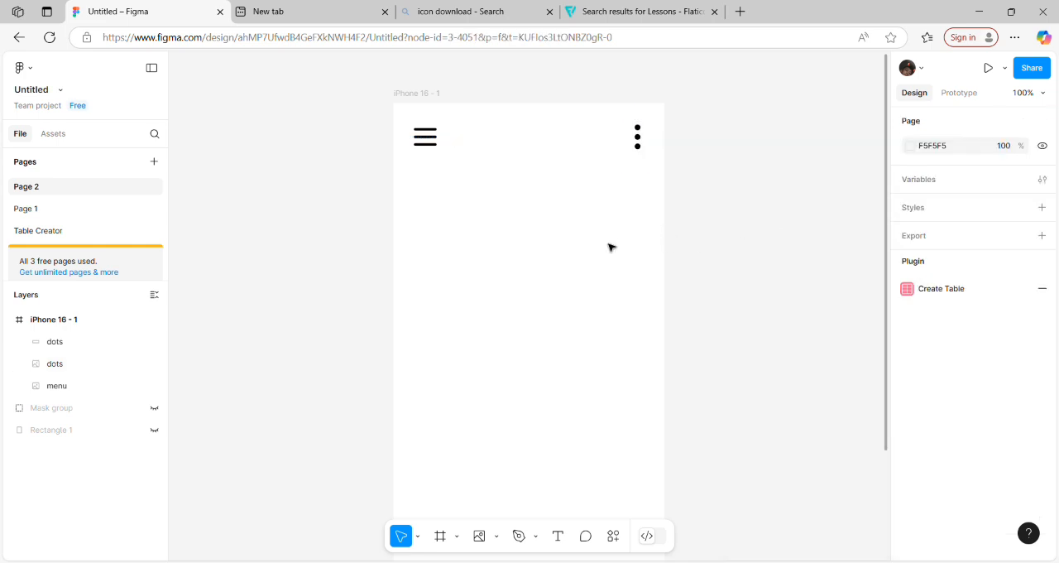
Step: Add a text box about 258 × 152 below the header, reading "Good morning," followed by the person's first name and an exclamation mark
click(559, 536)
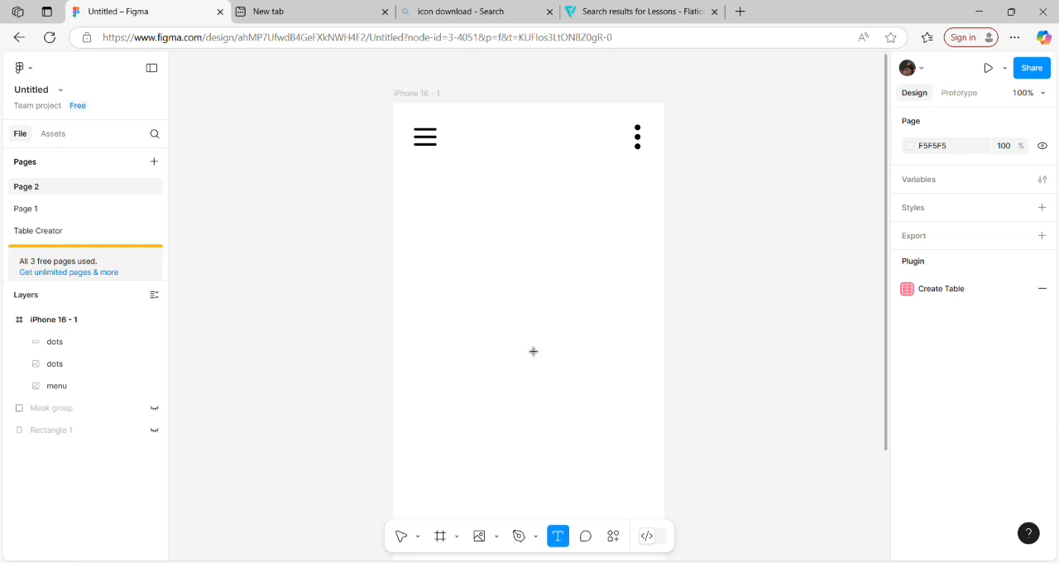
drag(459, 185, 648, 300)
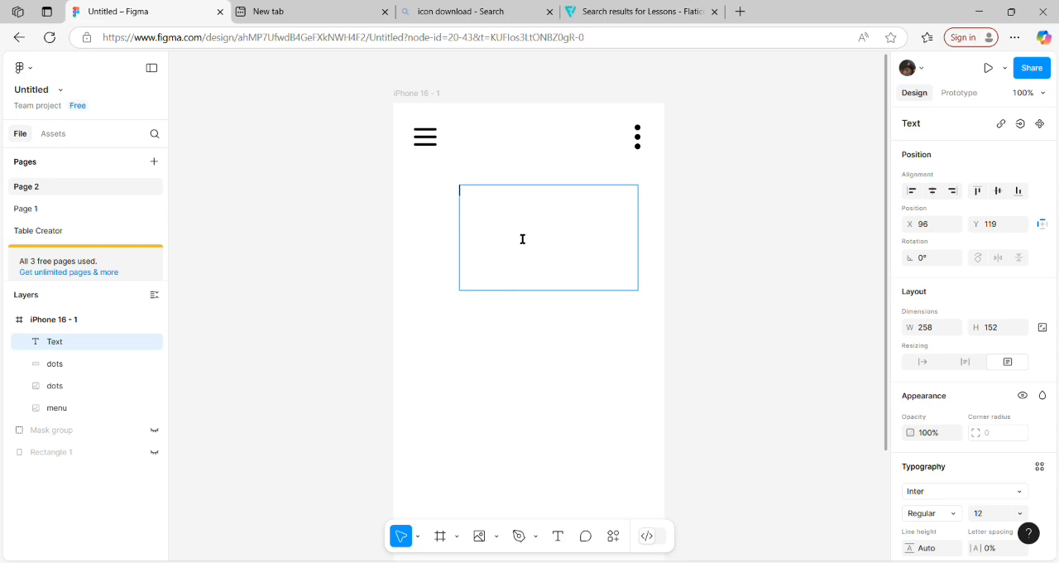
text(Good morning,)
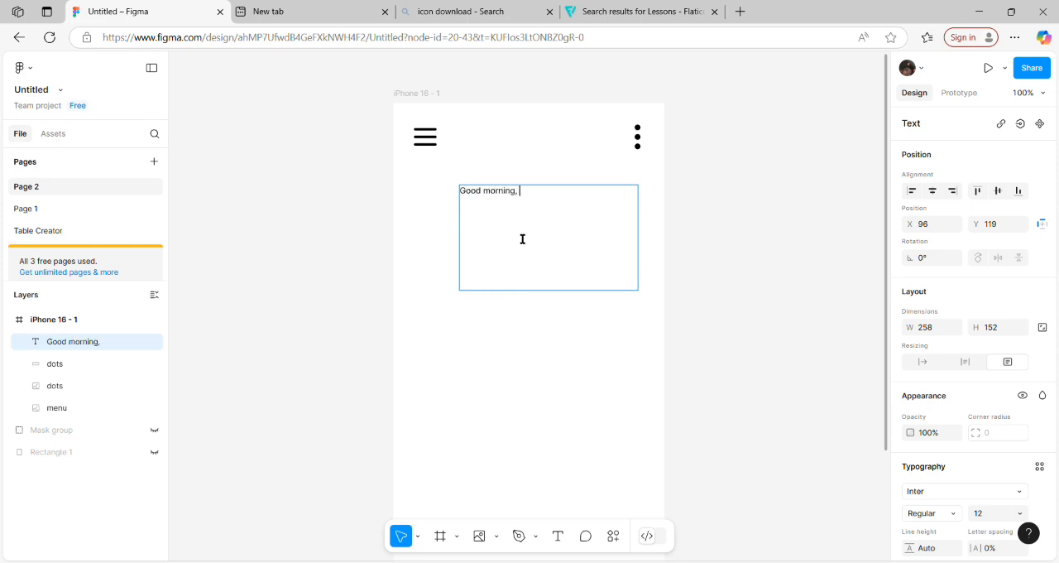
text(ce!)
Step: Set the whole greeting text's font size to 35
key(ctrl+a)
scroll(1056, 362, down, 2)
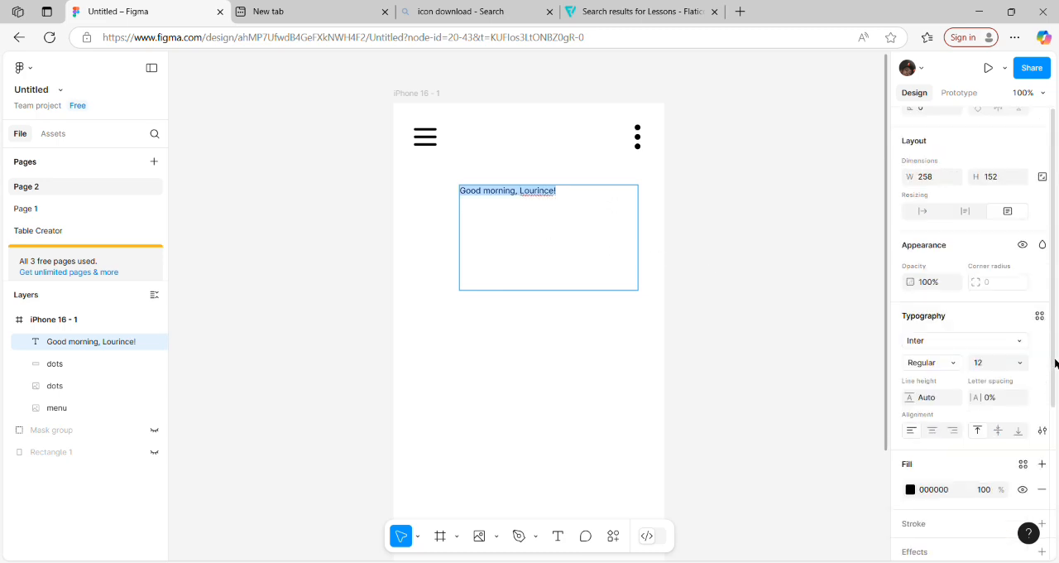
scroll(1052, 372, down, 1)
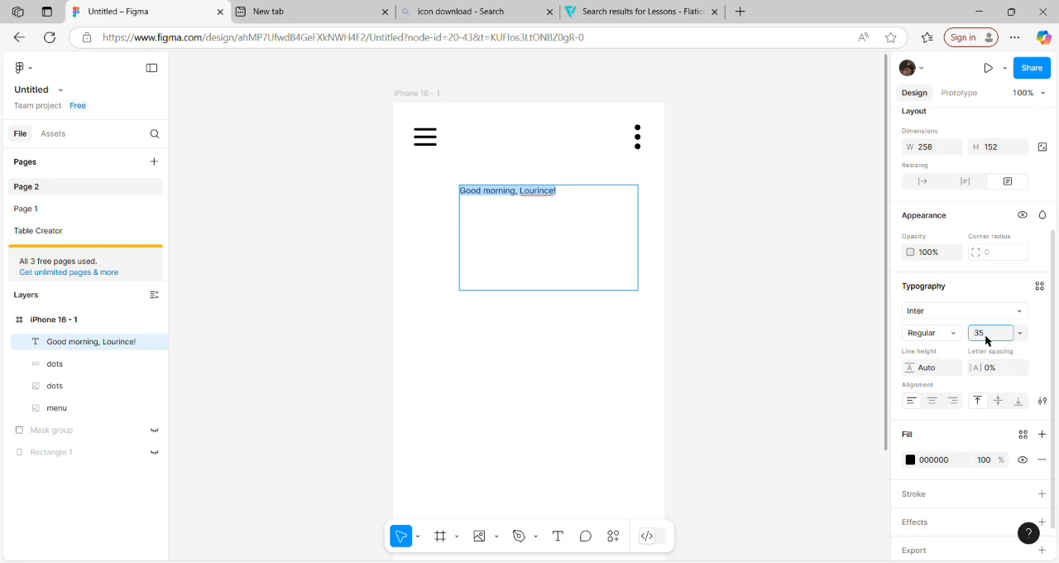
key(Return)
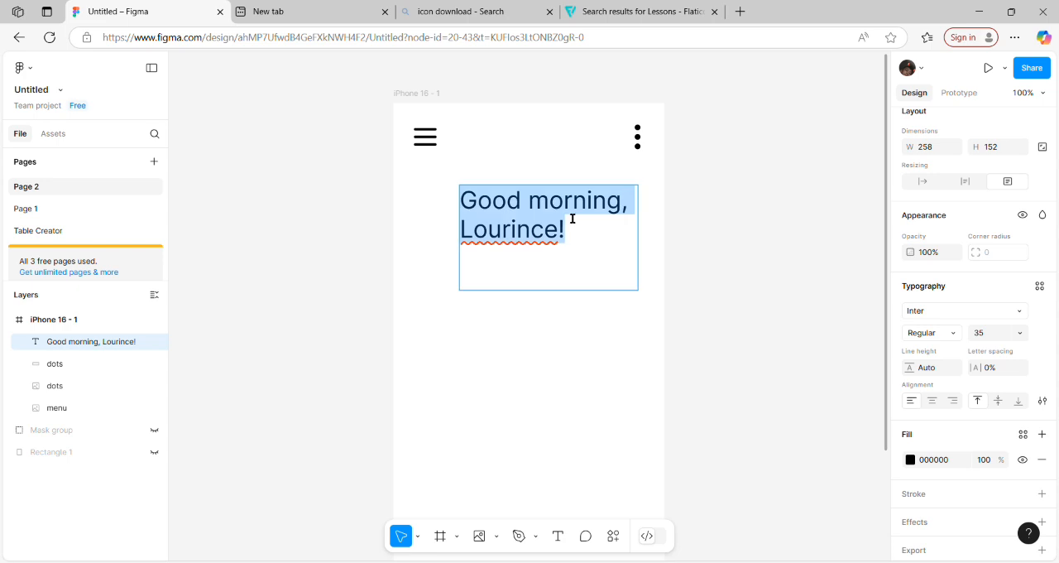
key(Escape)
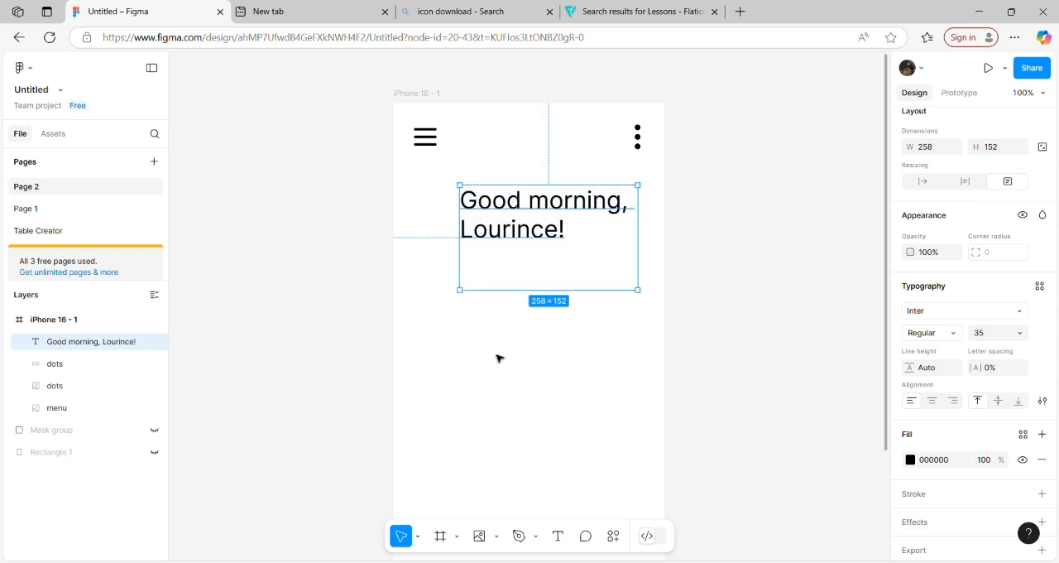
Step: Resize the greeting text box to about 322 × 136, extending its left edge to X 32 beneath the menu icon
drag(469, 300, 423, 290)
click(526, 440)
click(513, 216)
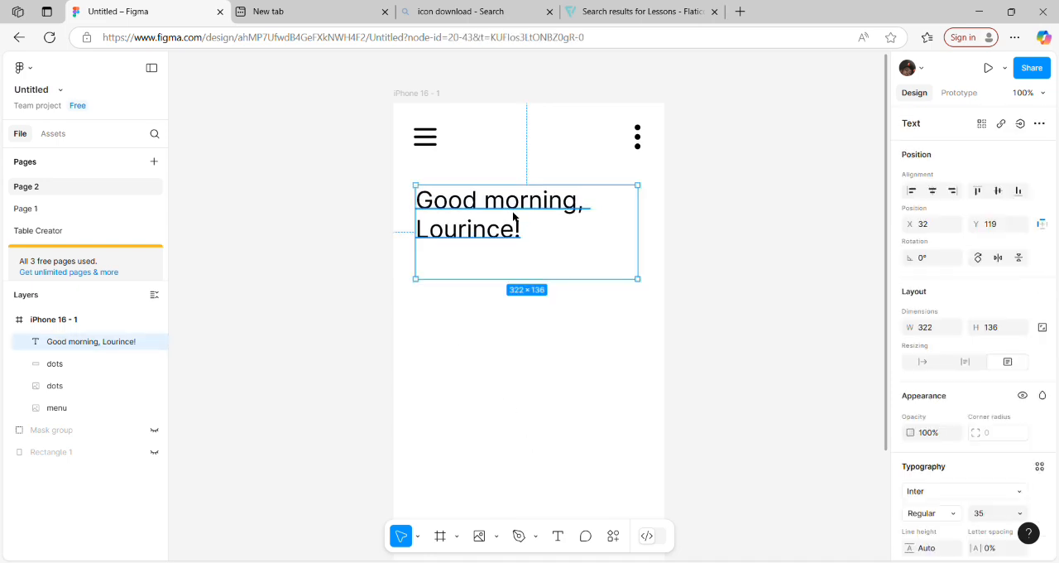
key(Escape)
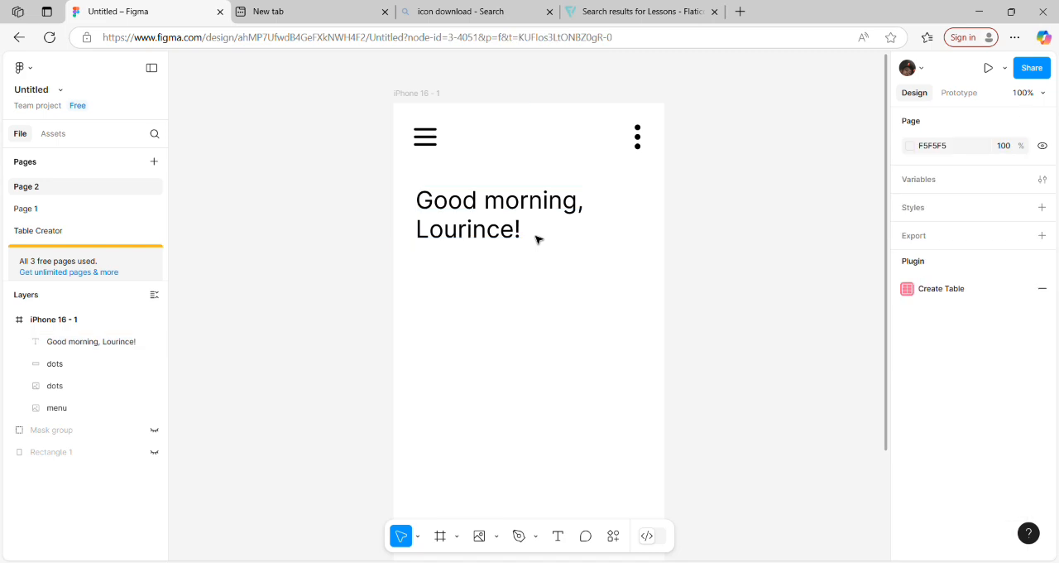
Step: Set the greeting text's line height to 42
double_click(500, 215)
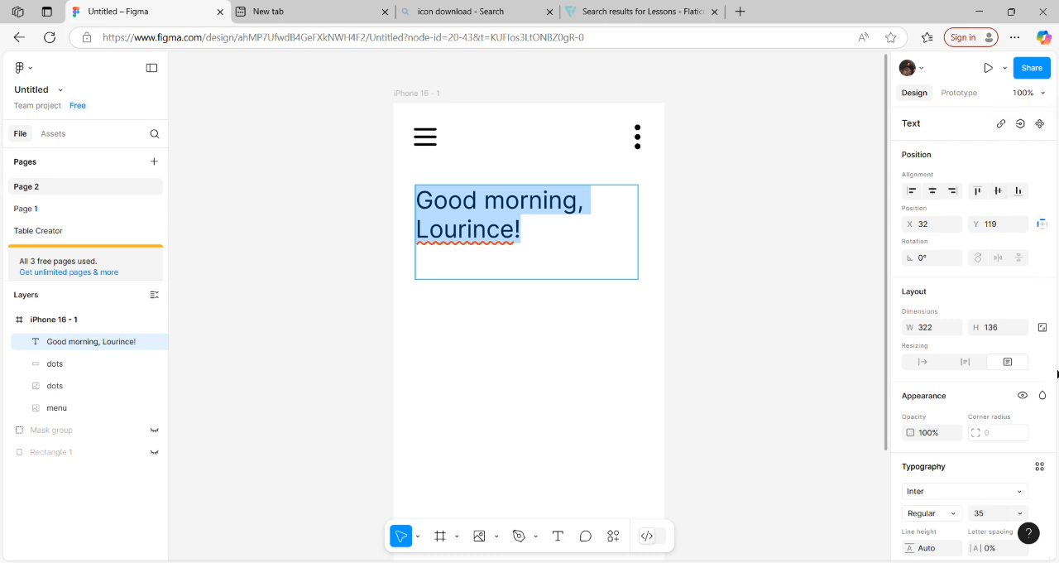
drag(1058, 374, 1041, 518)
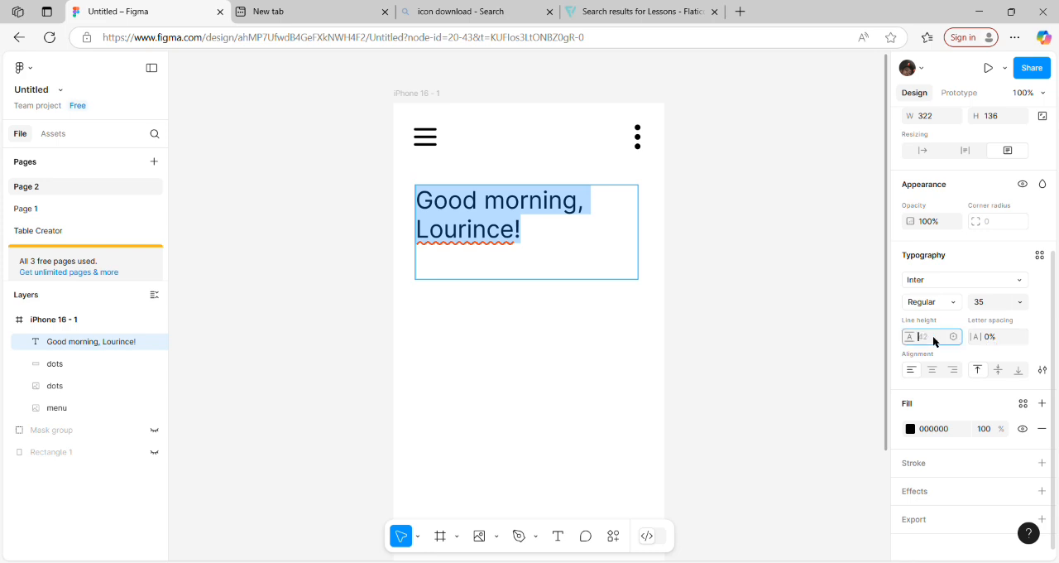
key(Return)
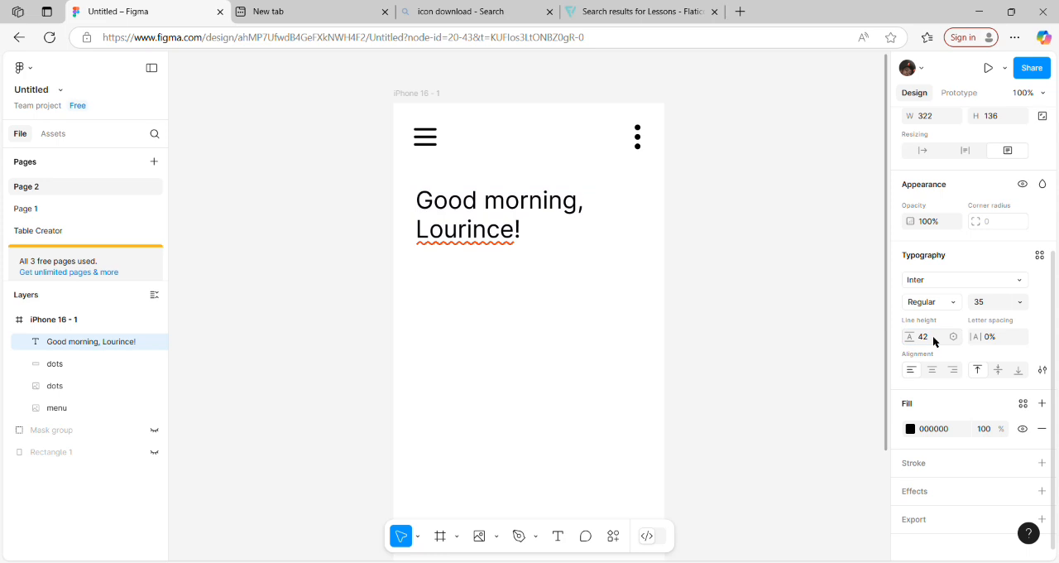
key(Return)
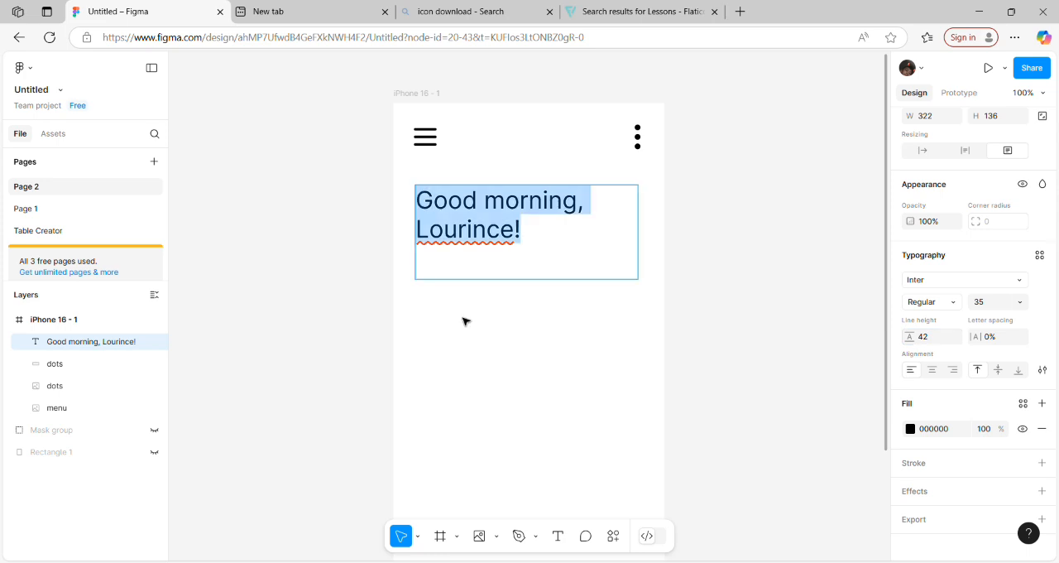
key(Escape)
click(656, 456)
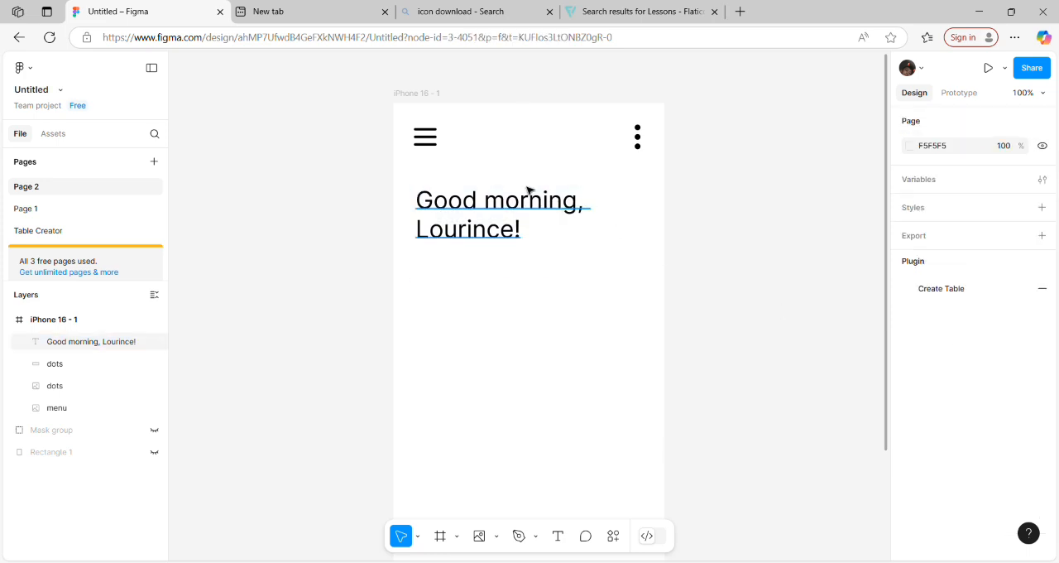
Step: Shift the greeting text slightly to the right so its lines sit nearer the middle of the frame
click(520, 229)
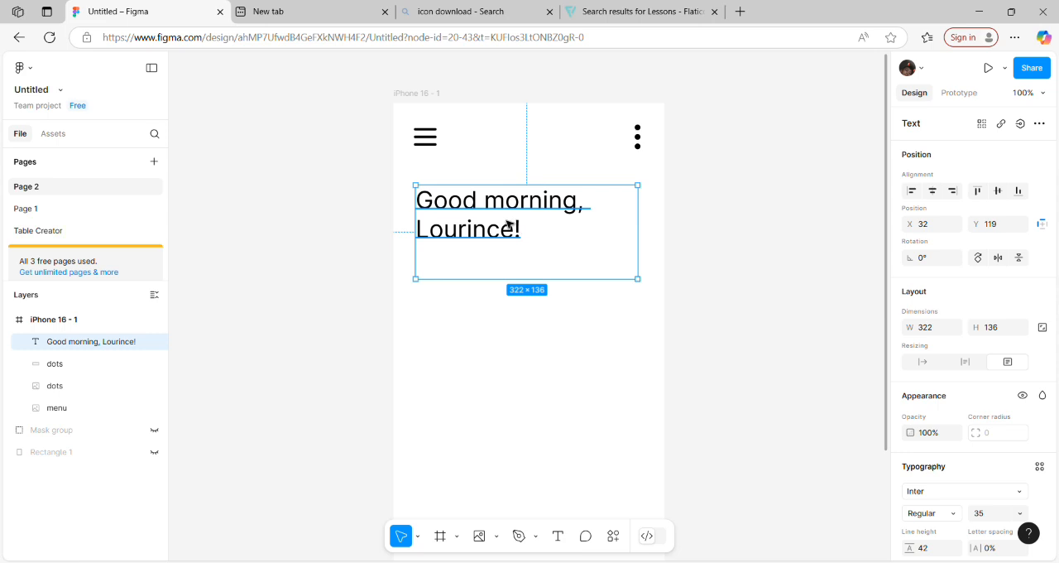
drag(520, 229, 540, 223)
click(474, 381)
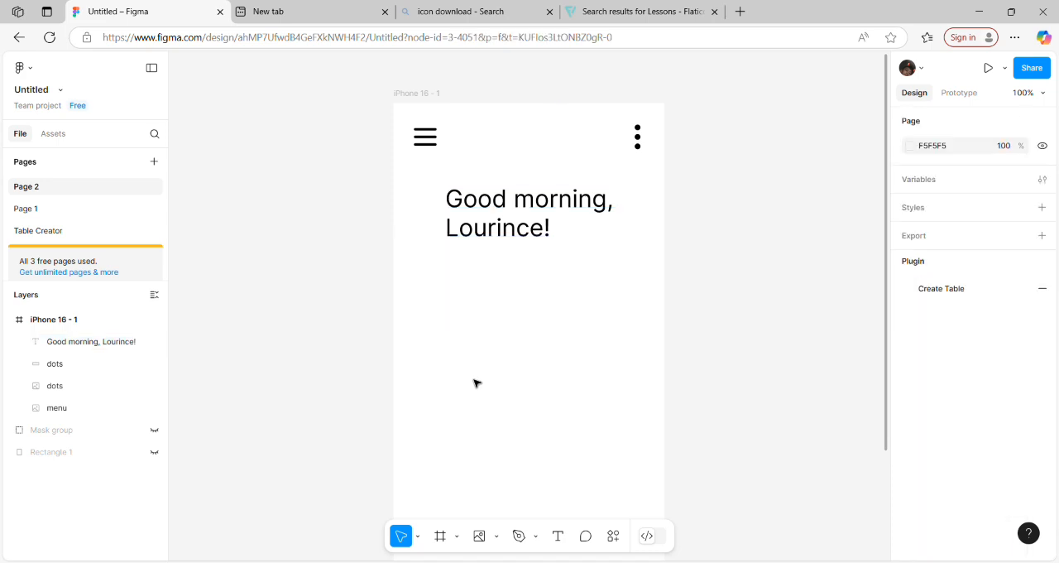
Step: Draw a rectangle about 257 × 106 below the greeting, centred in the frame at about X 68, Y 258
scroll(889, 329, down, 3)
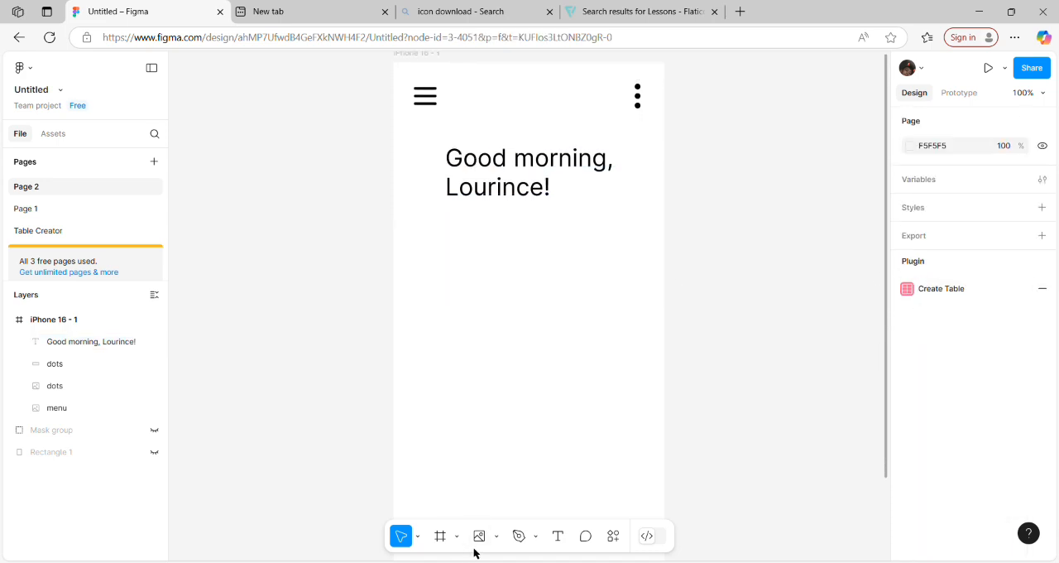
click(496, 536)
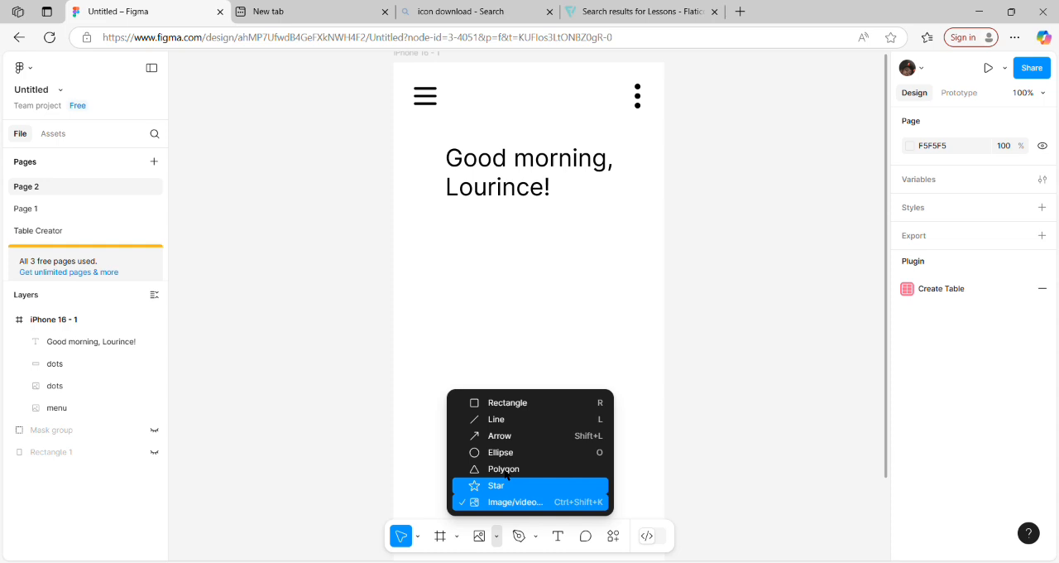
click(521, 403)
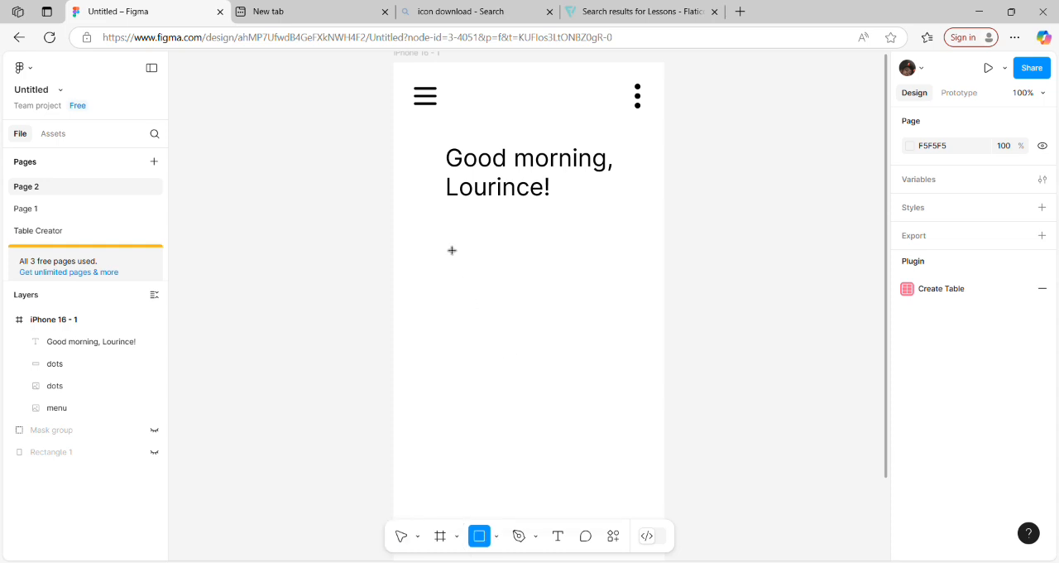
drag(451, 250, 628, 323)
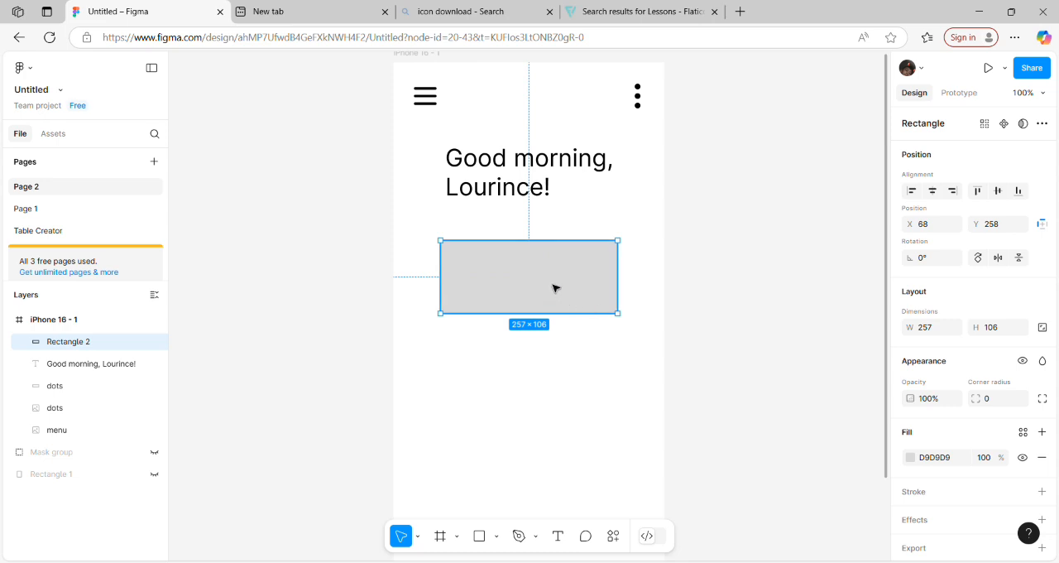
click(559, 403)
Step: Move the grey rectangle up closer to the greeting, to about Y 232
drag(537, 284, 567, 251)
click(505, 373)
drag(565, 252, 565, 251)
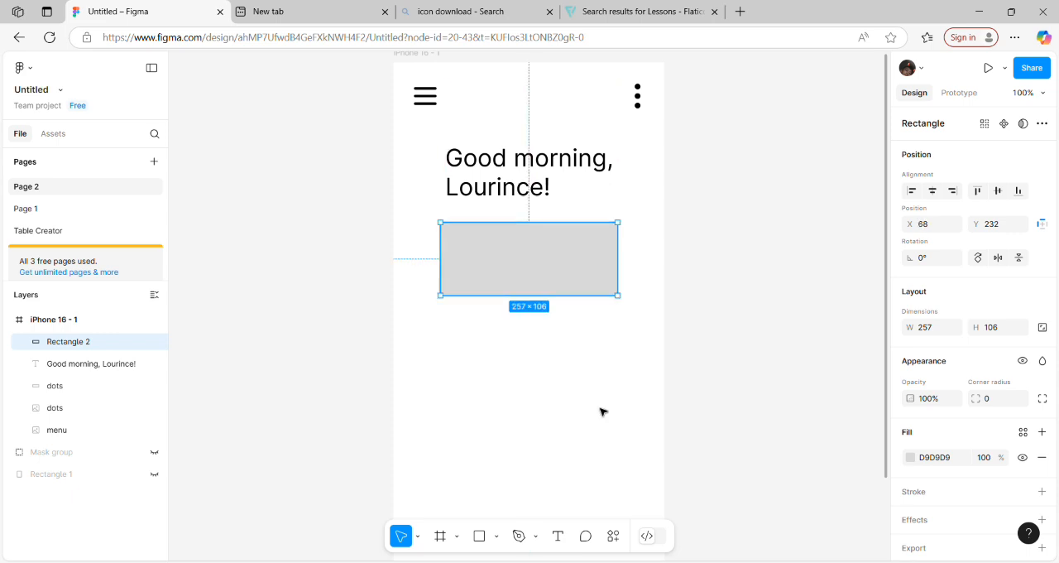
click(600, 409)
Step: Draw a smaller rectangle about 96 × 35 inside the grey card, at about X 149, Y 250
click(542, 288)
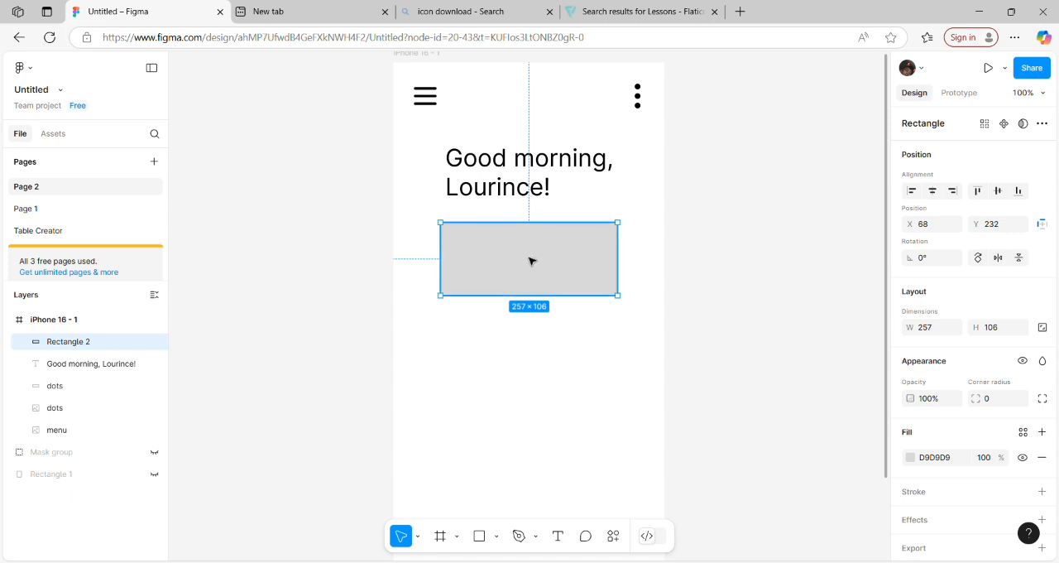
click(478, 536)
drag(500, 257, 539, 251)
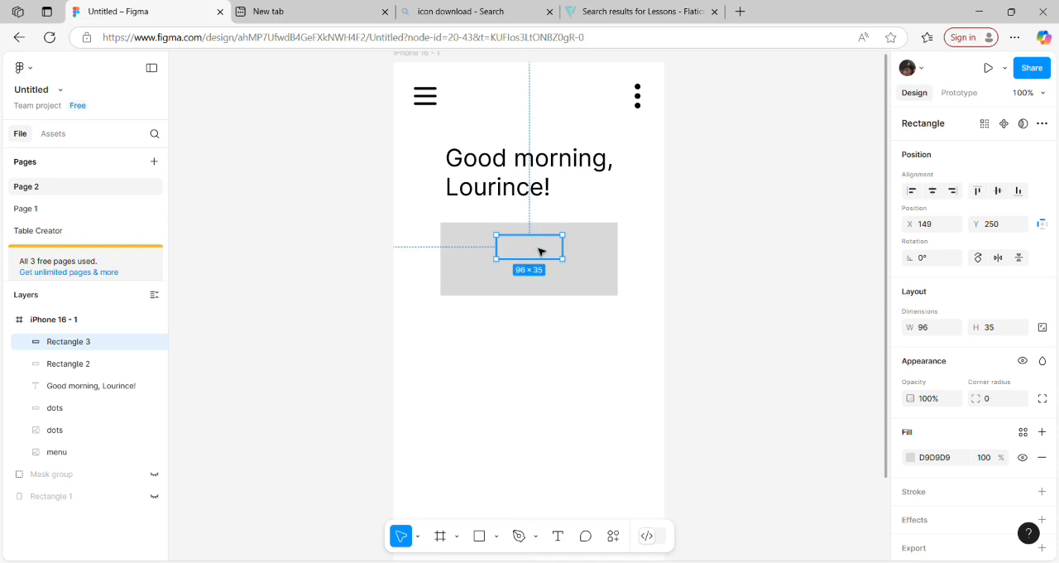
Step: Import the grades image from the computer and place it in the small rectangle inside the card
click(497, 536)
click(508, 503)
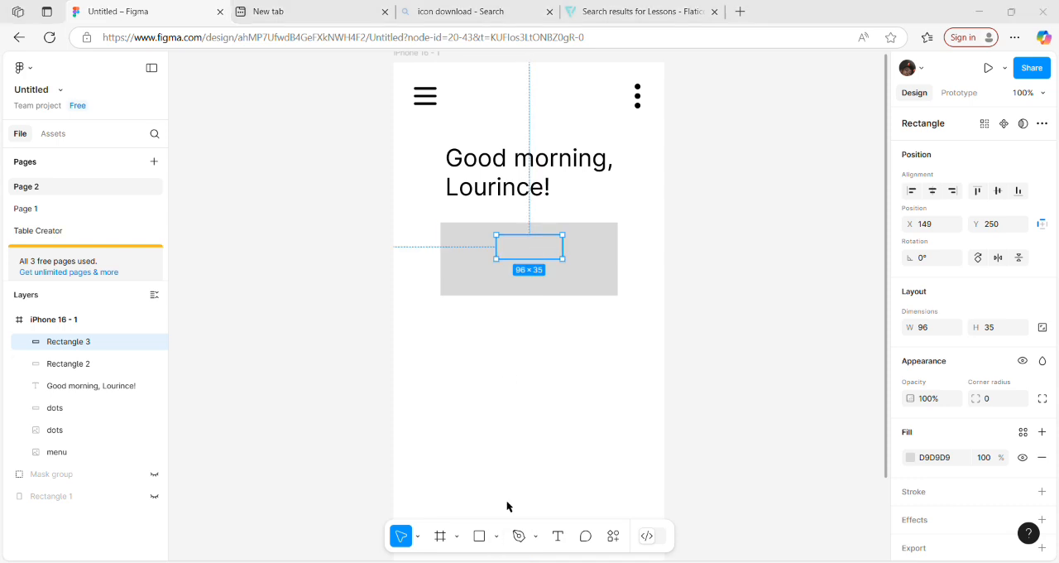
double_click(162, 150)
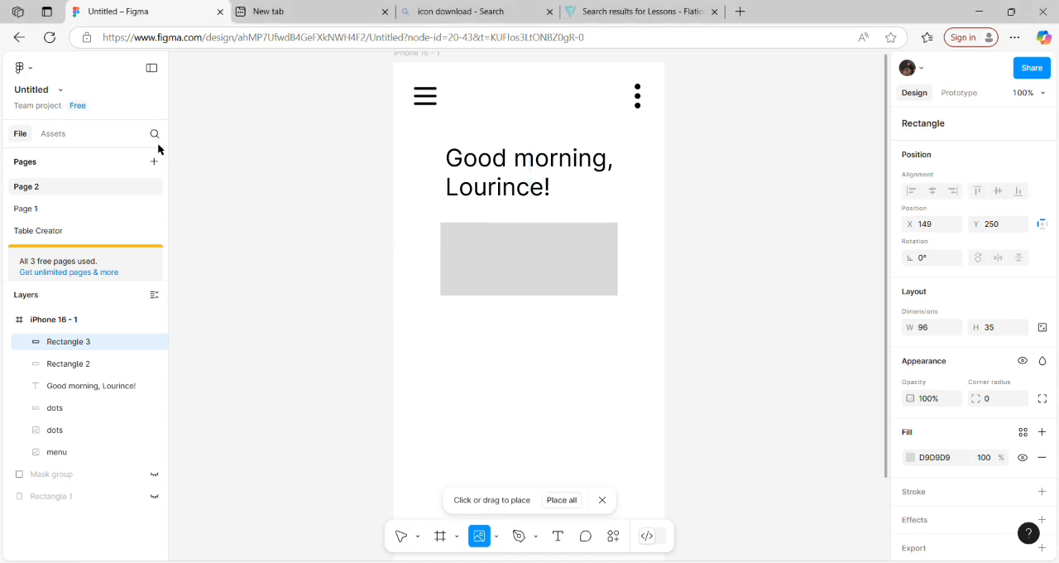
click(531, 263)
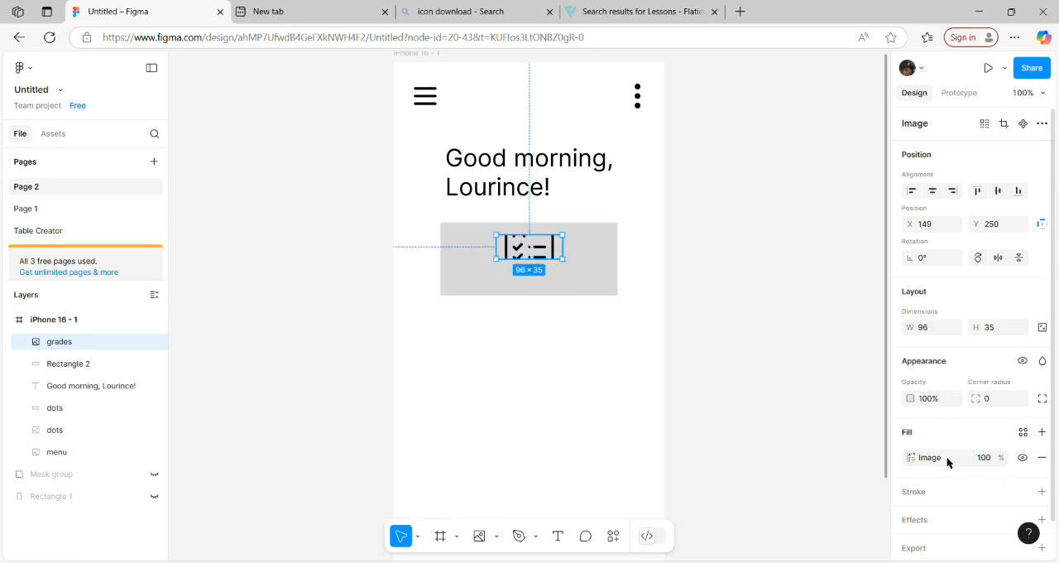
Step: Set the grades image's fill mode to Fit
click(1024, 436)
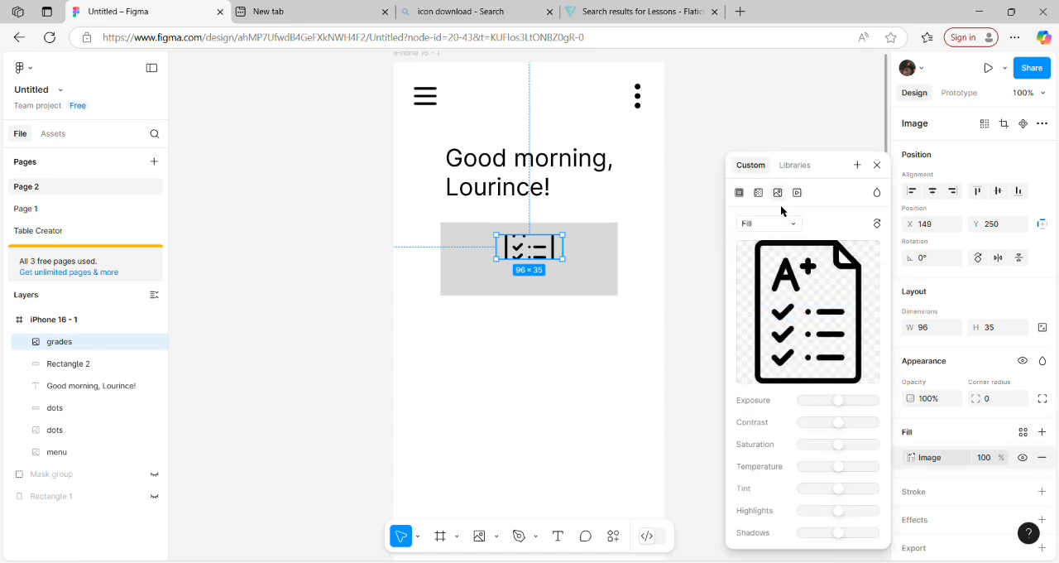
click(775, 232)
click(770, 240)
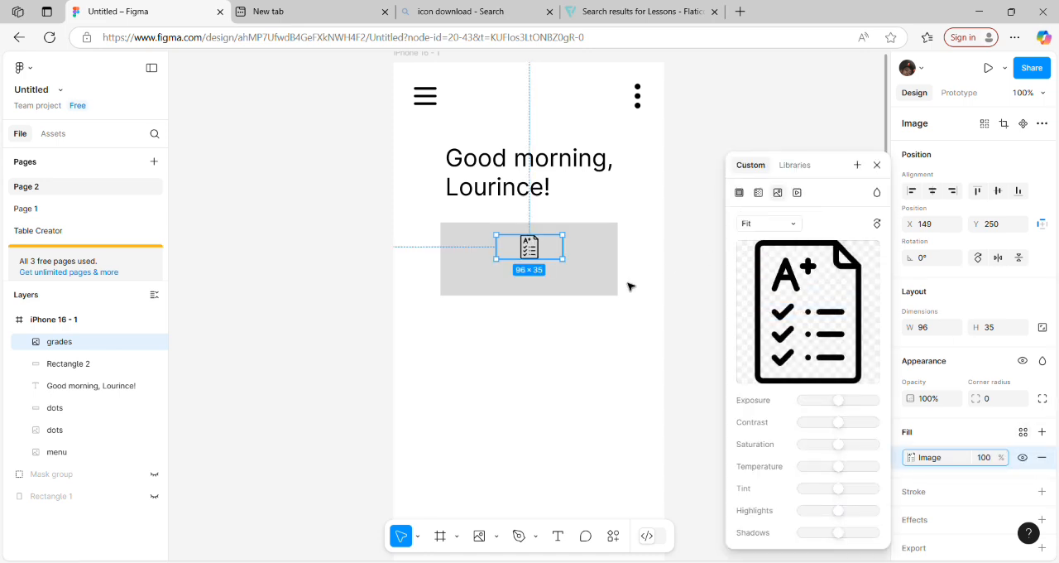
click(533, 346)
Step: Move the grades icon to the left part of the grey card, vertically centred
click(530, 248)
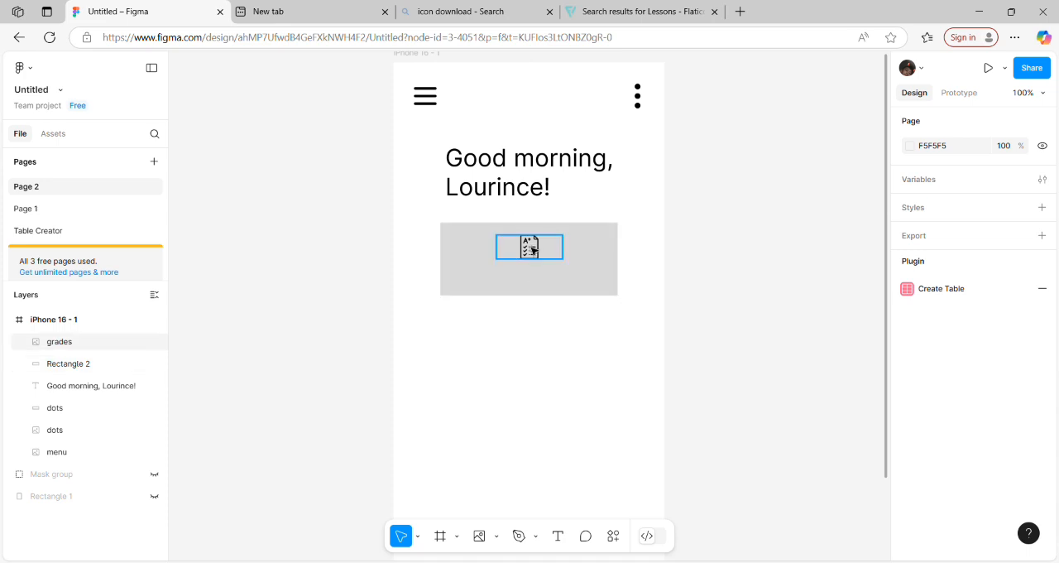
drag(531, 249, 488, 260)
click(584, 284)
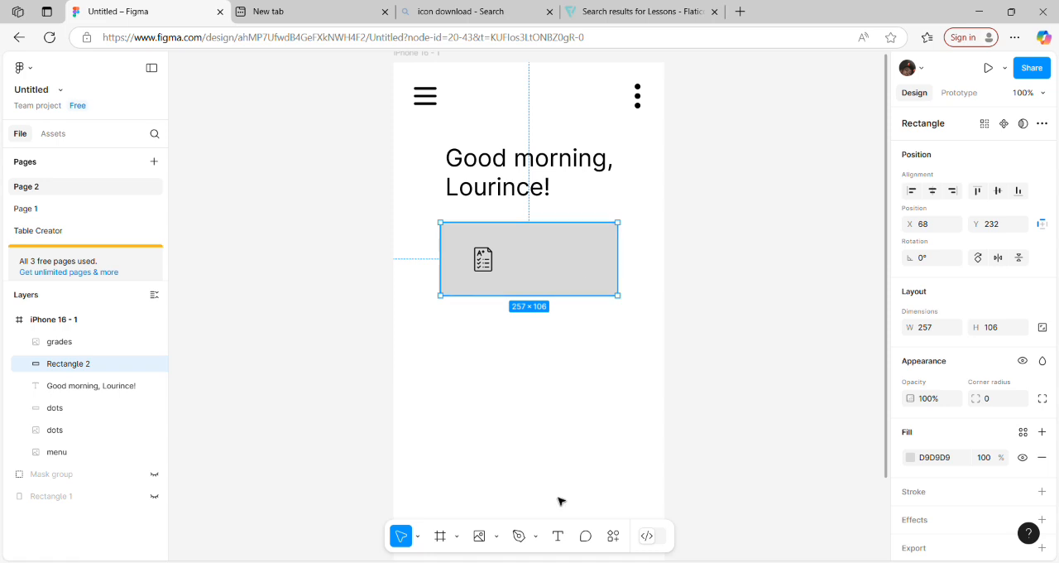
Step: Add a text box about 124 × 41 to the right of the grades icon, reading "Student Grades"
click(557, 534)
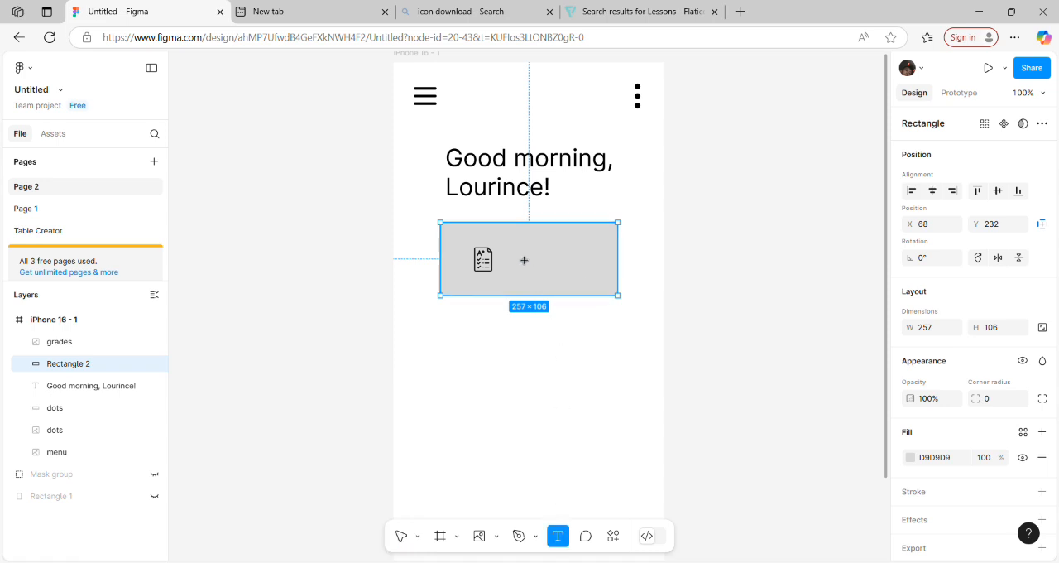
drag(514, 250, 610, 287)
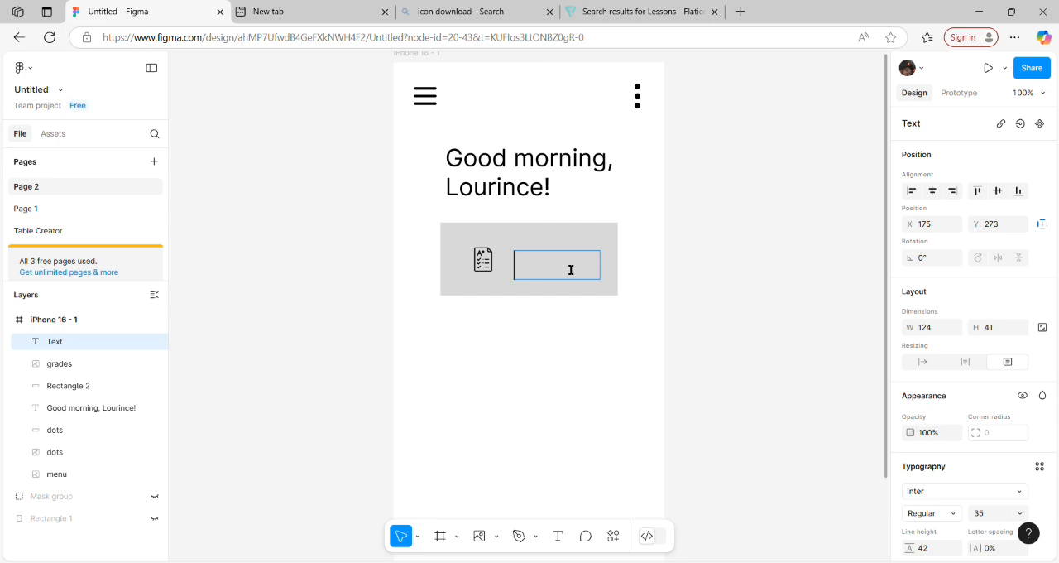
text(Grades)
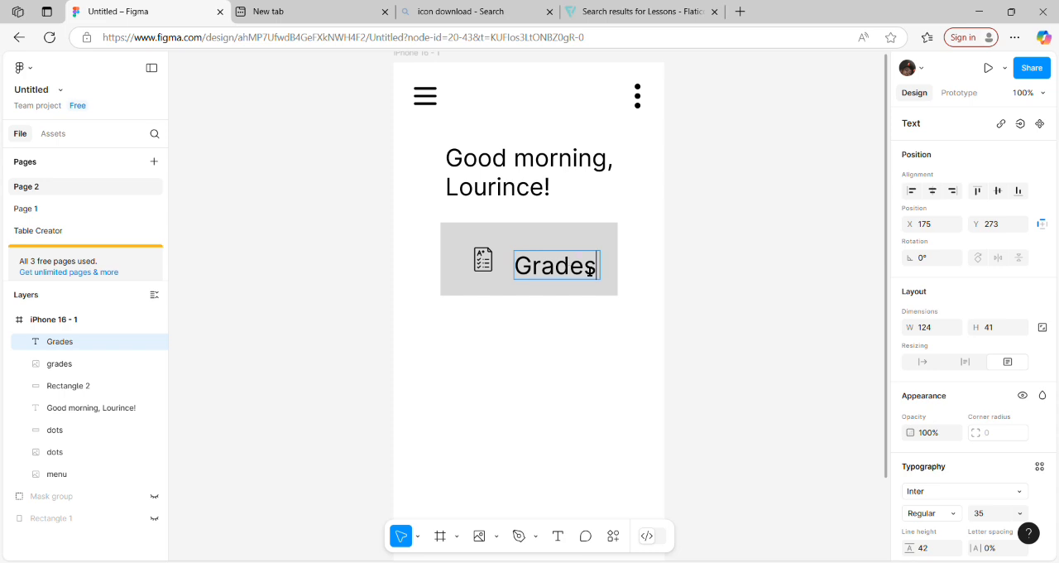
key(shift+Left)
key(shift+Left)
key(Home)
text(Student)
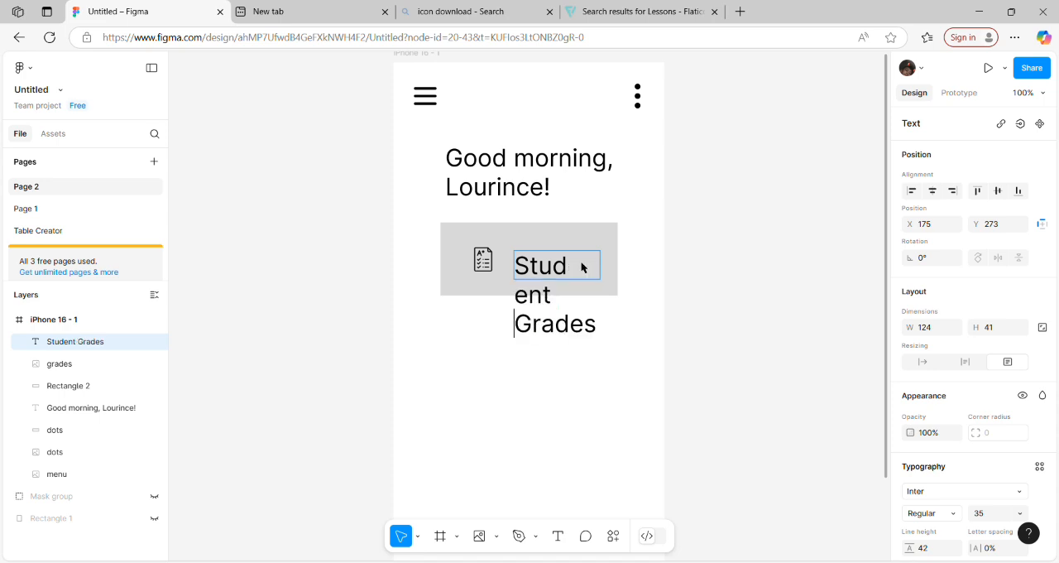
Step: Set the font size of the whole "Student Grades" label to 20
key(ctrl+a)
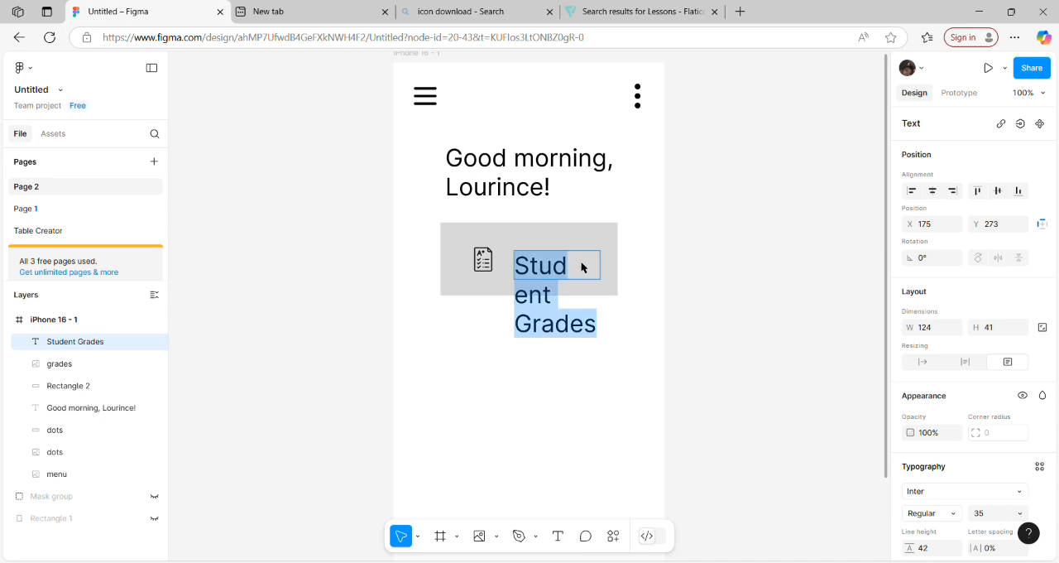
click(987, 513)
text(20)
key(Return)
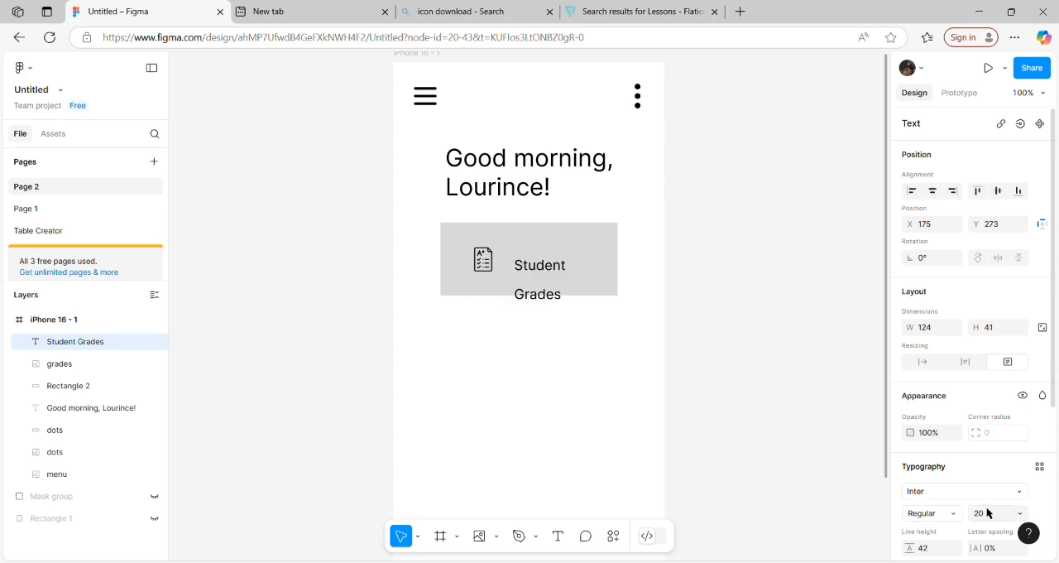
Step: Set the font size of the "Student Grades" label to 16
click(565, 295)
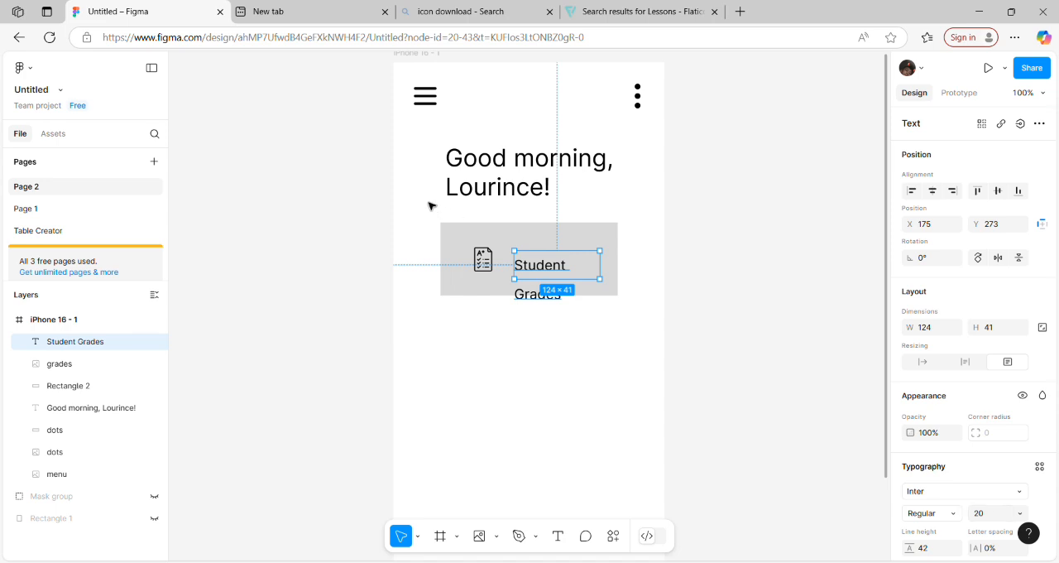
double_click(562, 285)
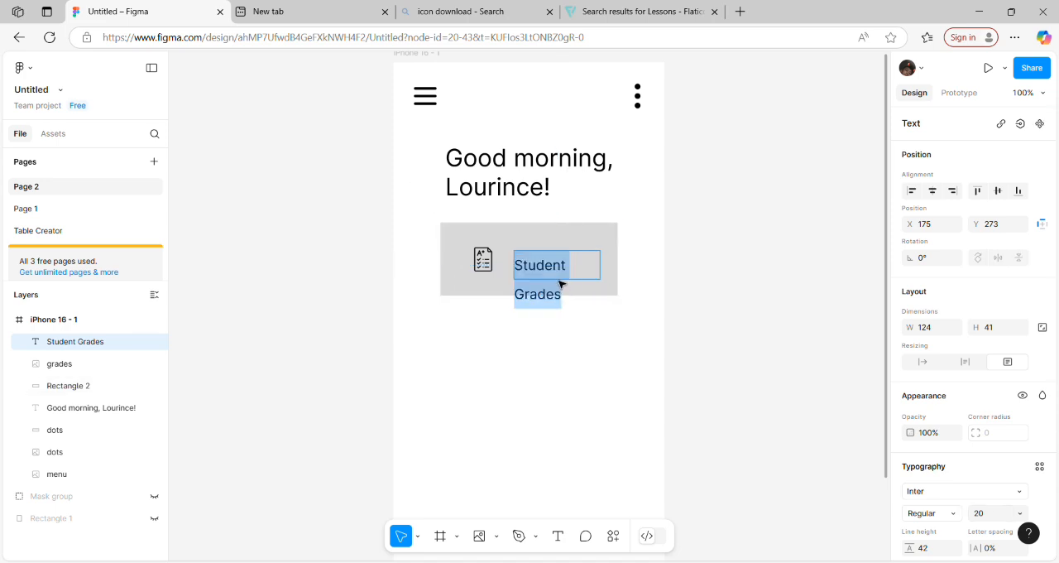
click(993, 516)
text(16)
key(Return)
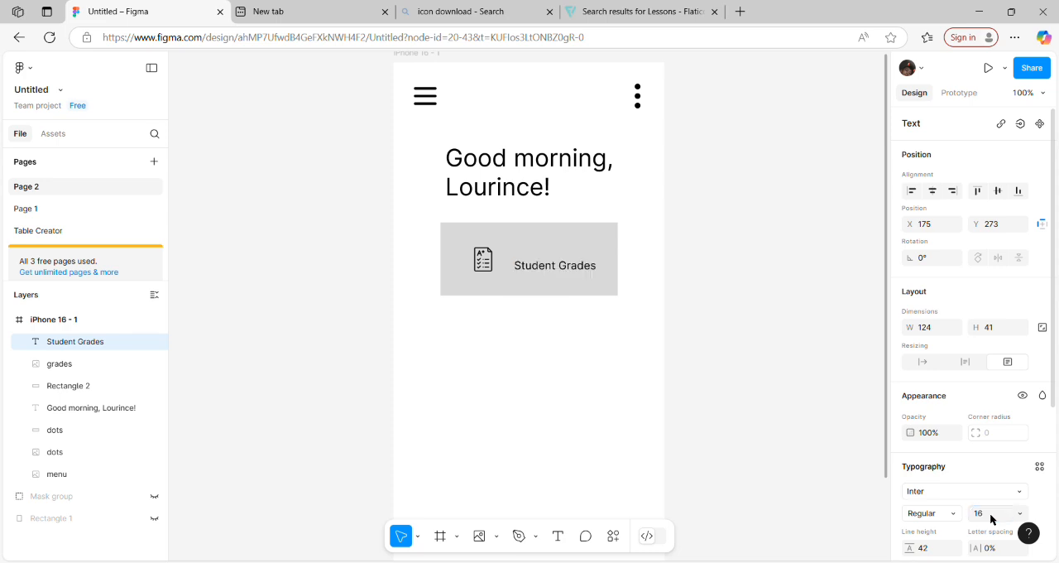
Step: Move the "Student Grades" label closer to the grades icon and slightly up, to about X 157, Y 262
double_click(550, 267)
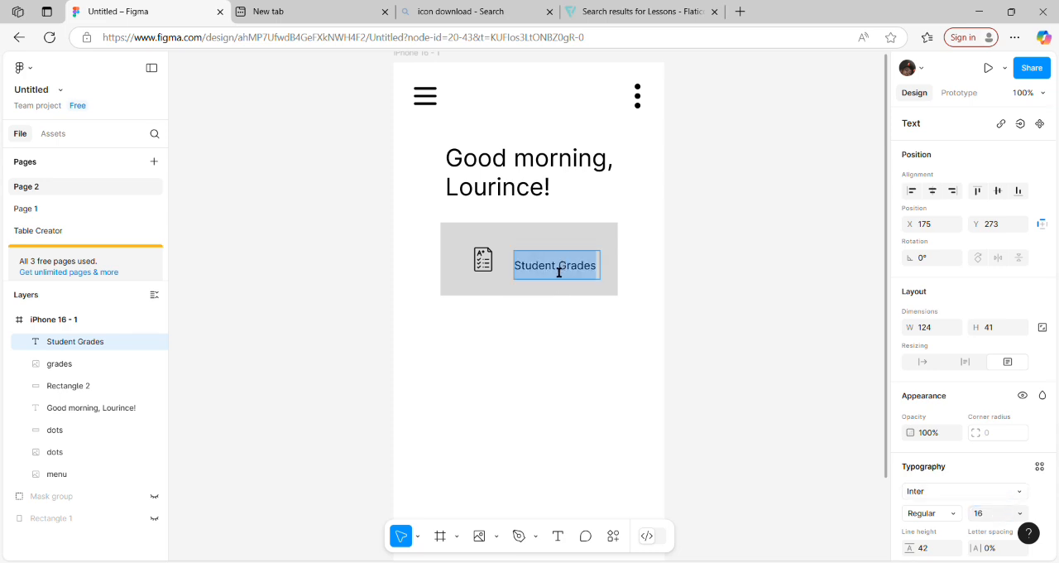
key(Escape)
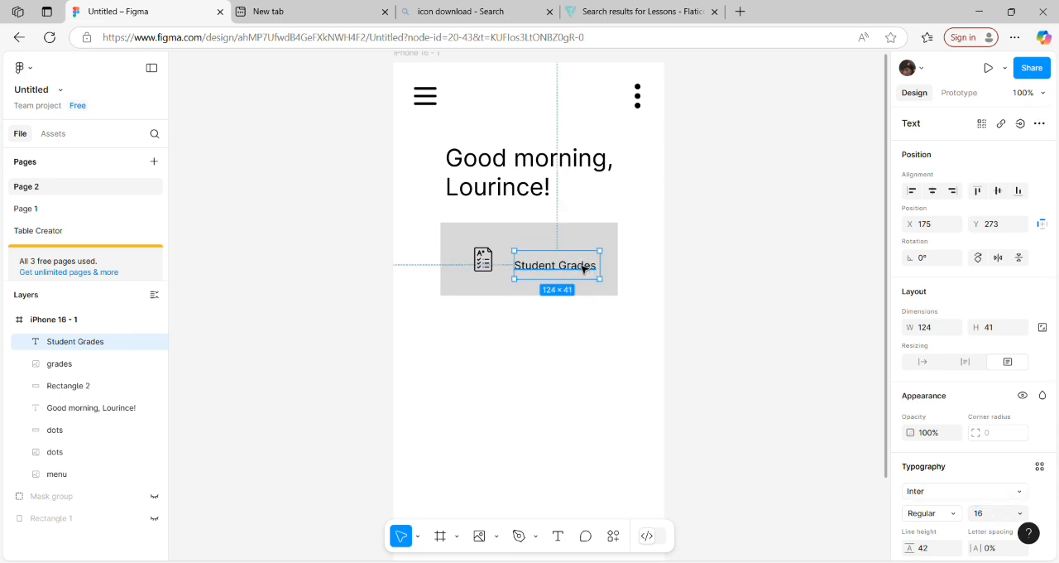
mouse_move(584, 267)
mouse_down()
mouse_move(559, 245)
mouse_move(570, 262)
mouse_up()
click(566, 395)
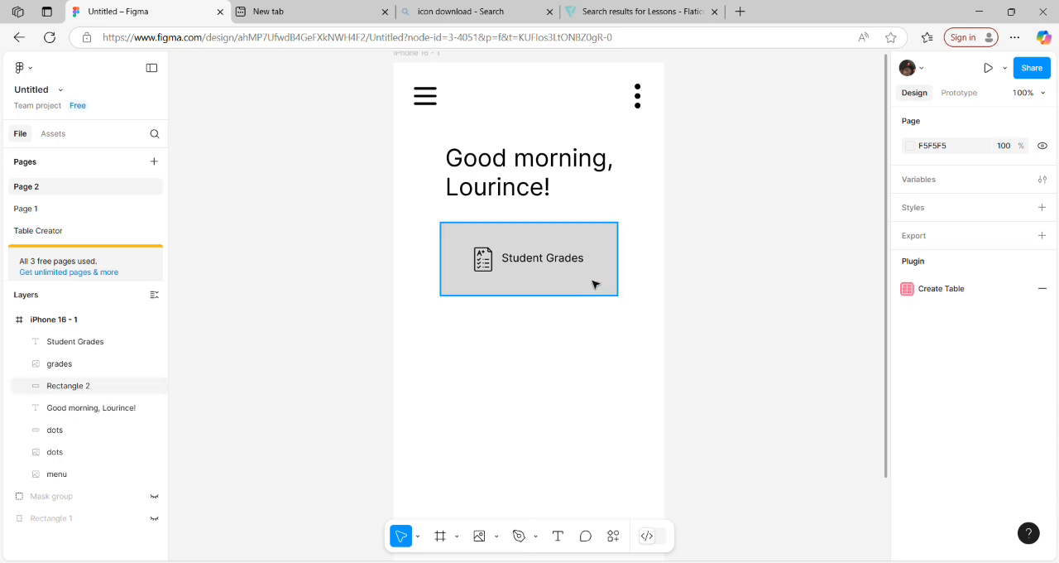
Step: Duplicate the grey card rectangle and place the copy directly below the original, aligned at X 68, Y 362
click(624, 275)
key(ctrl+d)
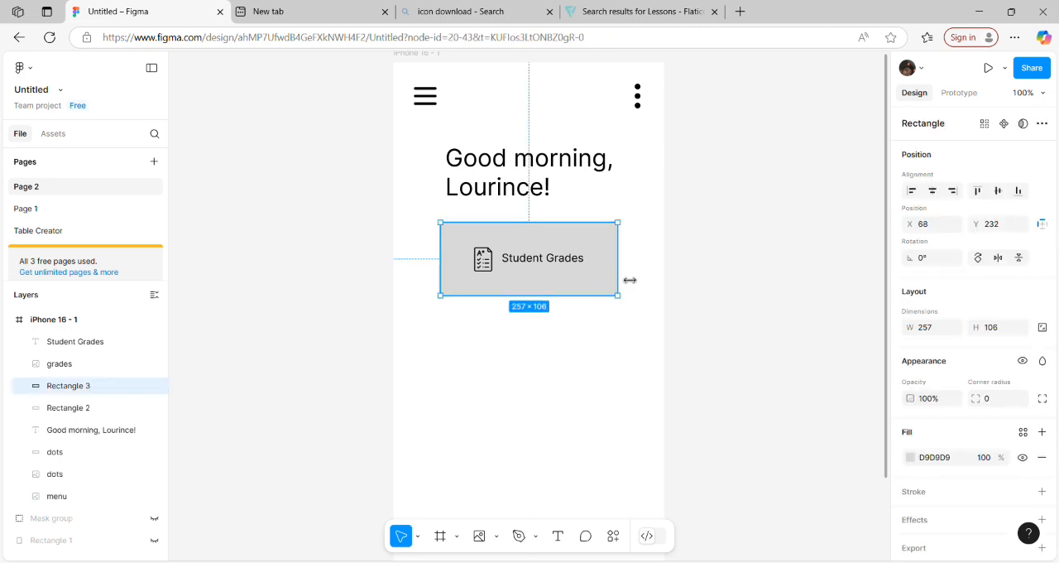
drag(610, 284, 576, 353)
click(610, 458)
Step: Duplicate the second grey card and place the copy below it with equal spacing, at X 68, Y 492
click(577, 373)
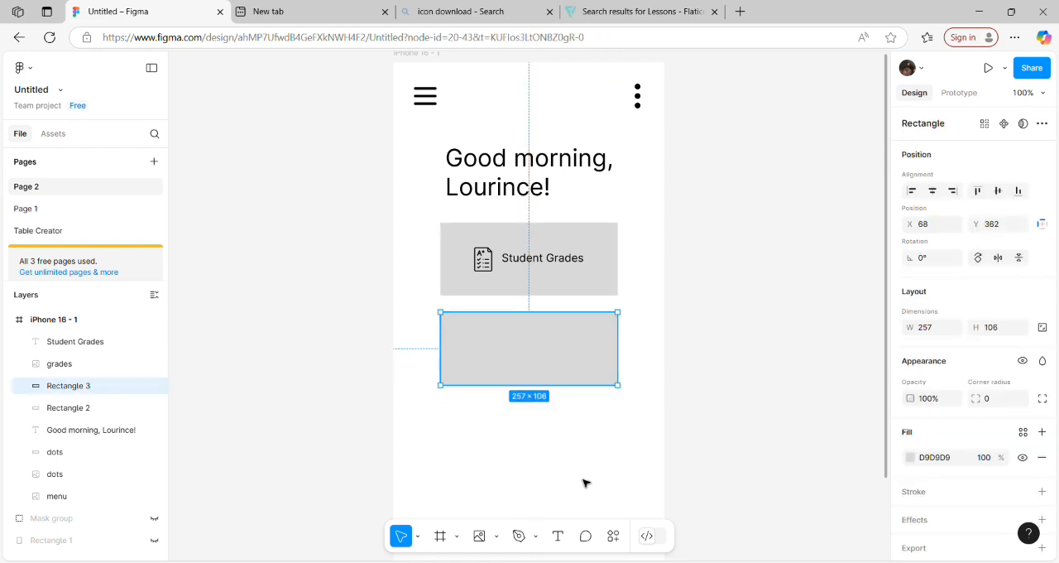
key(ctrl+d)
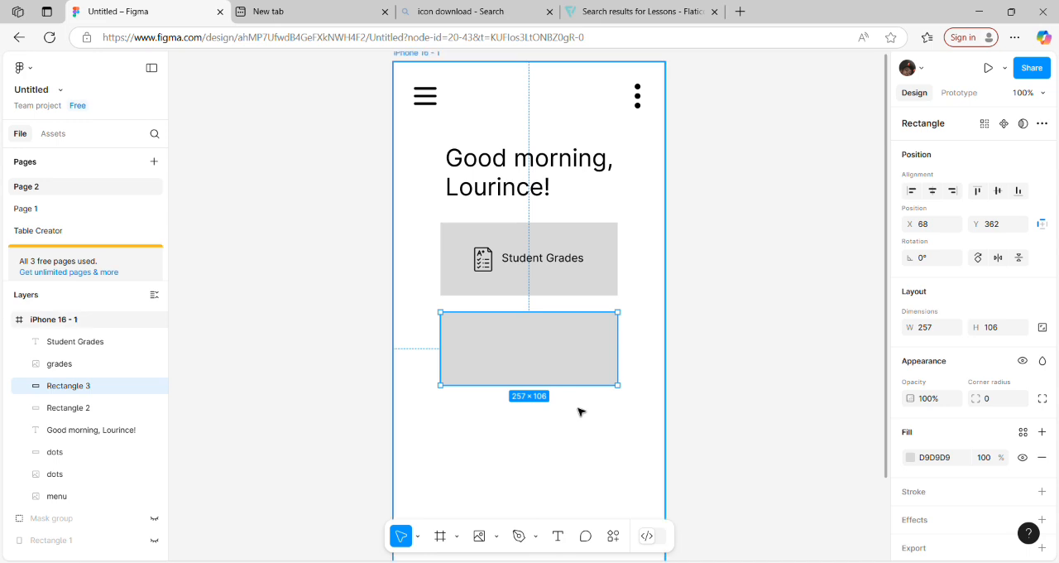
drag(558, 361, 558, 447)
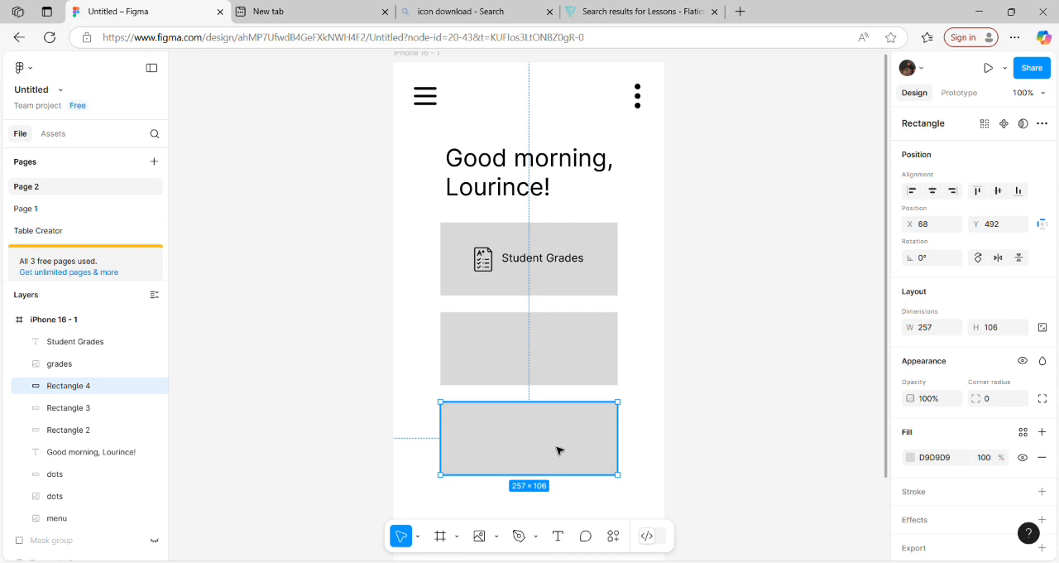
click(848, 391)
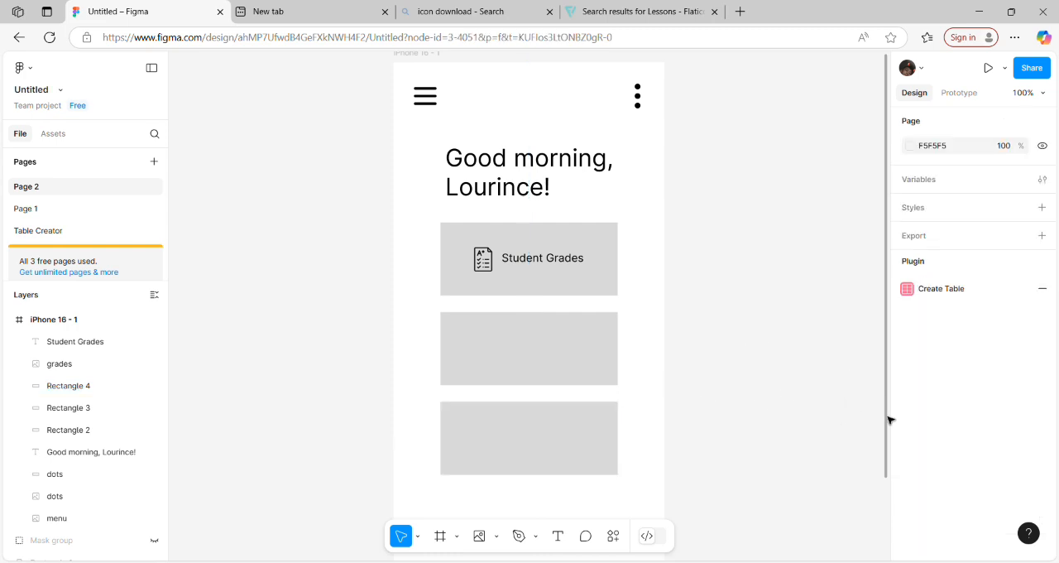
Step: Duplicate the third grey card and place the copy below it as a fourth card, at X 68, Y 622
drag(888, 420, 880, 516)
click(489, 308)
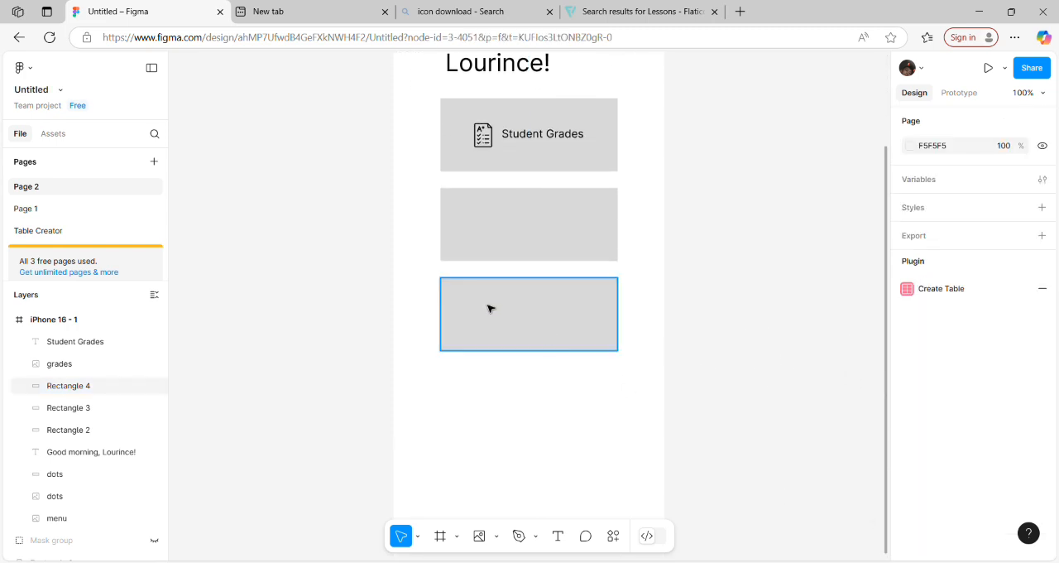
click(489, 309)
key(ctrl+d)
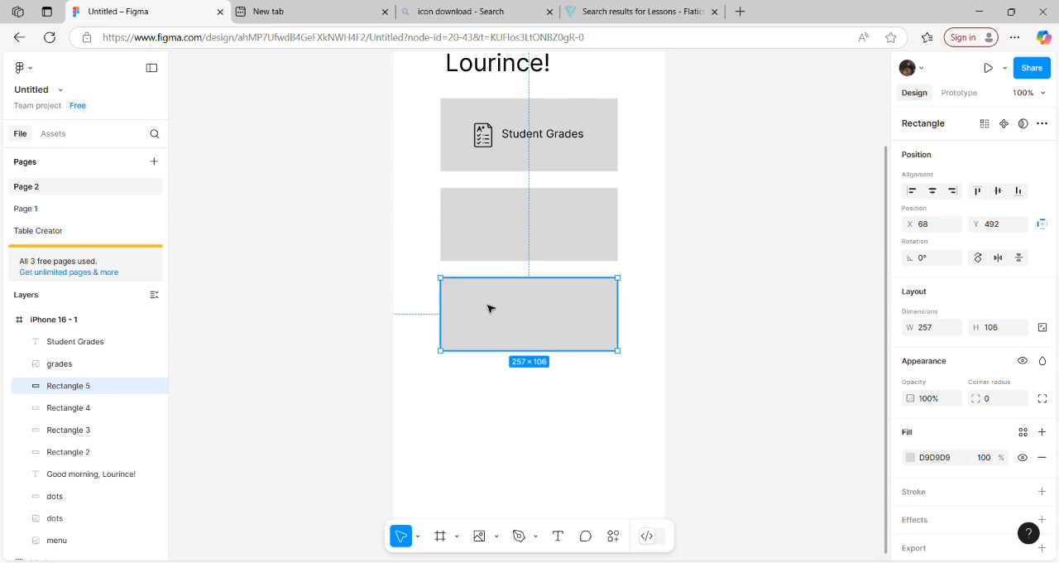
drag(488, 309, 489, 398)
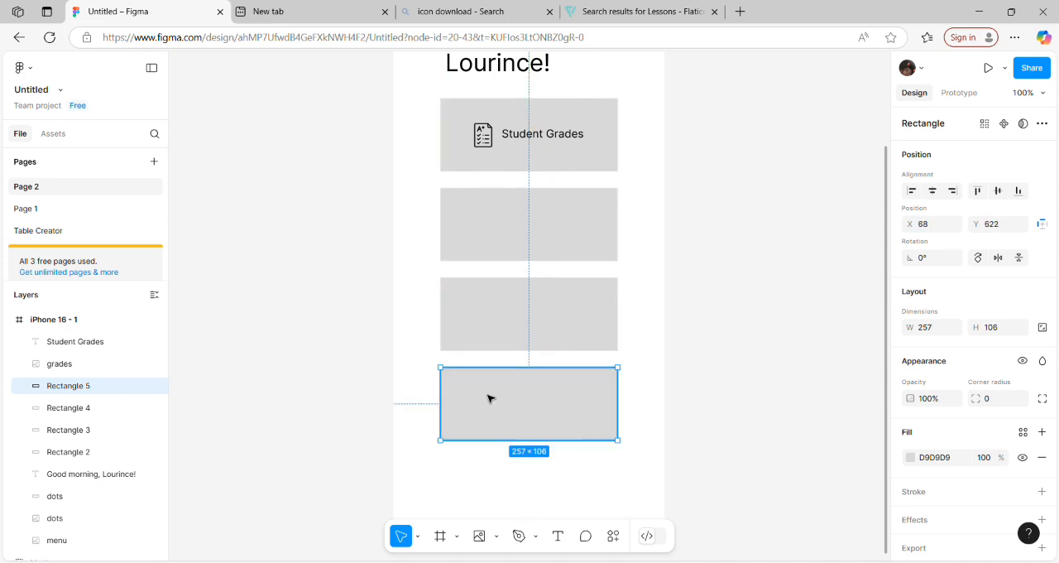
click(658, 290)
Step: Duplicate the grades icon and place the copy on the second card, directly below the original at X 82, Y 398
click(543, 216)
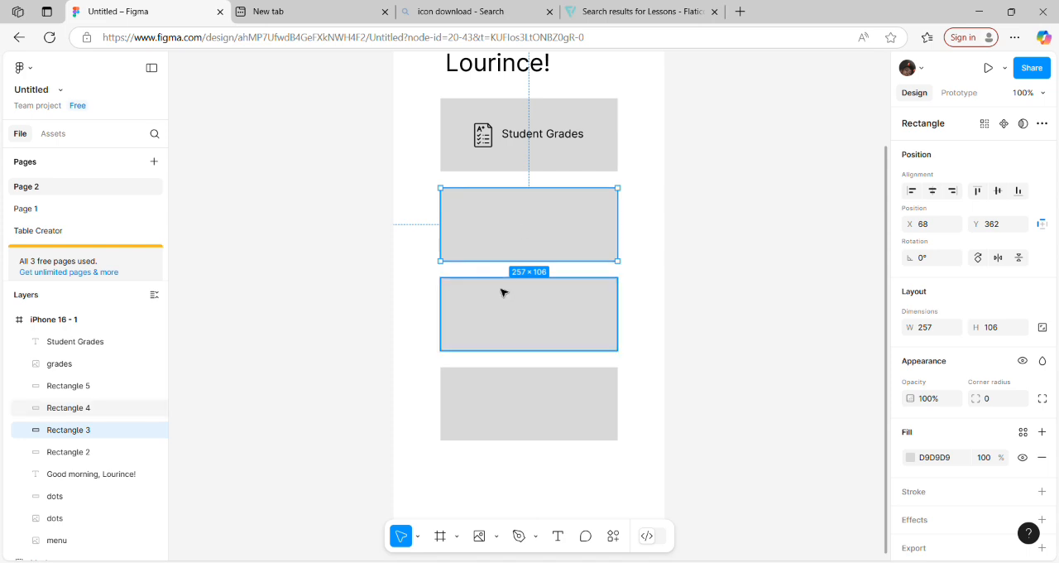
click(490, 138)
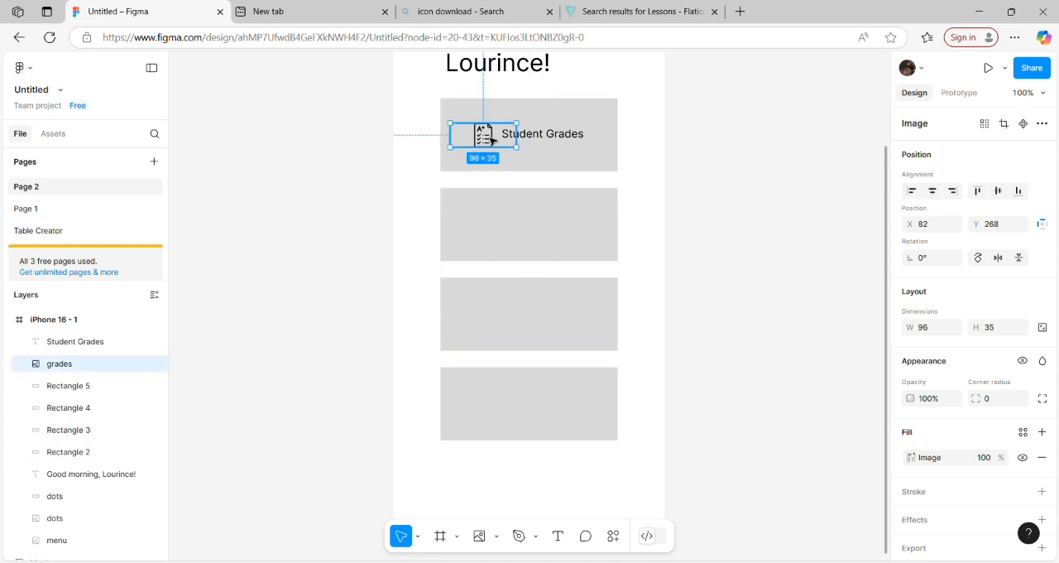
key(ctrl+d)
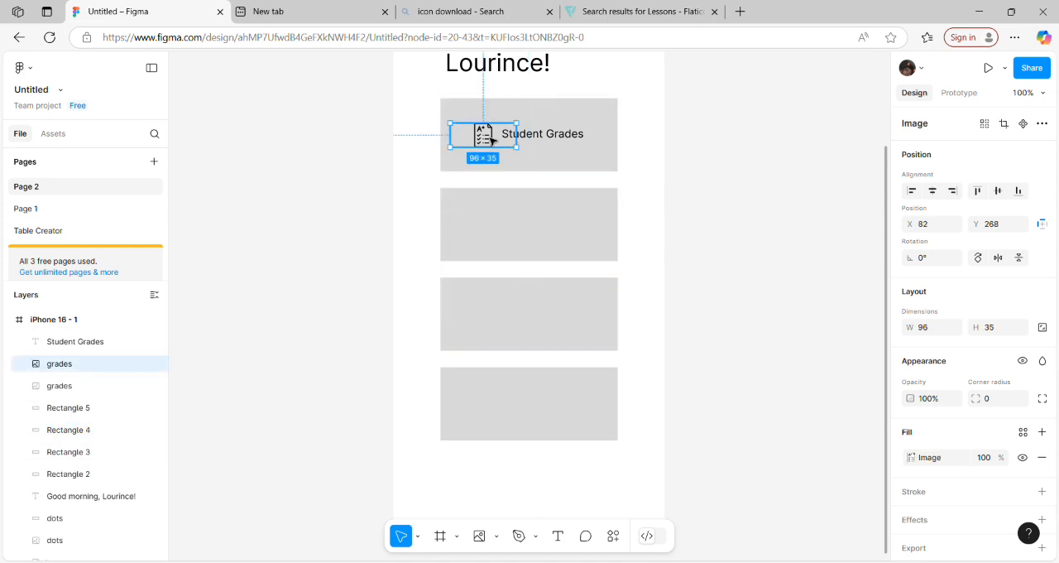
drag(492, 141, 491, 231)
click(558, 253)
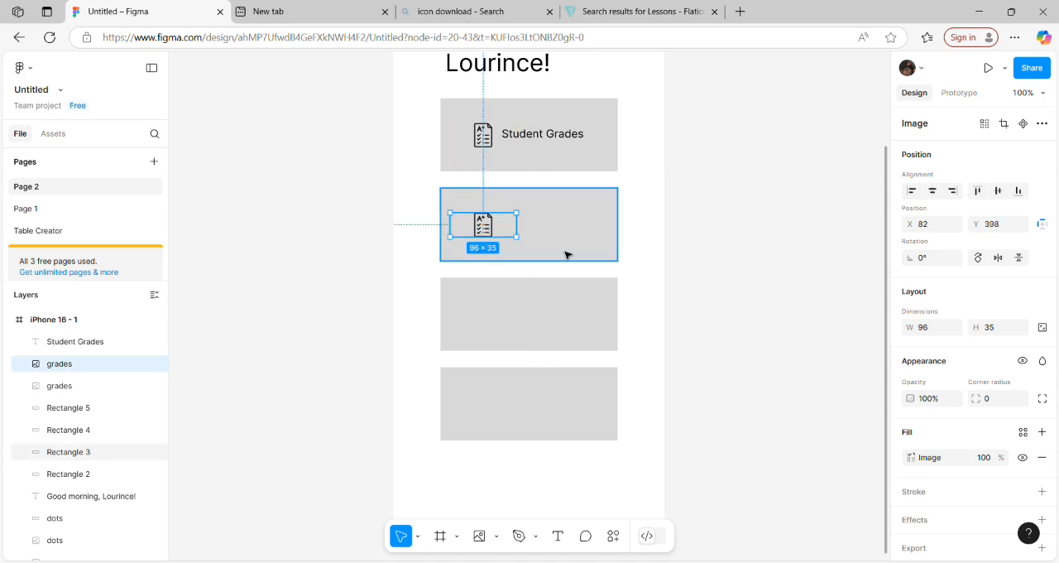
Step: Duplicate the "Student Grades" label and place the copy beside the second card's icon, at X 157, Y 392
click(546, 136)
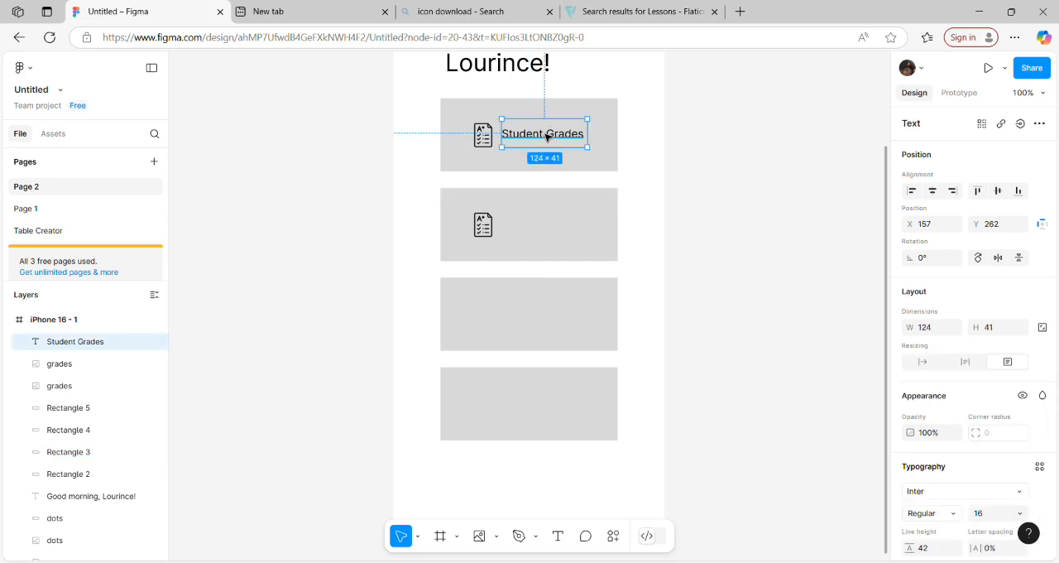
key(ctrl+d)
drag(546, 137, 547, 226)
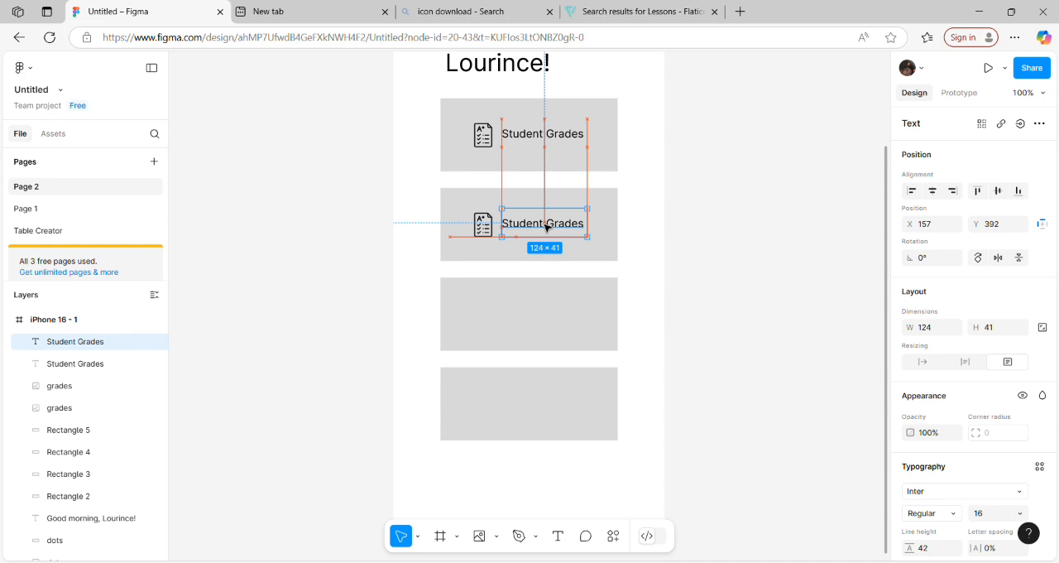
click(721, 324)
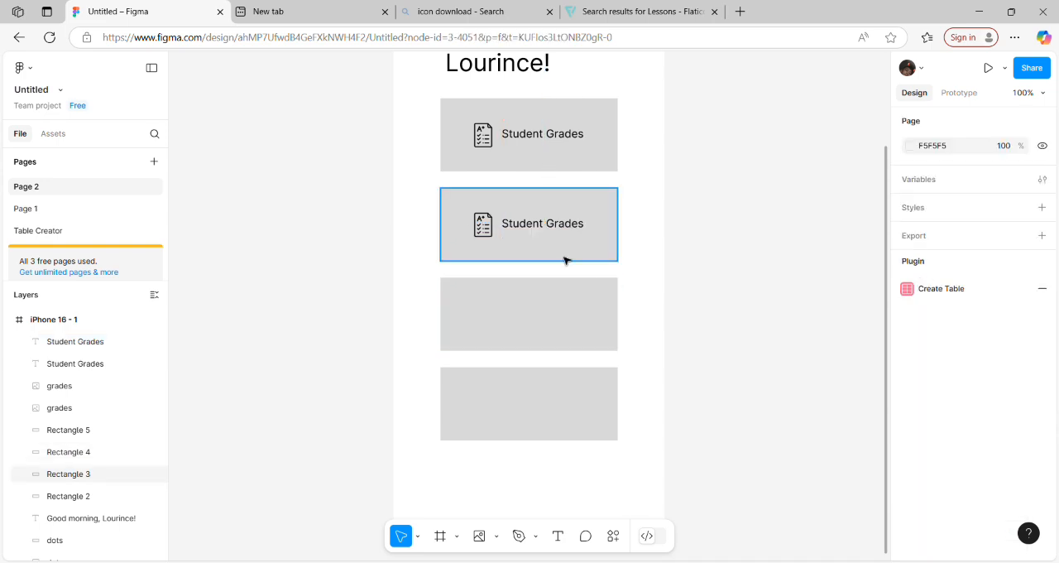
Step: Duplicate the grades icon onto the third and fourth cards, aligned at X 82, at Y 522 and Y 652
click(490, 233)
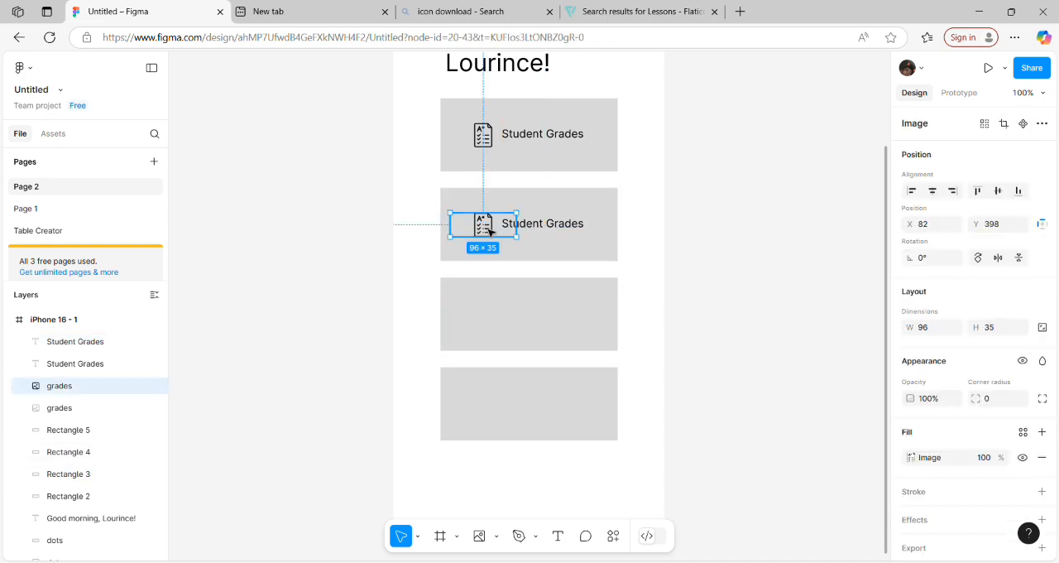
key(ctrl+d)
drag(489, 233, 488, 312)
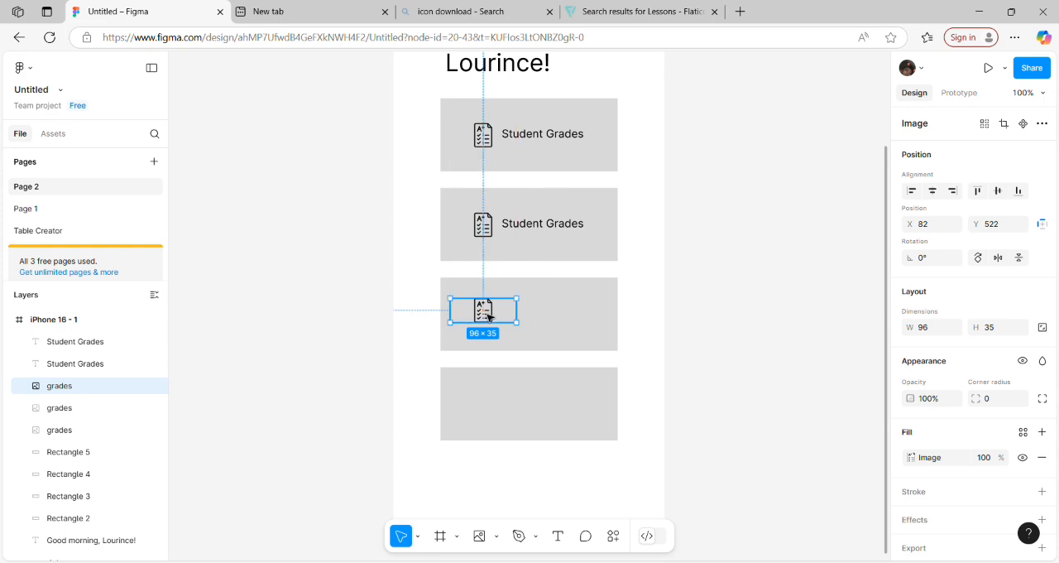
key(ctrl+d)
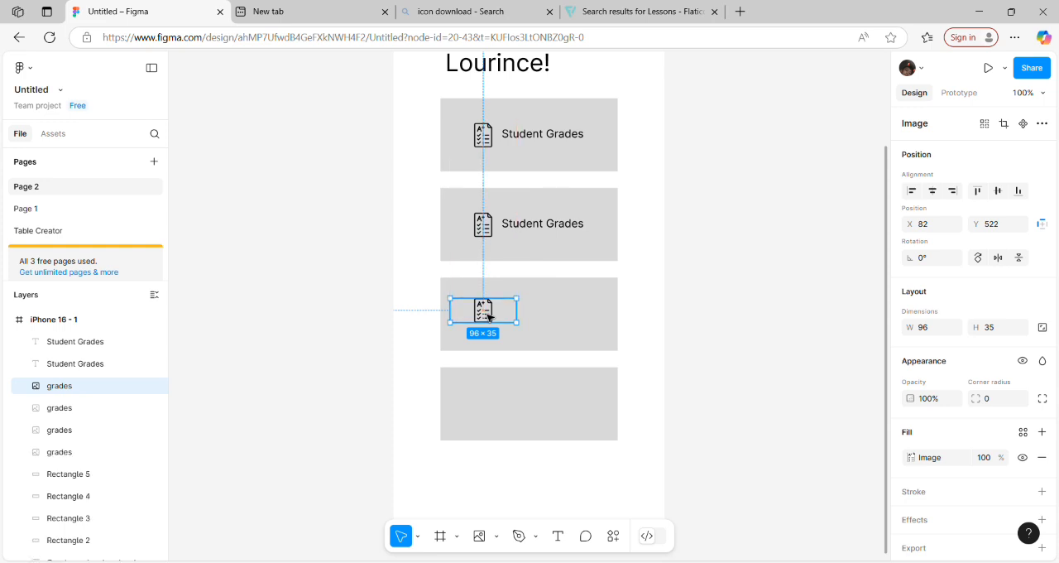
drag(488, 316, 490, 406)
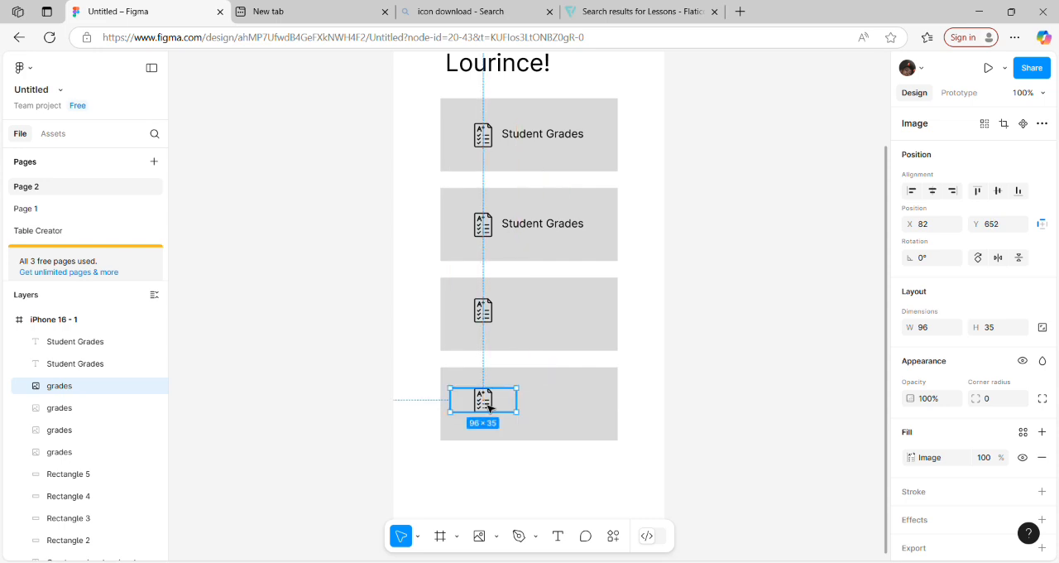
click(703, 238)
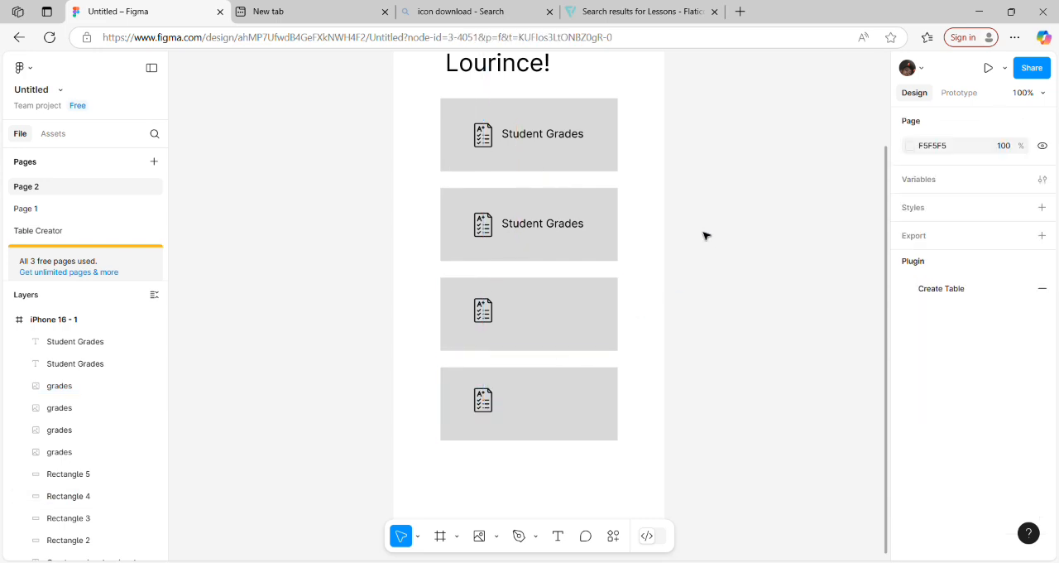
Step: Duplicate the "Student Grades" label onto the third and fourth cards beside their icons, aligned at X 157
click(546, 224)
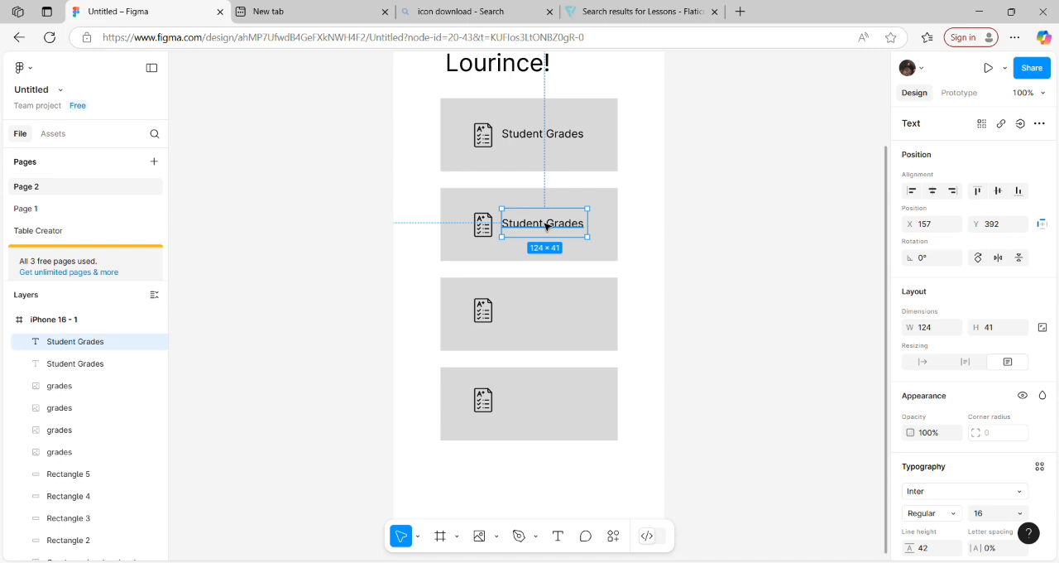
key(ctrl+d)
drag(546, 226, 544, 406)
key(ctrl+d)
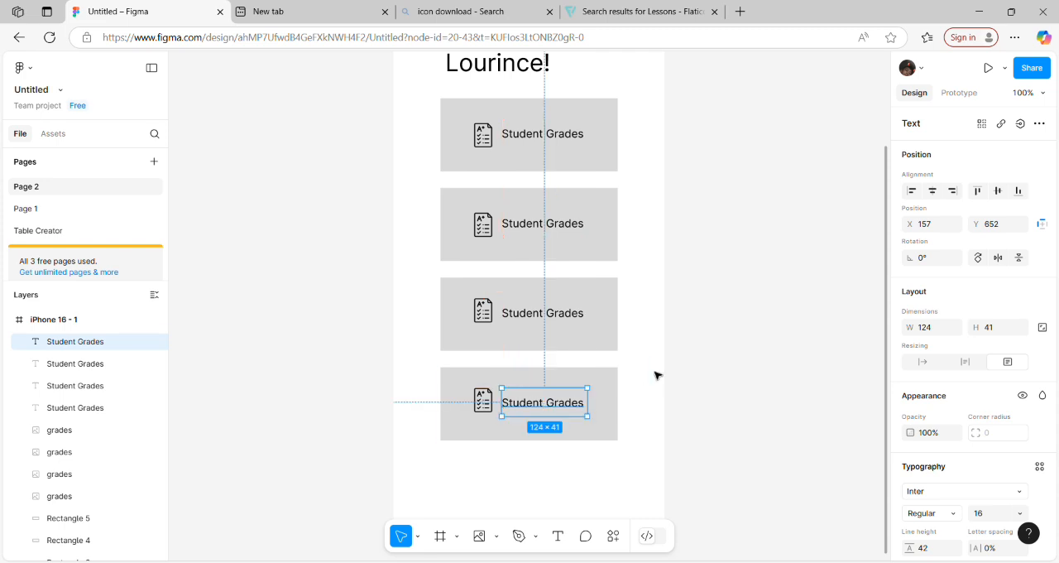
click(655, 373)
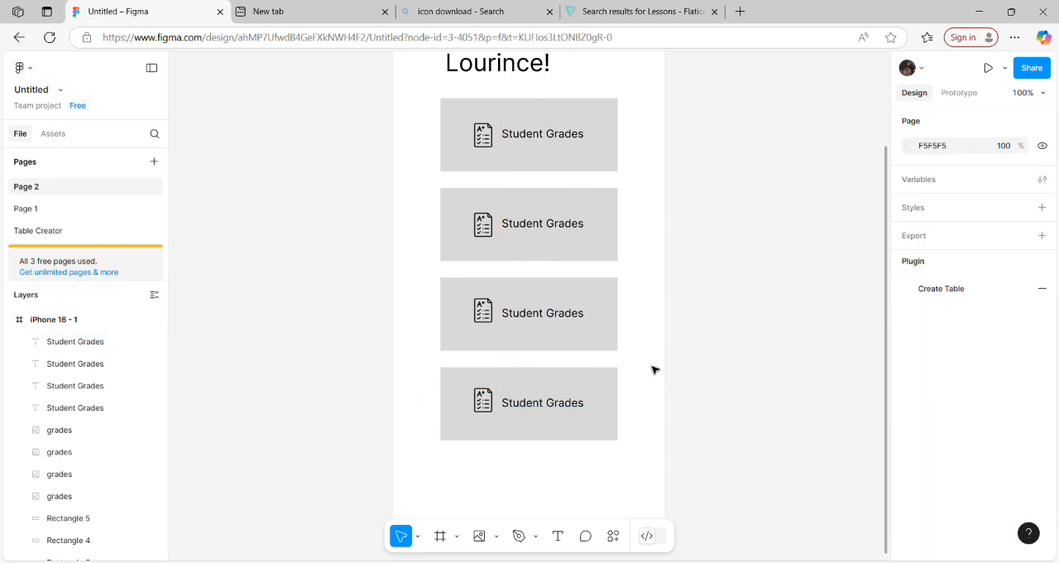
Step: Replace the second card's grades icon with the Lessons image from file
click(544, 229)
click(487, 231)
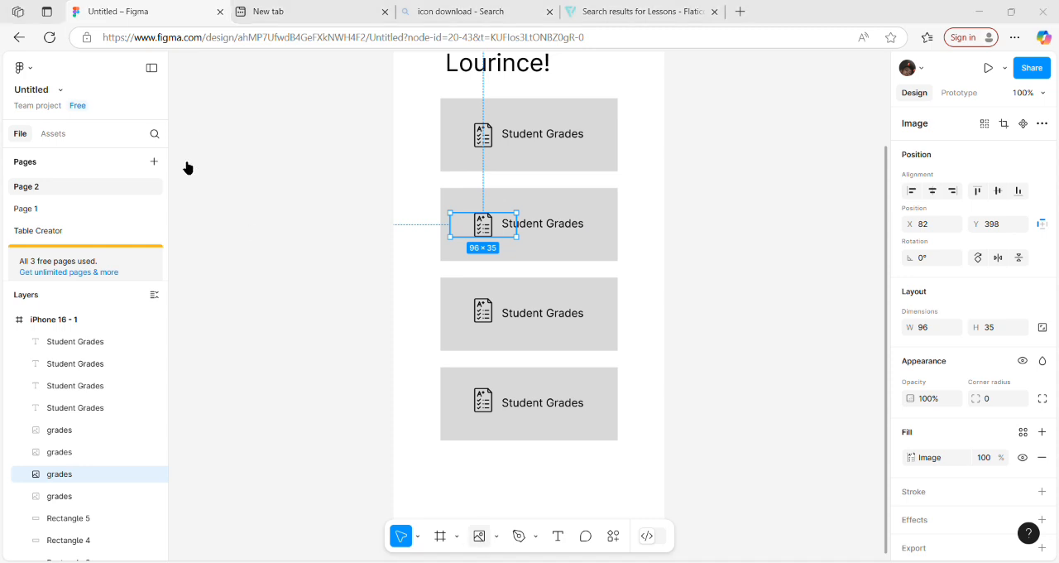
double_click(160, 130)
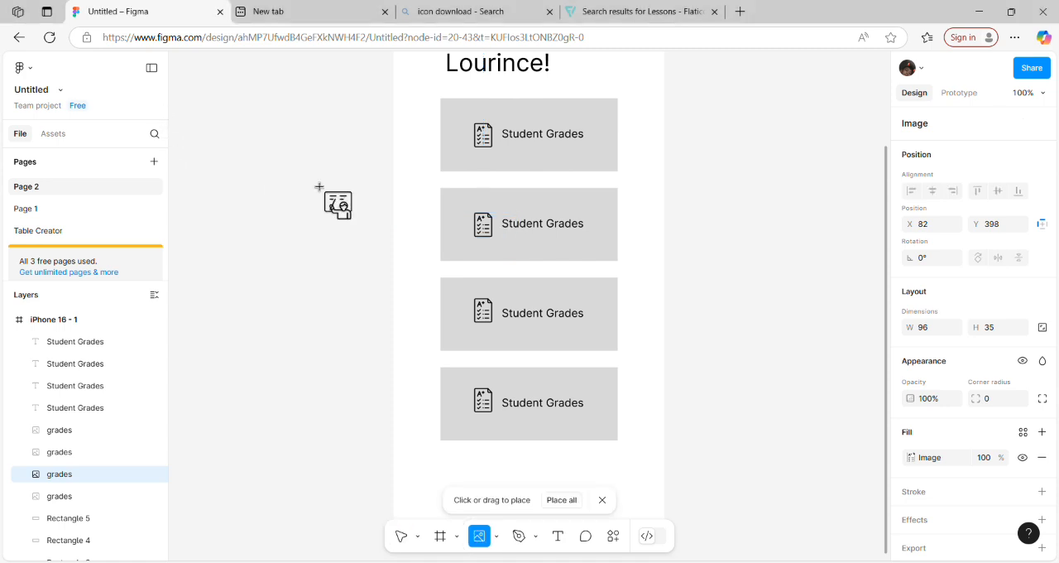
click(501, 245)
key(Escape)
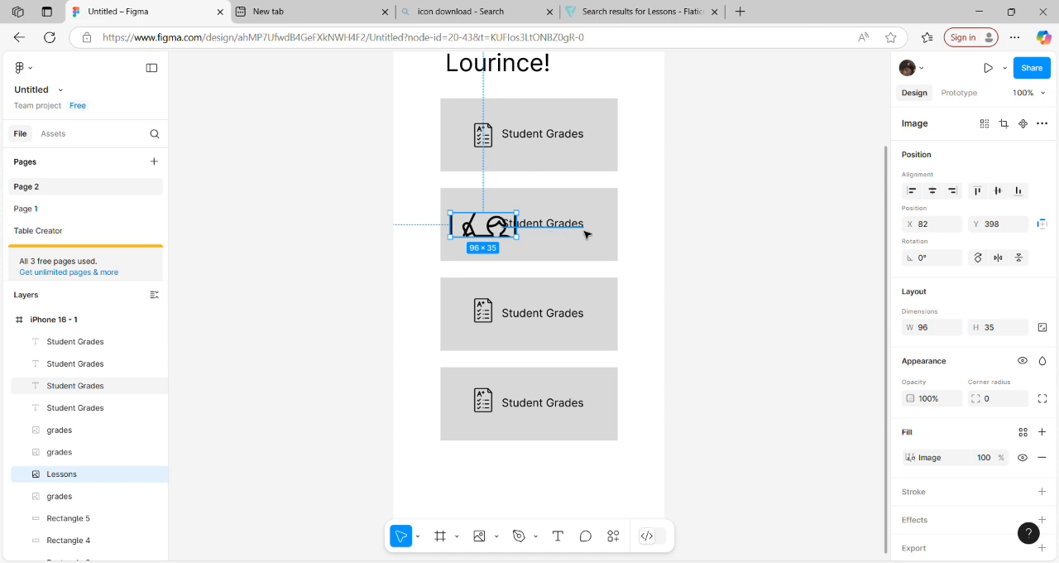
Step: Change the second card's label text to "Lessons"
click(585, 233)
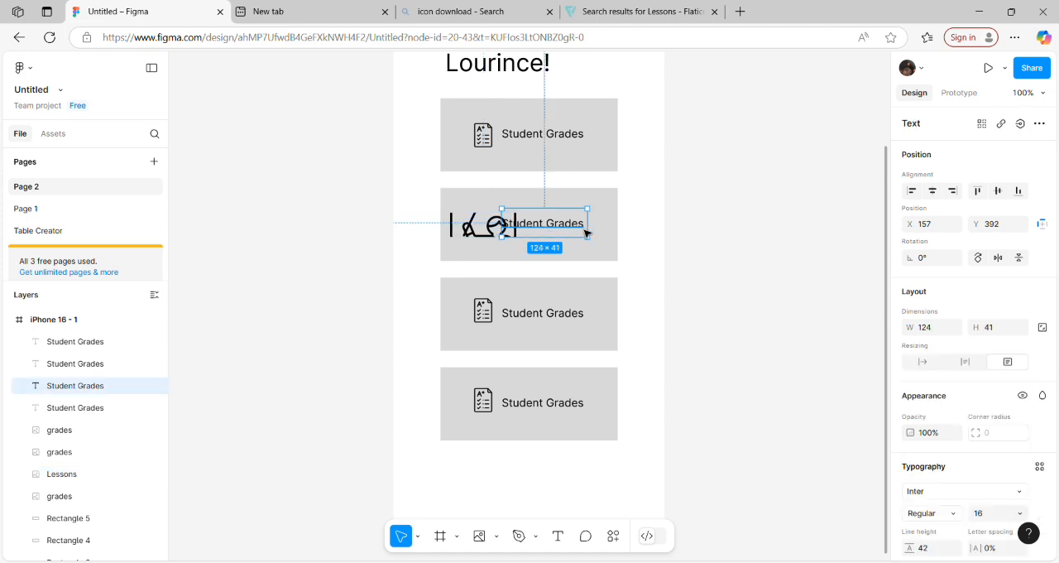
double_click(570, 230)
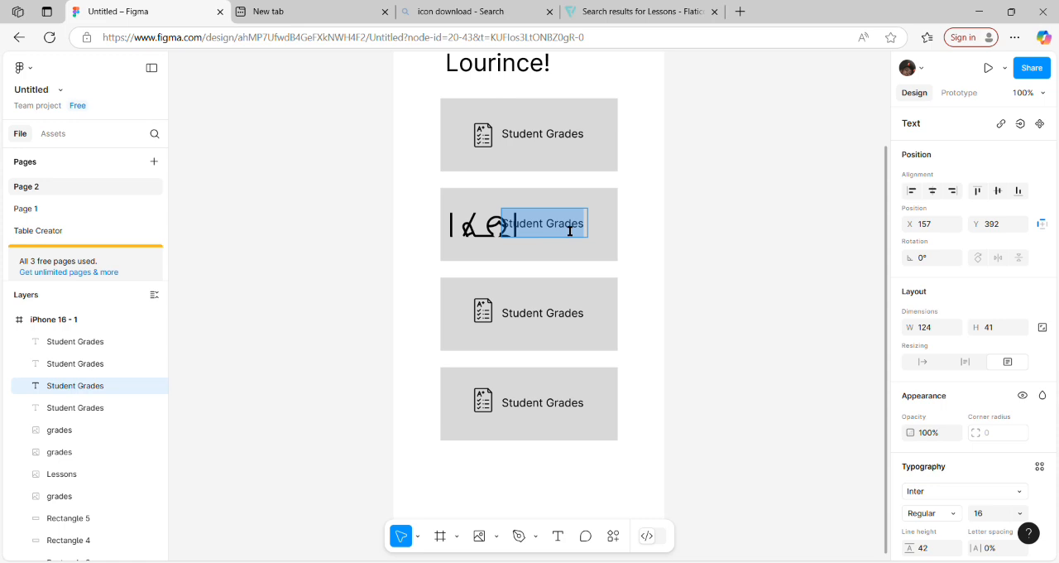
text(Lesso)
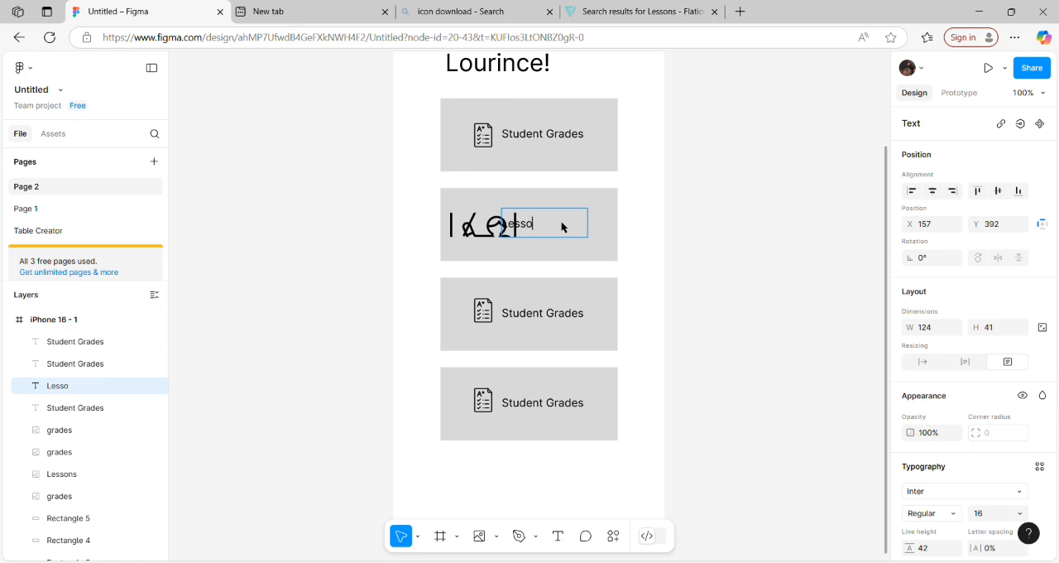
text(ns)
key(Escape)
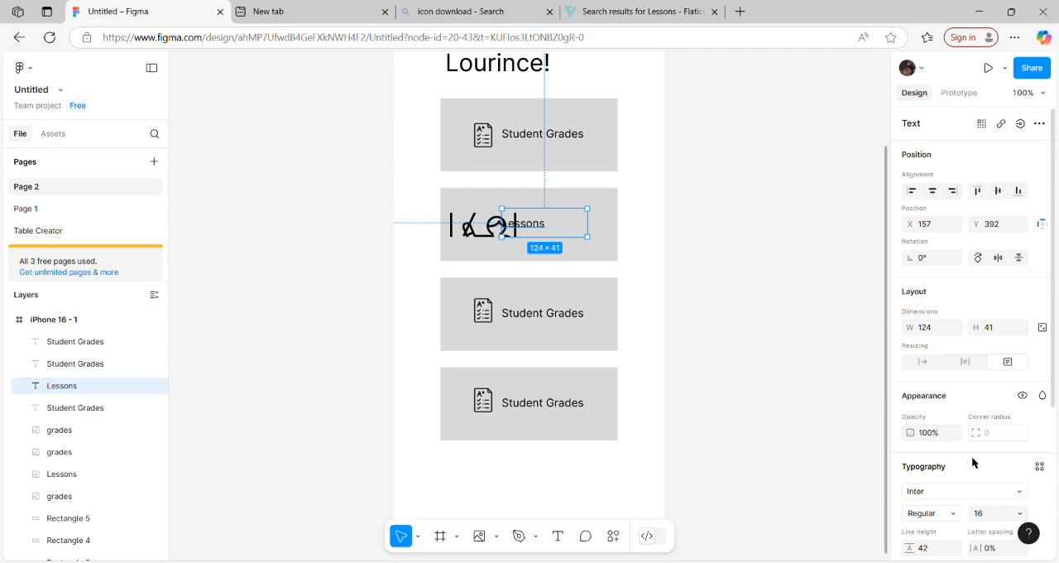
scroll(1045, 381, down, 4)
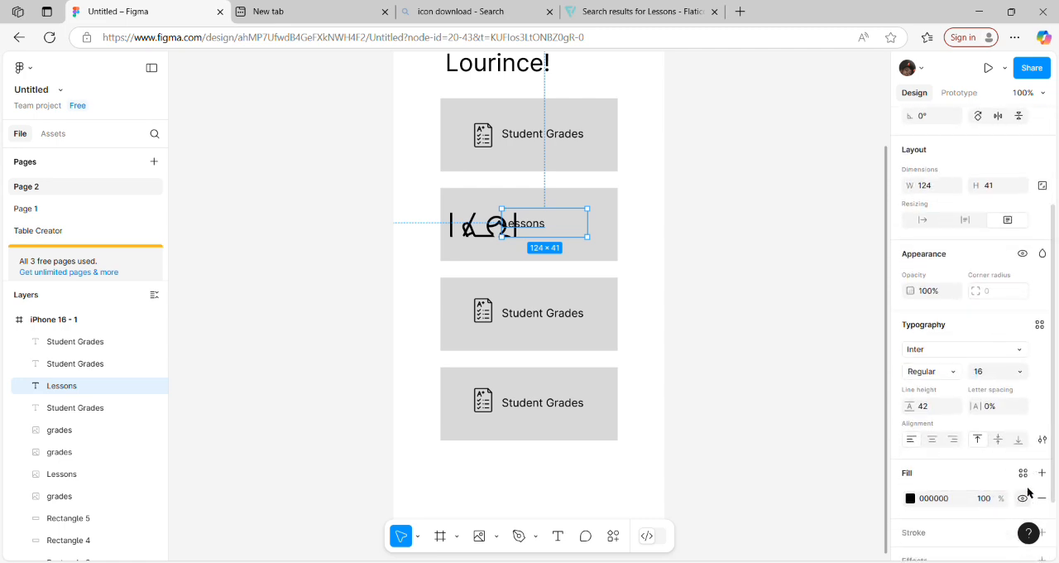
click(1023, 472)
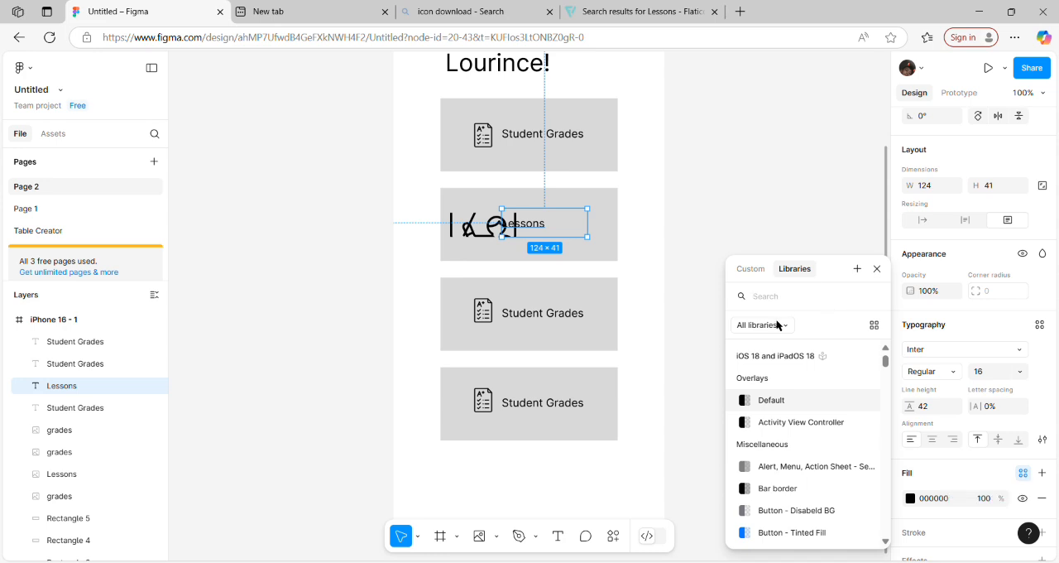
click(1023, 473)
click(1023, 473)
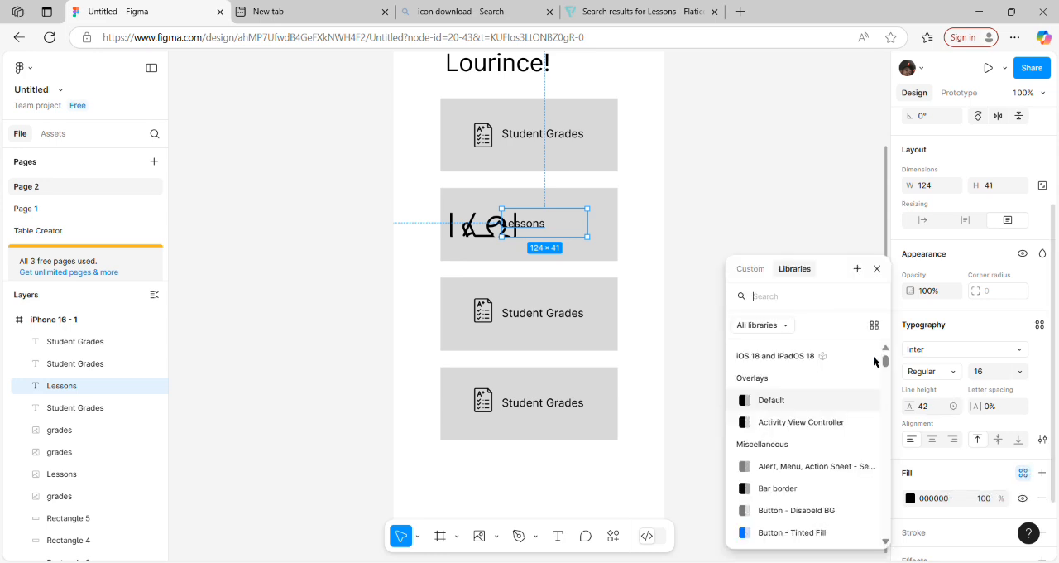
click(743, 268)
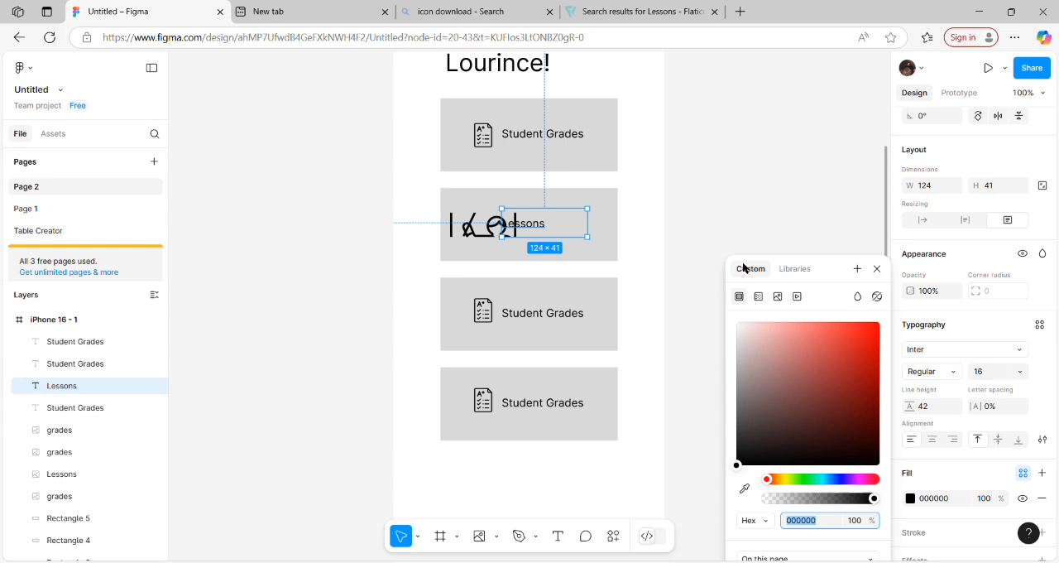
click(949, 480)
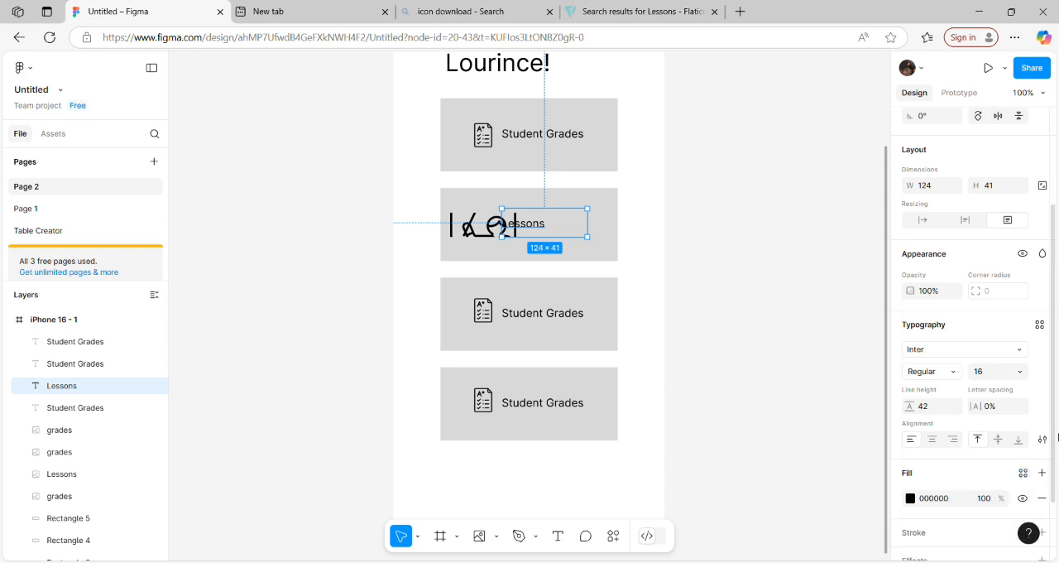
scroll(950, 480, down, 2)
Step: Set the image fill of the Lessons icon on the second card to Fit
click(501, 234)
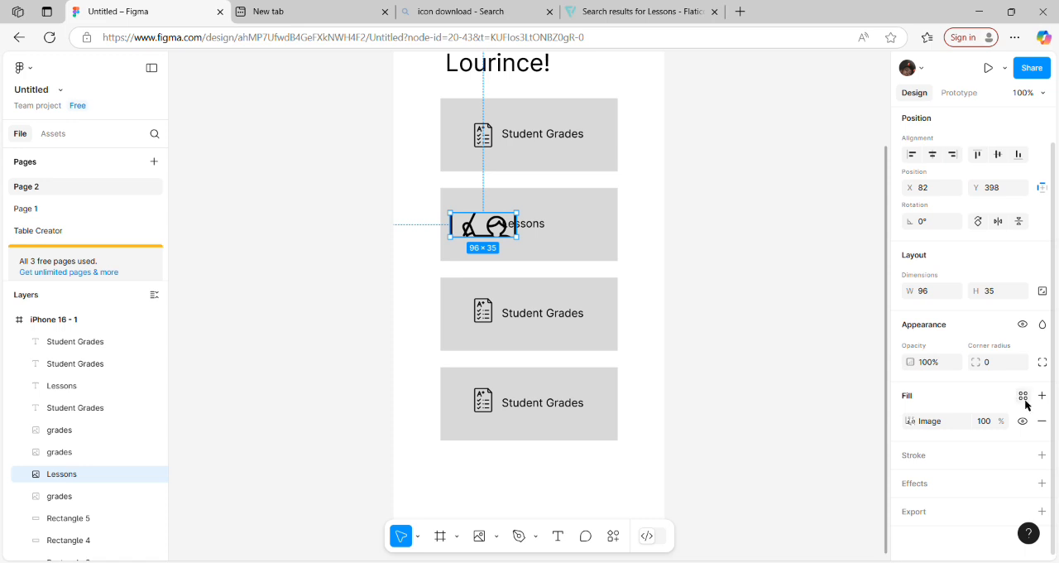
click(1024, 396)
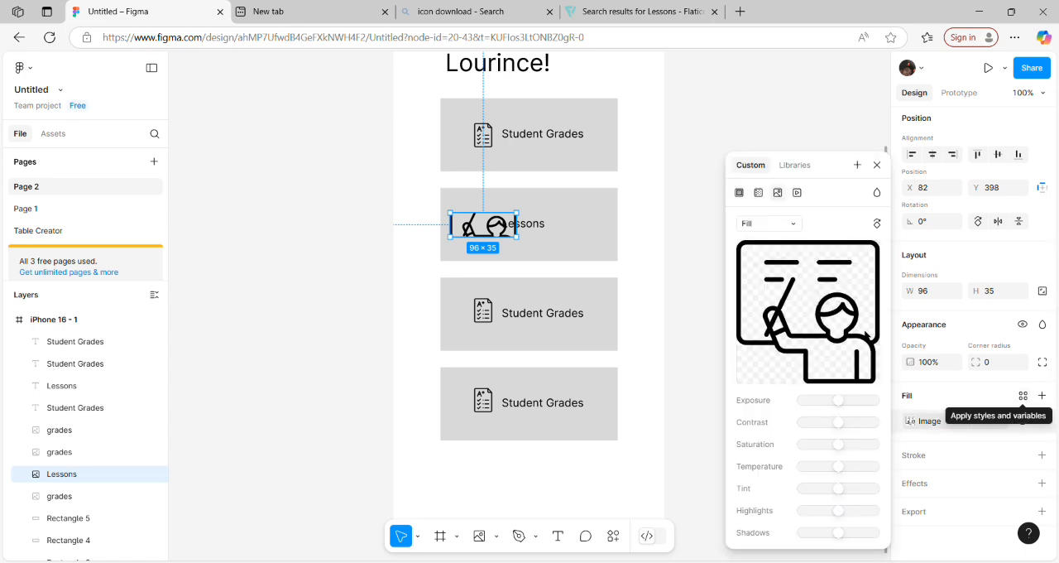
click(779, 230)
click(774, 240)
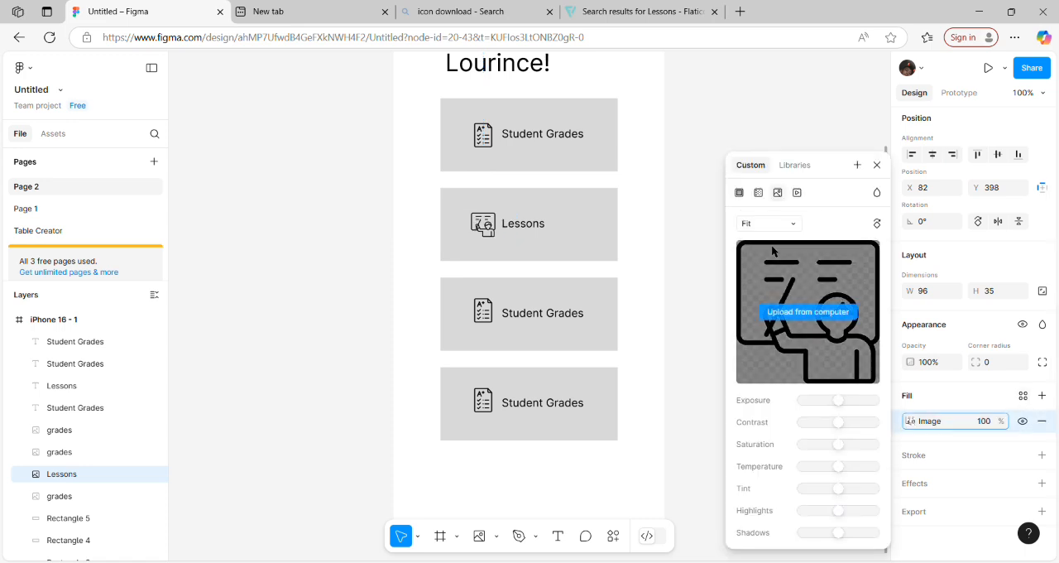
click(633, 284)
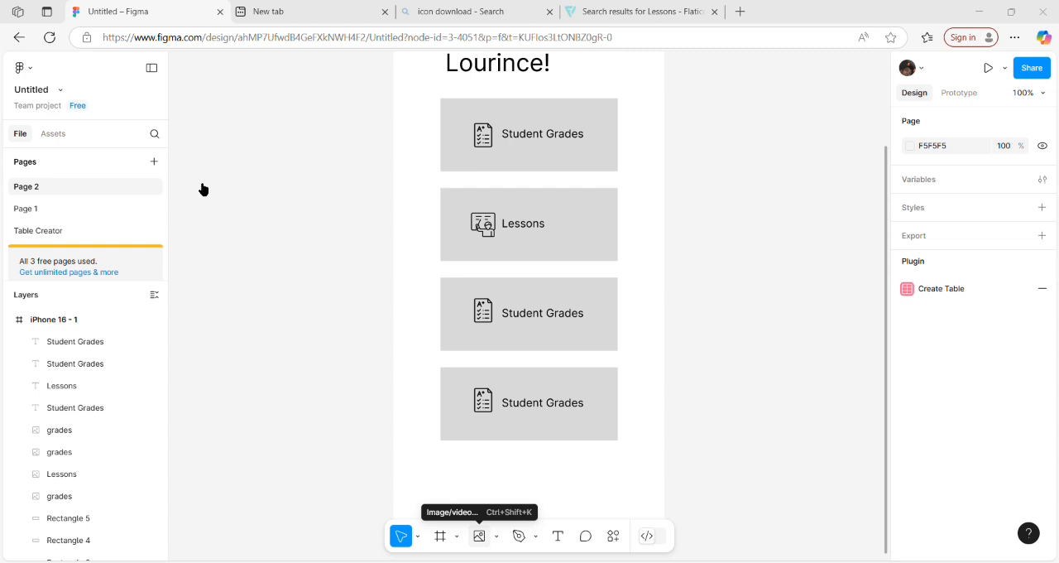
Step: Replace the third card's grades icon with the Sections image and the fourth card's with the subjects image from file
double_click(164, 164)
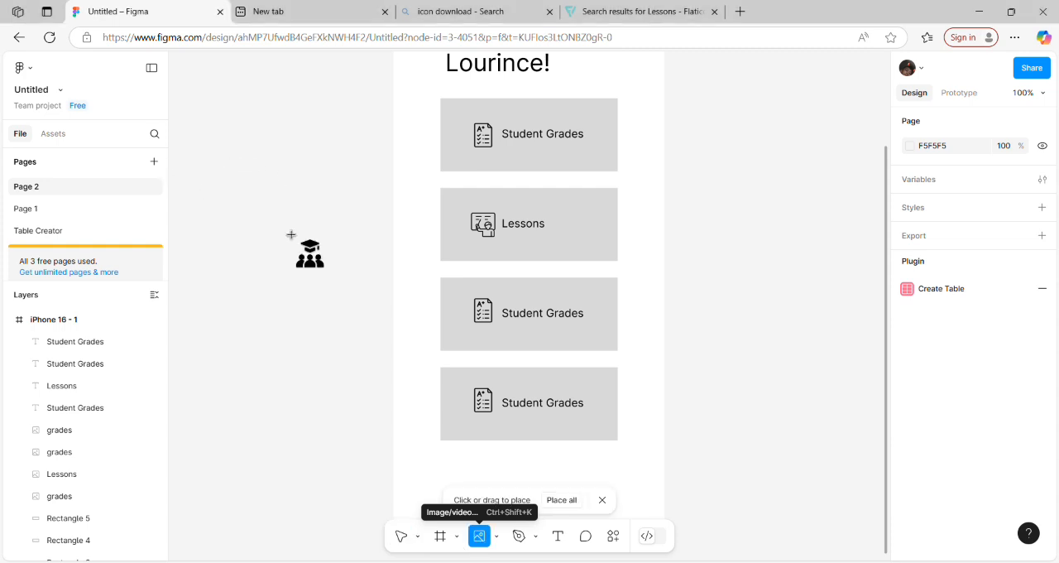
click(491, 323)
click(470, 540)
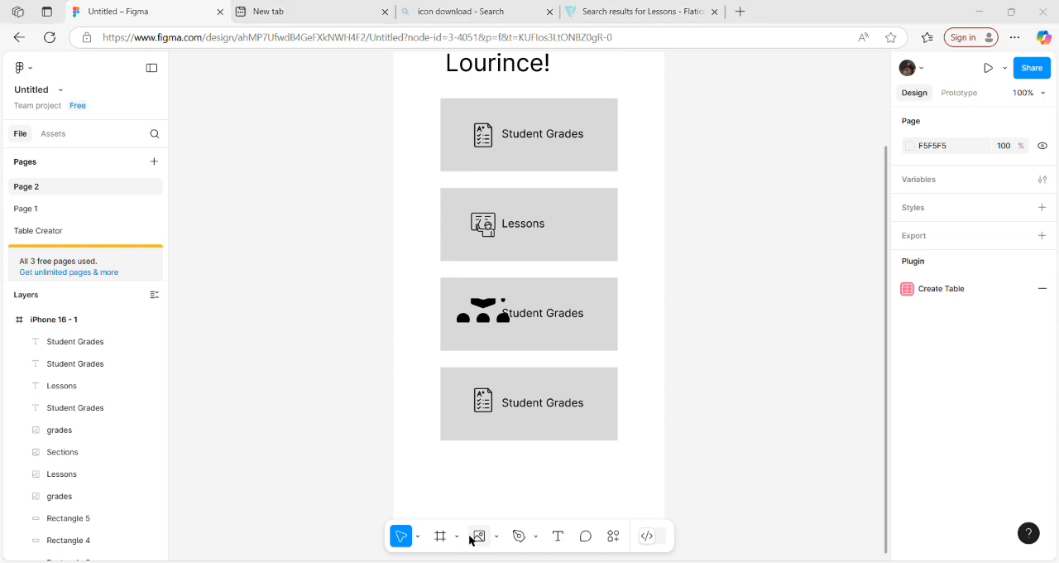
double_click(164, 187)
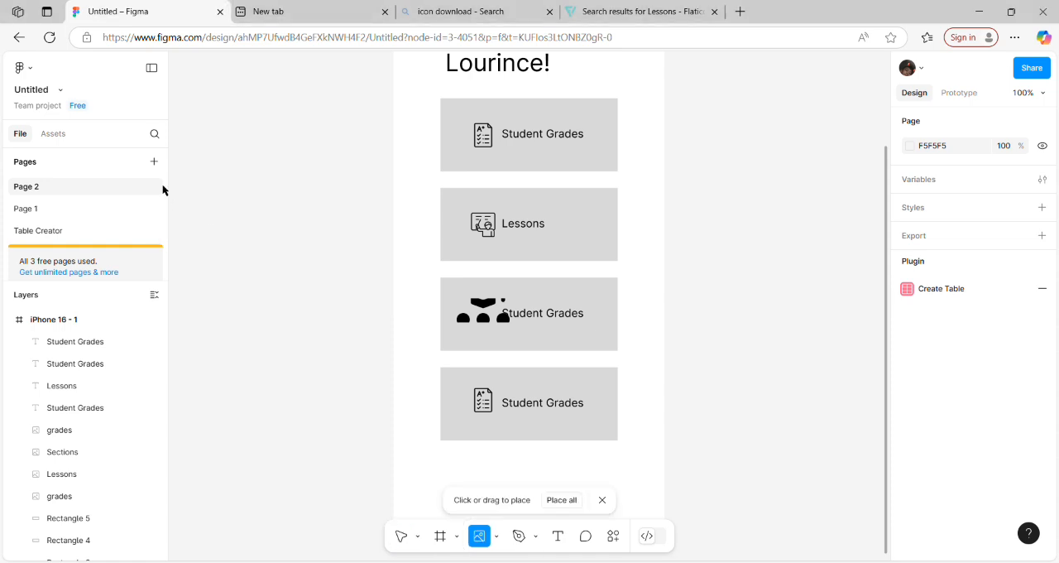
click(490, 399)
Step: Change the third card's label text to "Sections"
click(546, 318)
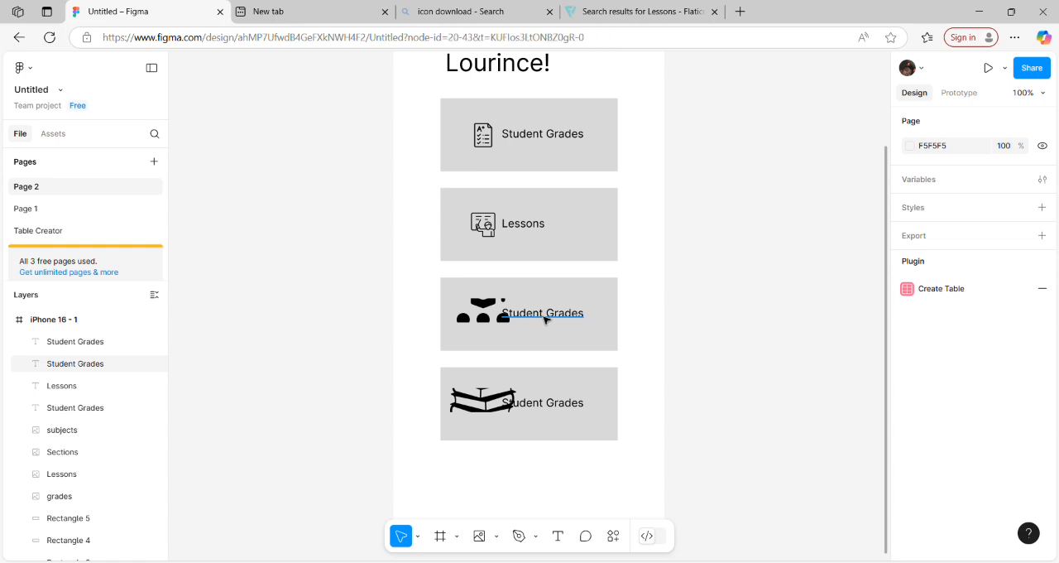
double_click(545, 320)
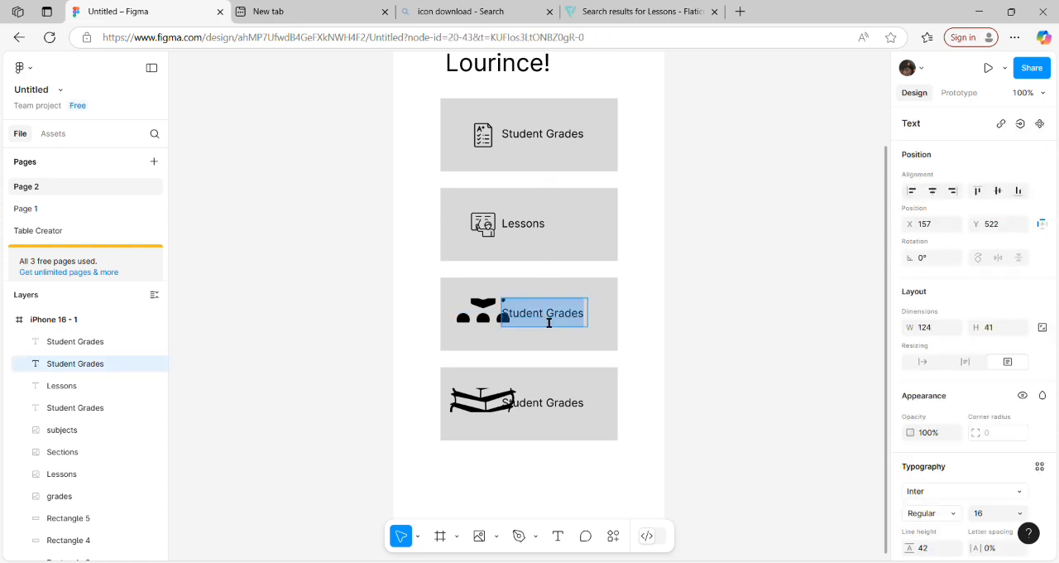
text(Sections)
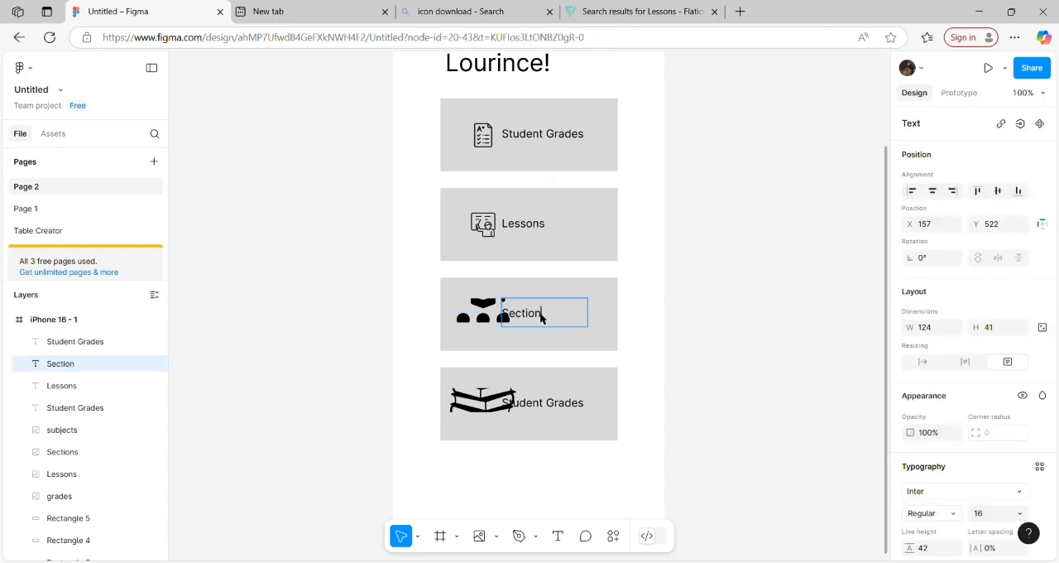
Step: Change the fourth card's label text to "Subjects"
click(554, 420)
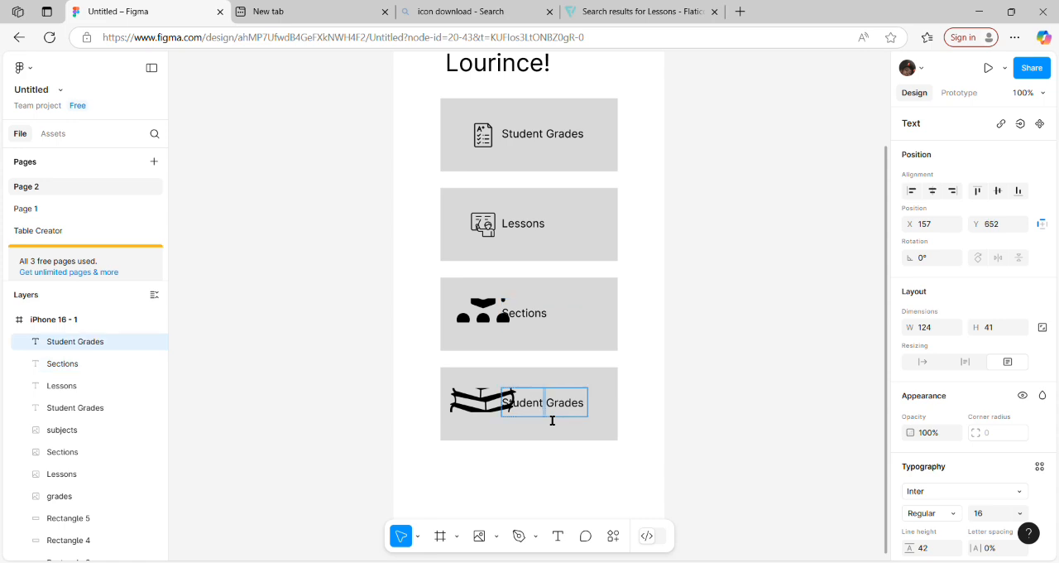
double_click(553, 420)
text(Subjects)
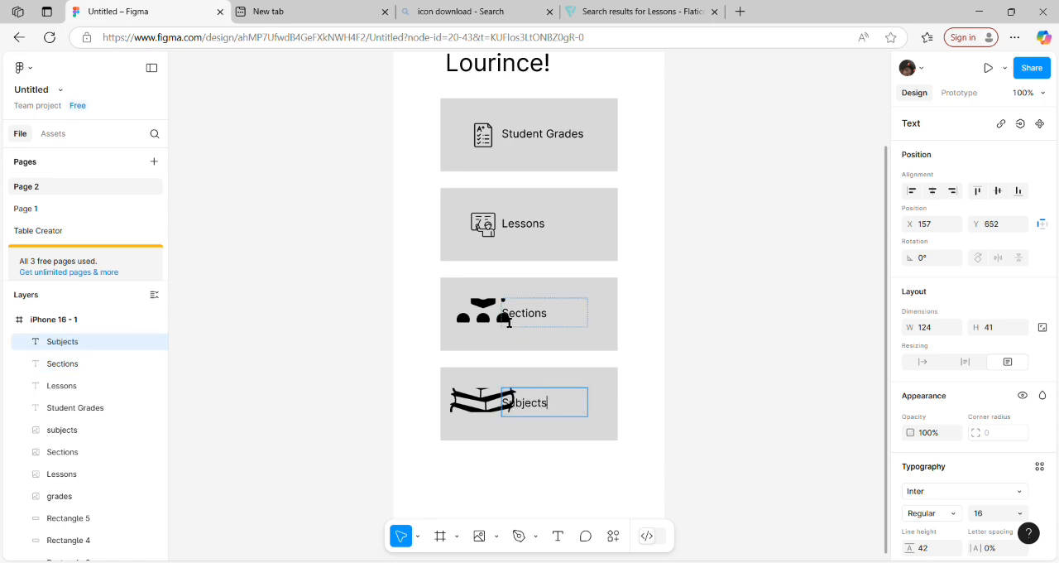
key(Escape)
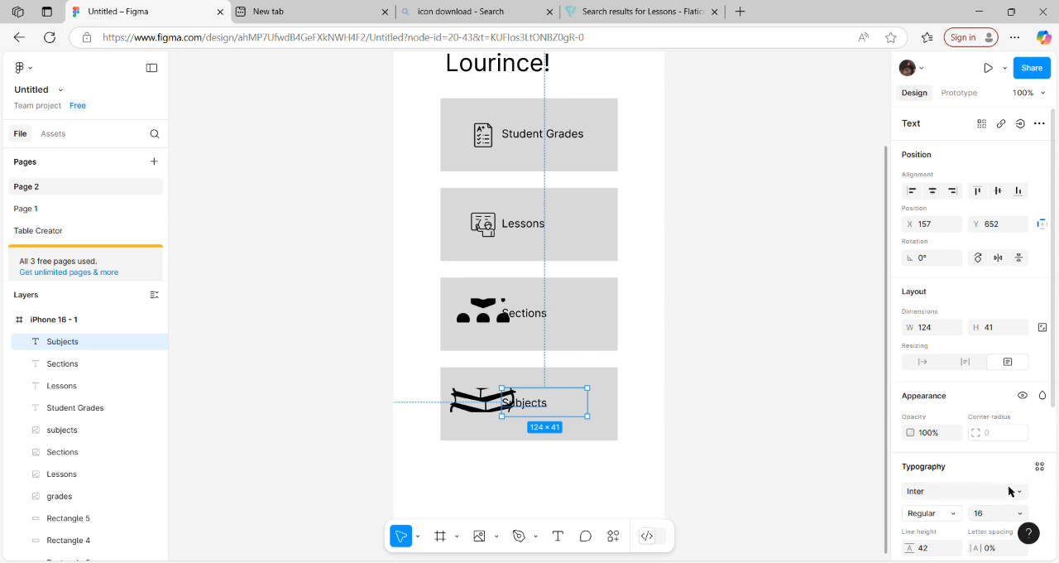
Step: Set the image fill of the Sections icon on the third card to Fit
scroll(1043, 420, down, 3)
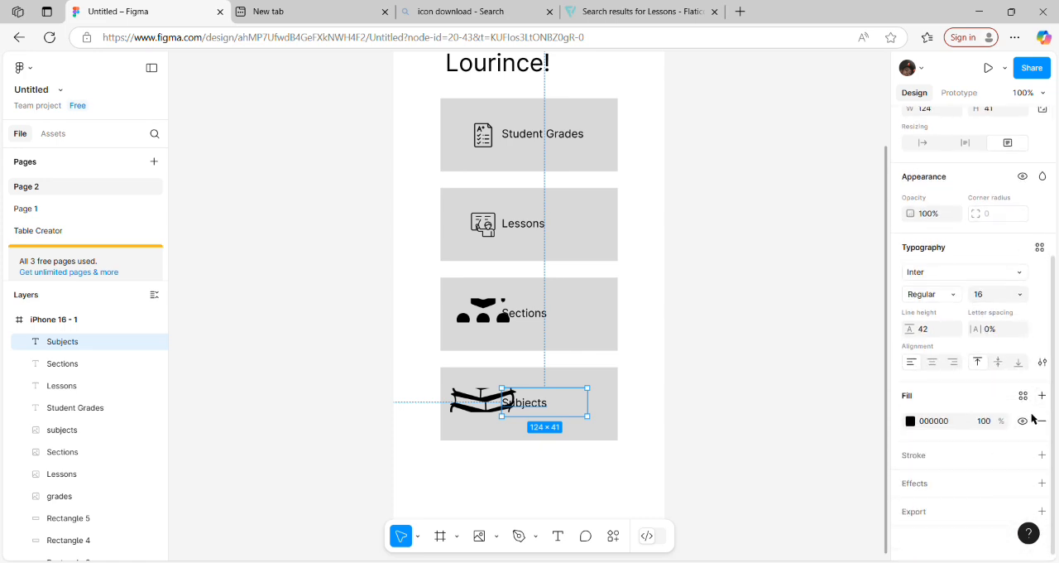
click(497, 312)
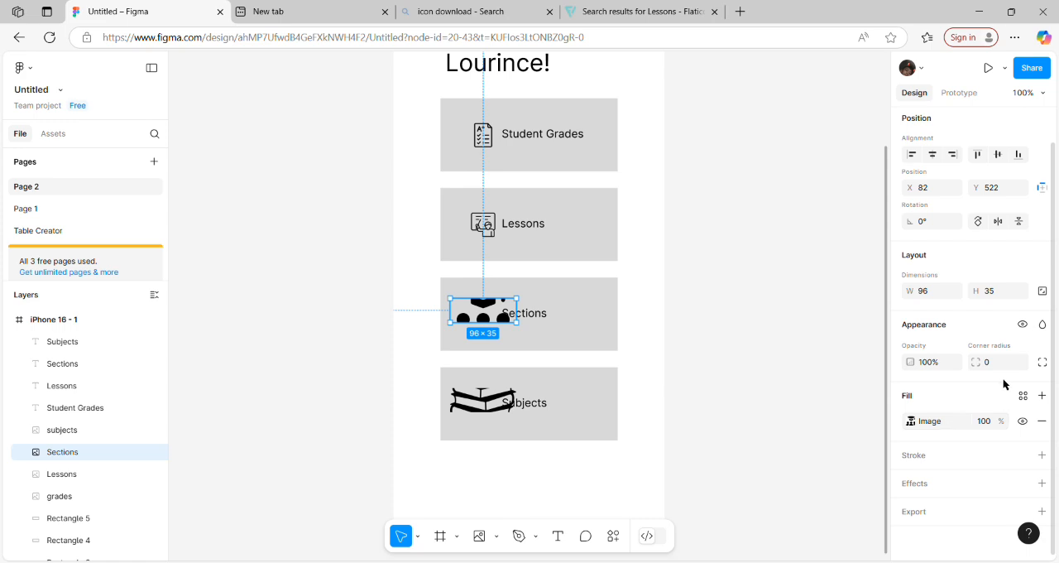
click(912, 420)
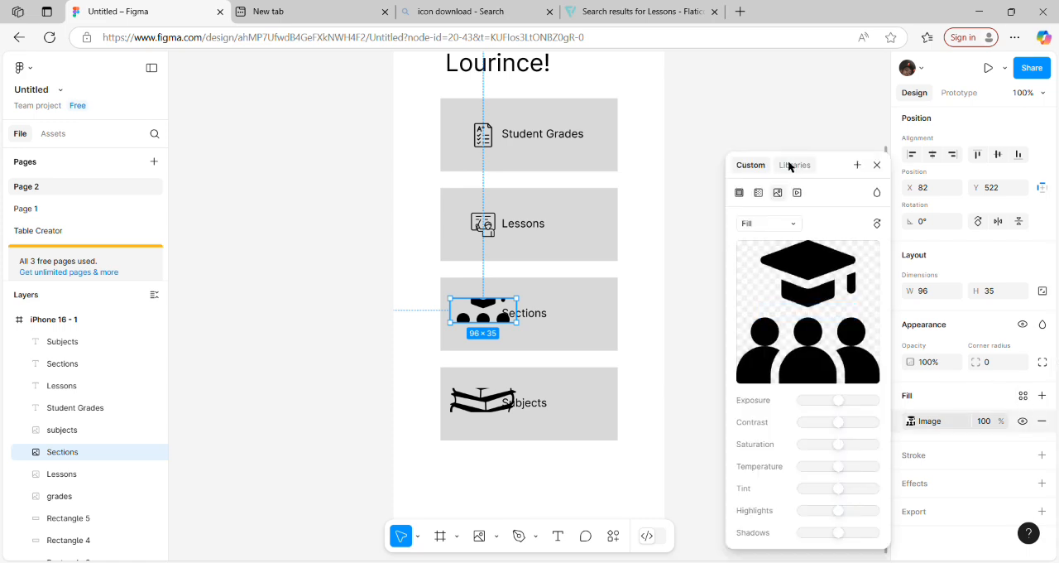
click(768, 223)
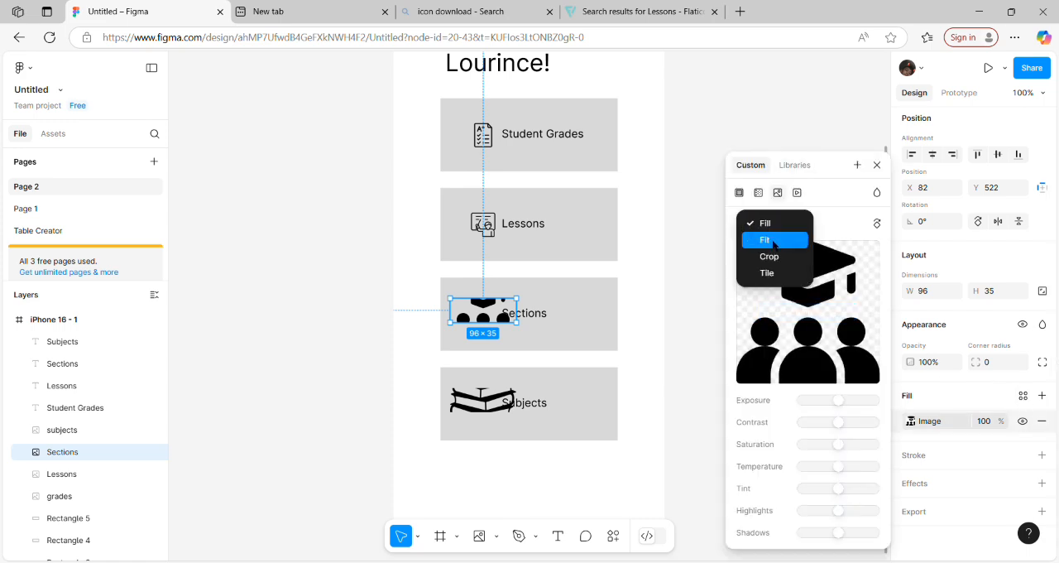
click(774, 240)
Step: Set the image fill of the subjects icon on the fourth card to Fit
click(482, 399)
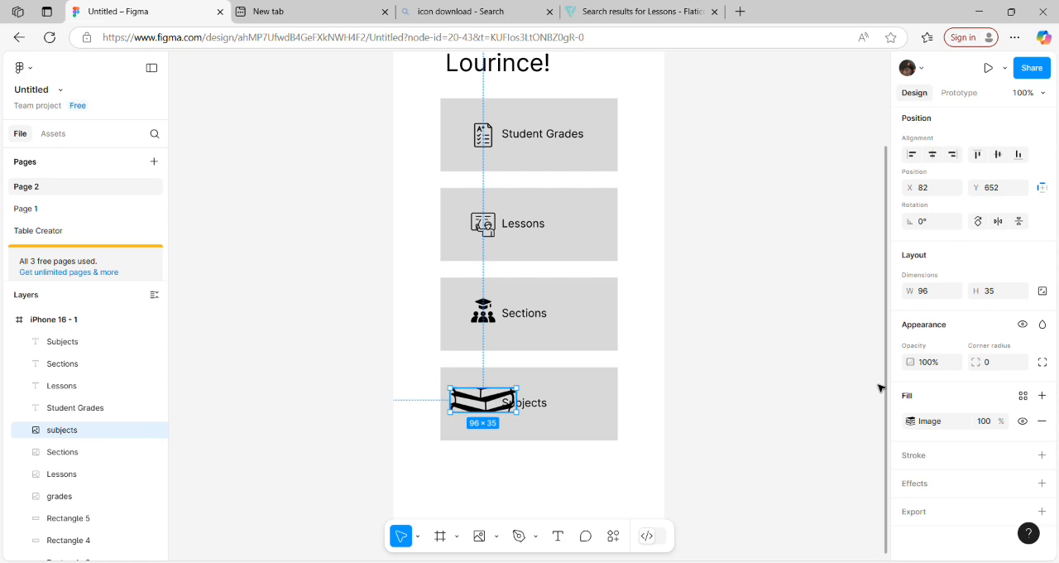
click(911, 421)
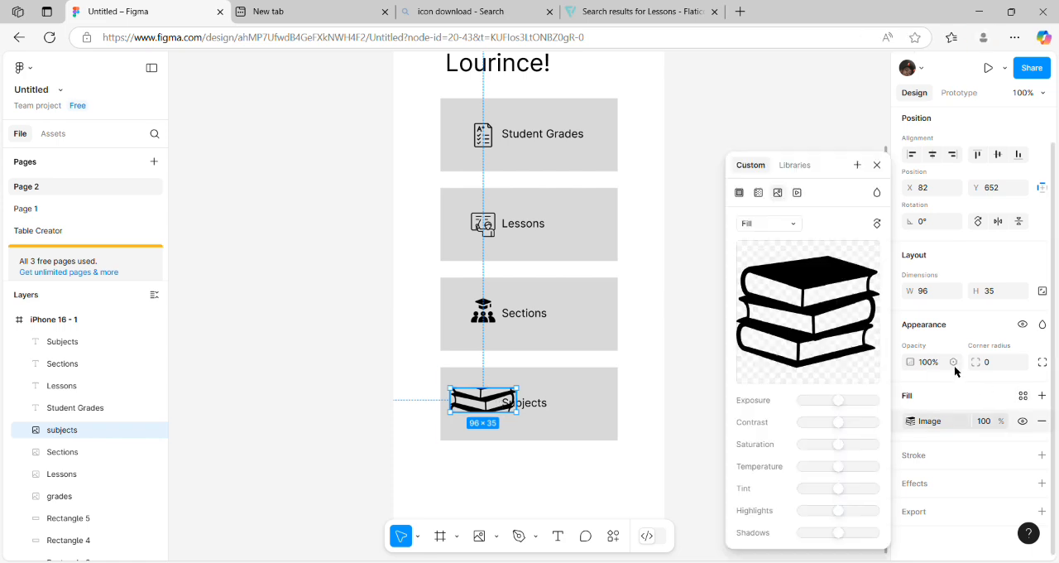
click(791, 222)
click(763, 238)
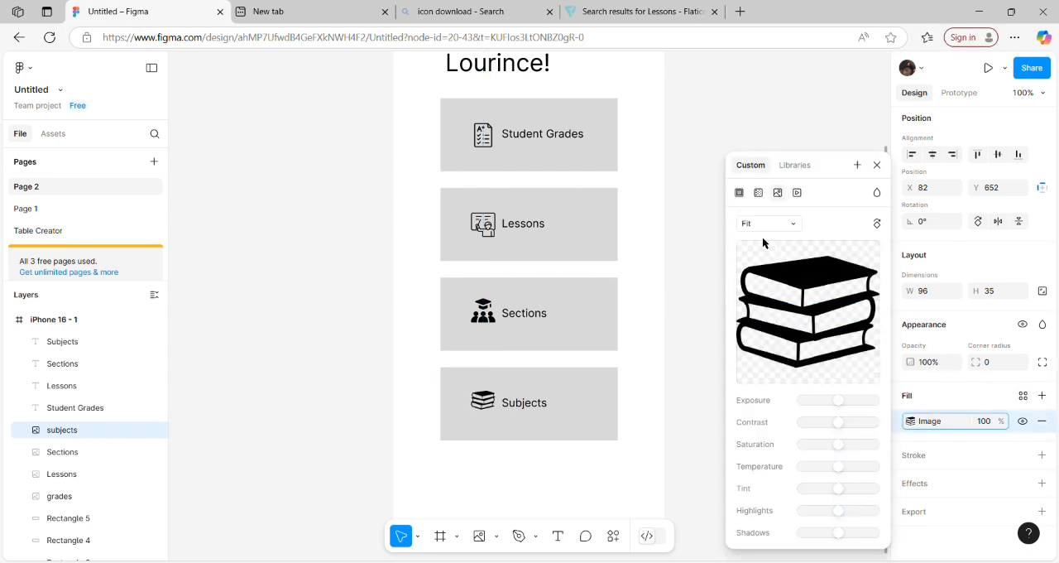
click(577, 461)
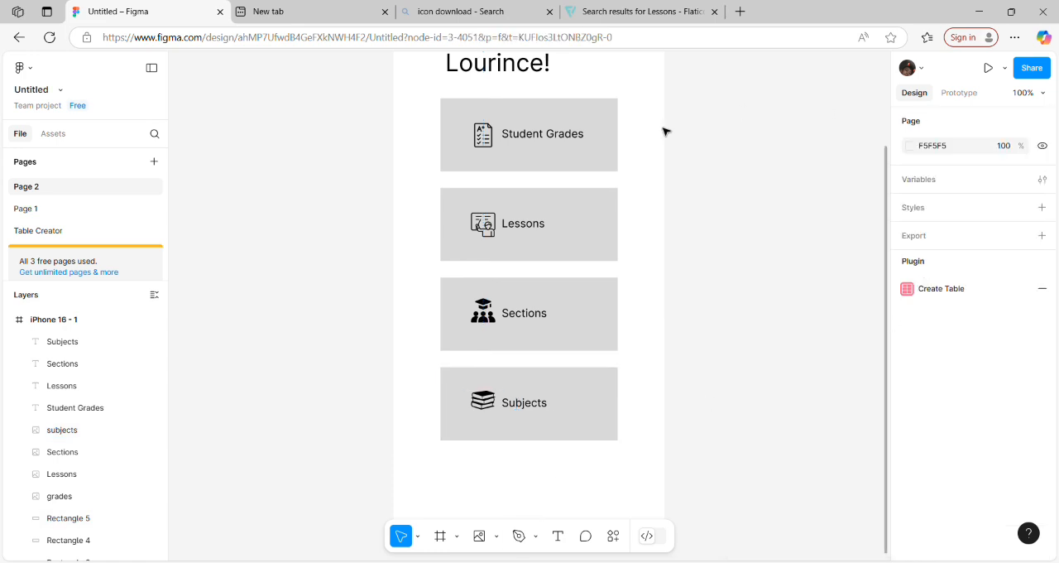
Step: Round only the top-right corner of the Student Grades card's rectangle with a radius of 30
click(608, 116)
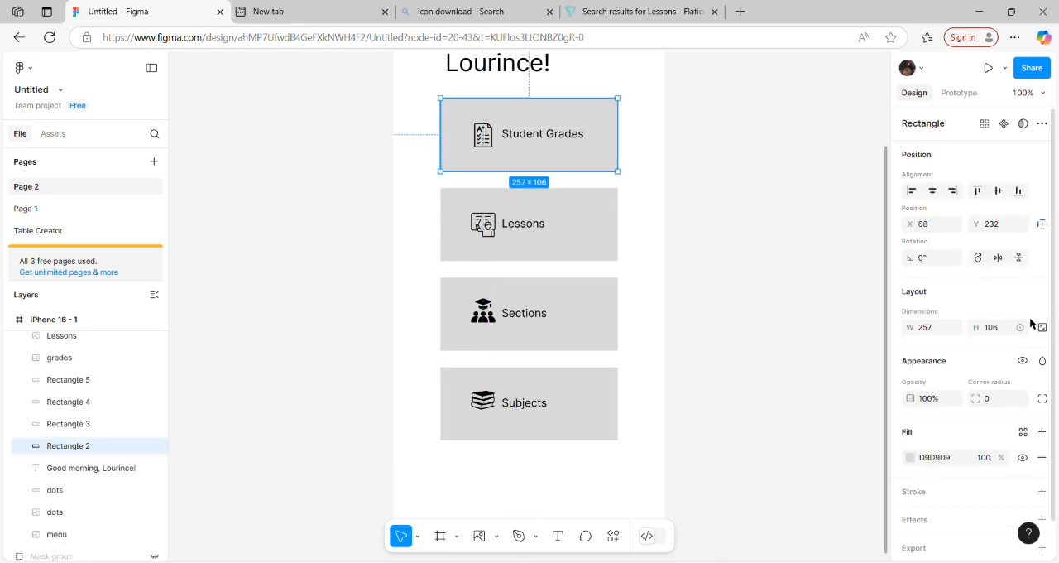
scroll(1057, 321, down, 1)
scroll(1056, 321, up, 1)
click(1044, 398)
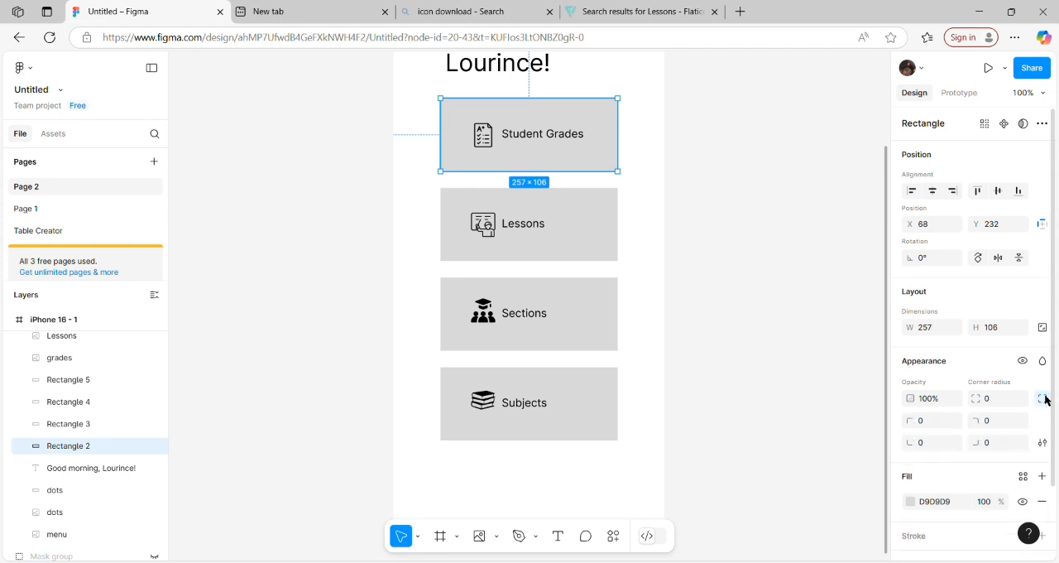
click(998, 421)
text(30)
key(Return)
Step: Set the top-right corner radius of the Lessons card's rectangle to 30
click(598, 215)
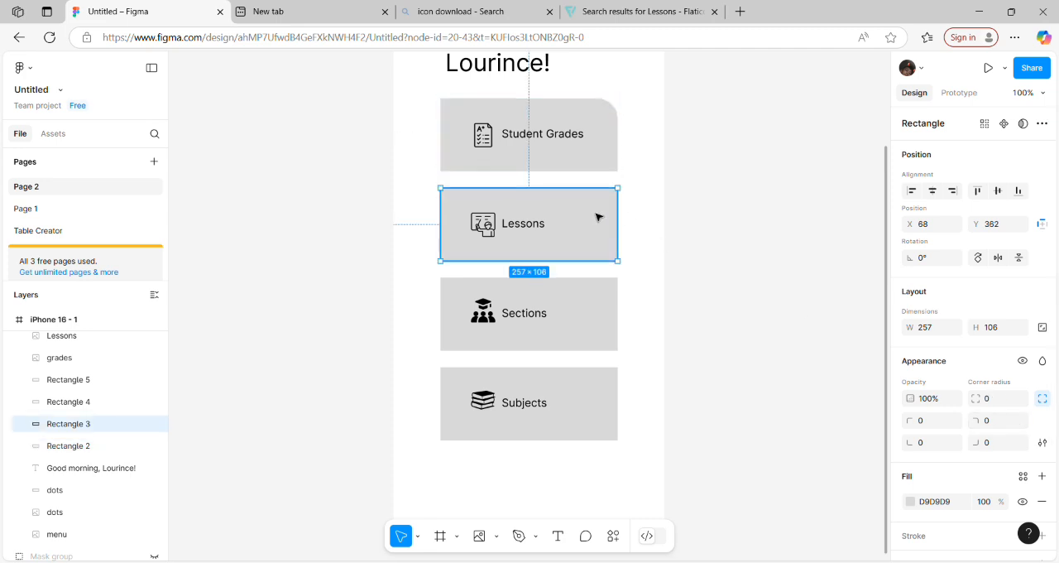
click(997, 421)
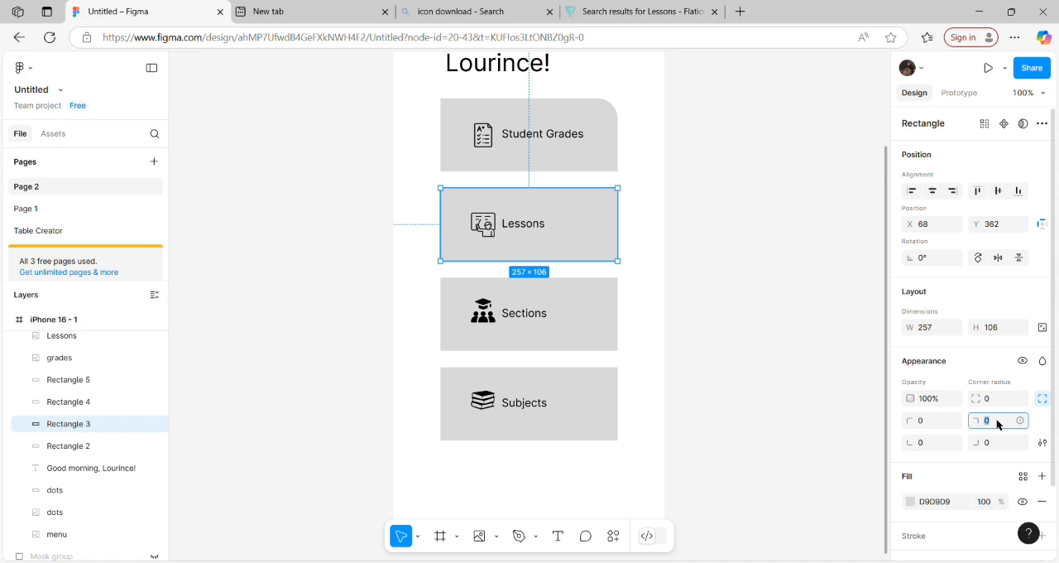
key(Return)
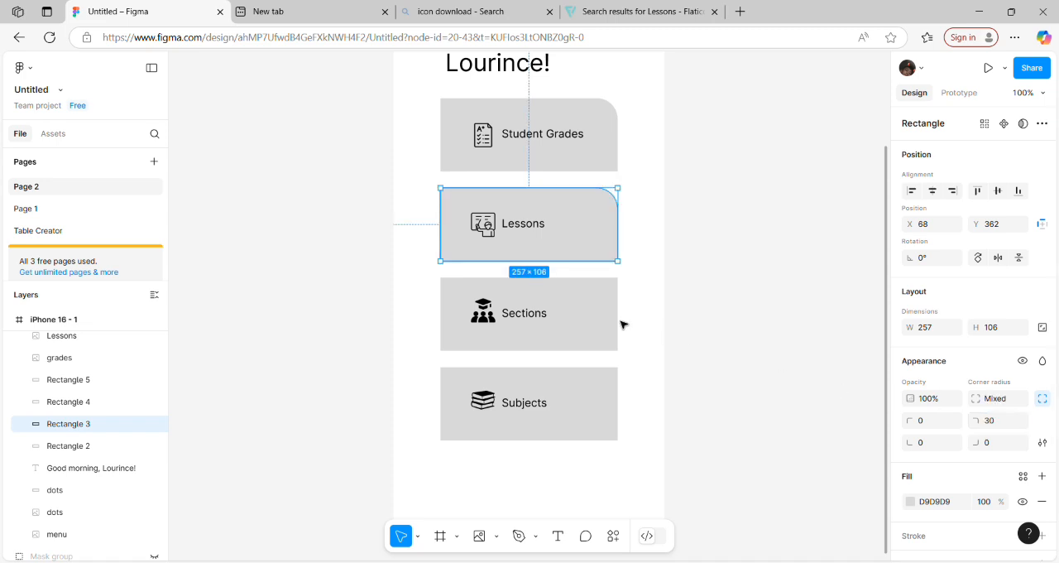
Step: Round only the top-right corner of the Sections card's rectangle with a radius of 30
click(573, 314)
click(998, 422)
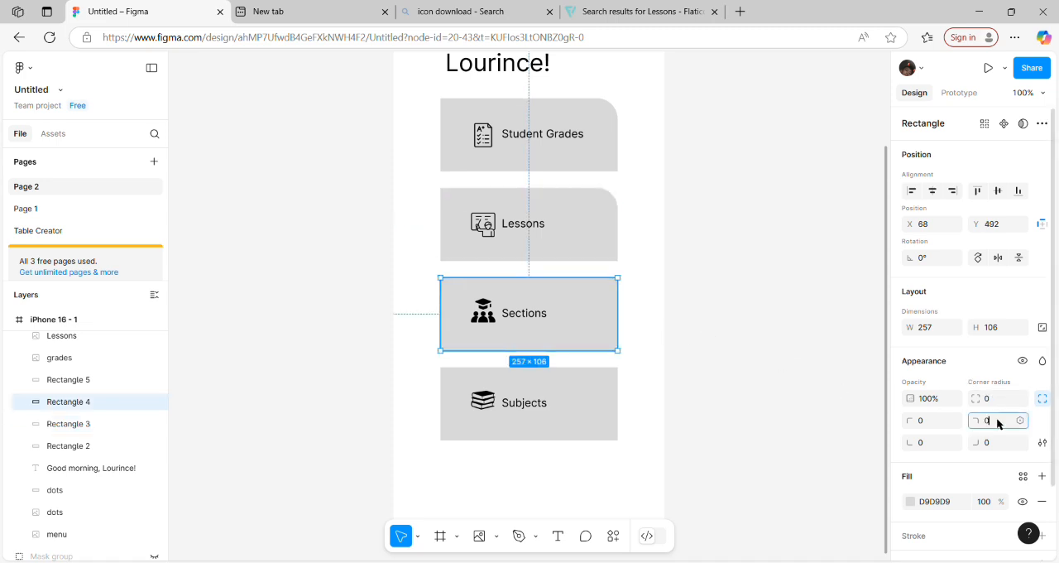
text(30)
key(Return)
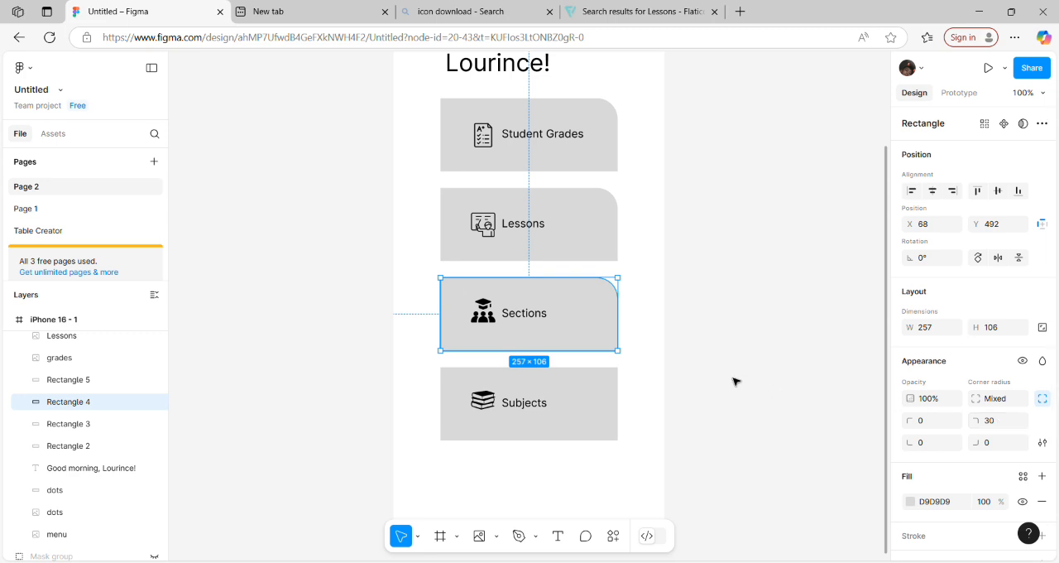
Step: Set the top-right corner radius of the Subjects card's rectangle to 30 and deselect it
click(595, 396)
click(995, 421)
text(30)
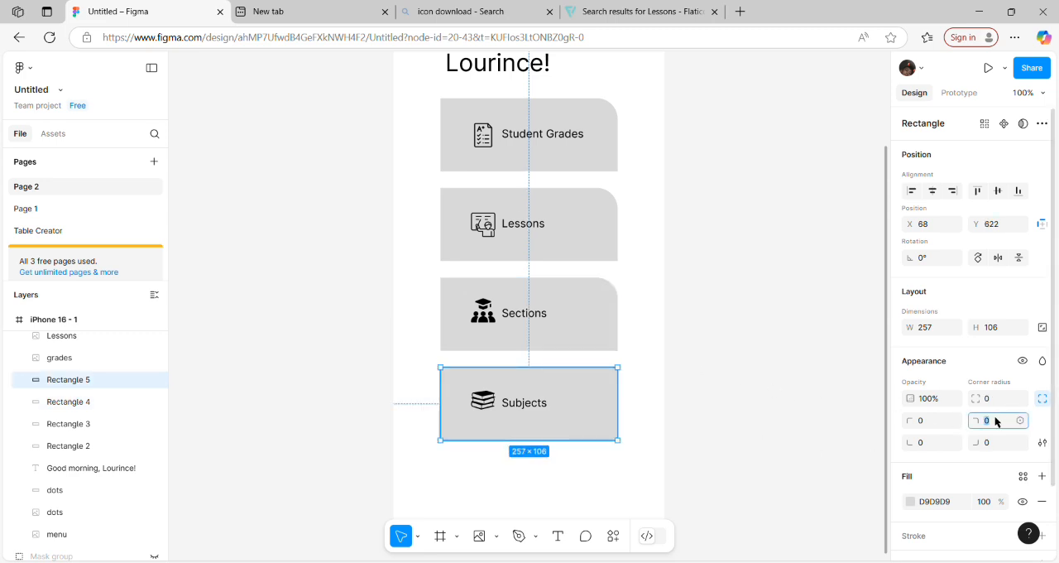
key(Return)
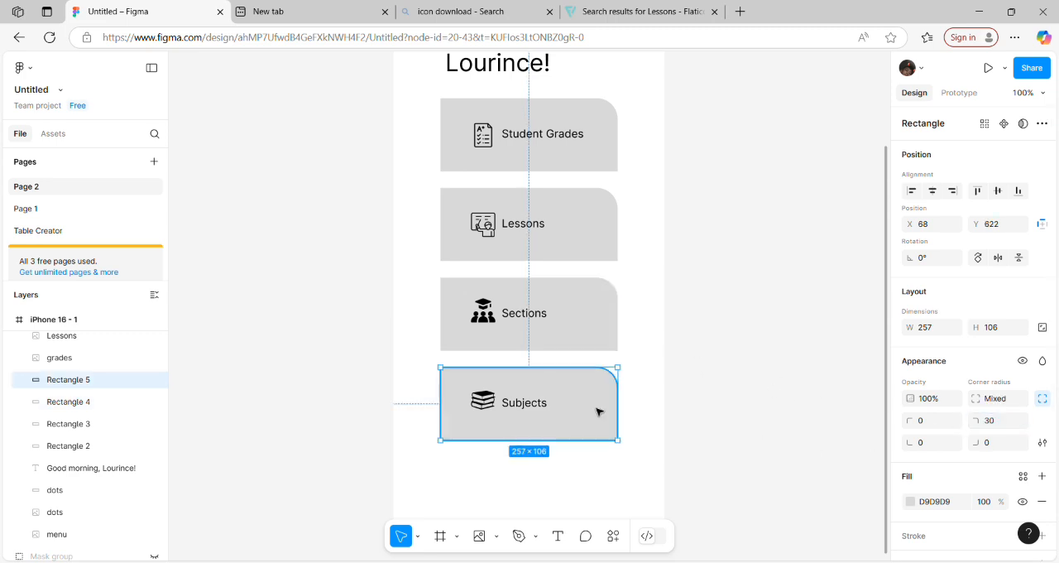
click(808, 407)
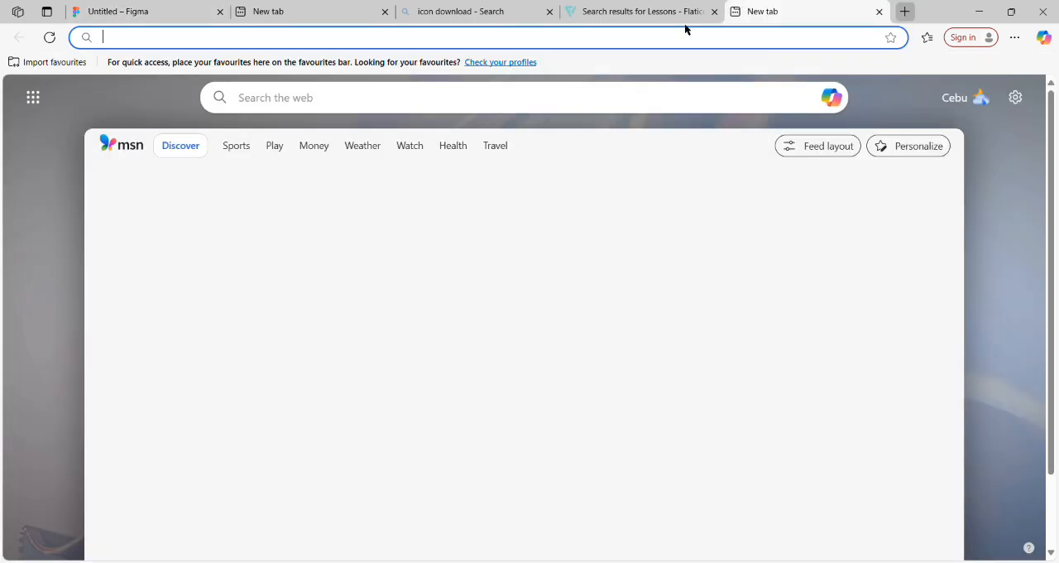
Step: Open ChatGPT in a new browser tab without logging in and begin the message with "Chatgpt,"
click(740, 11)
text(chat)
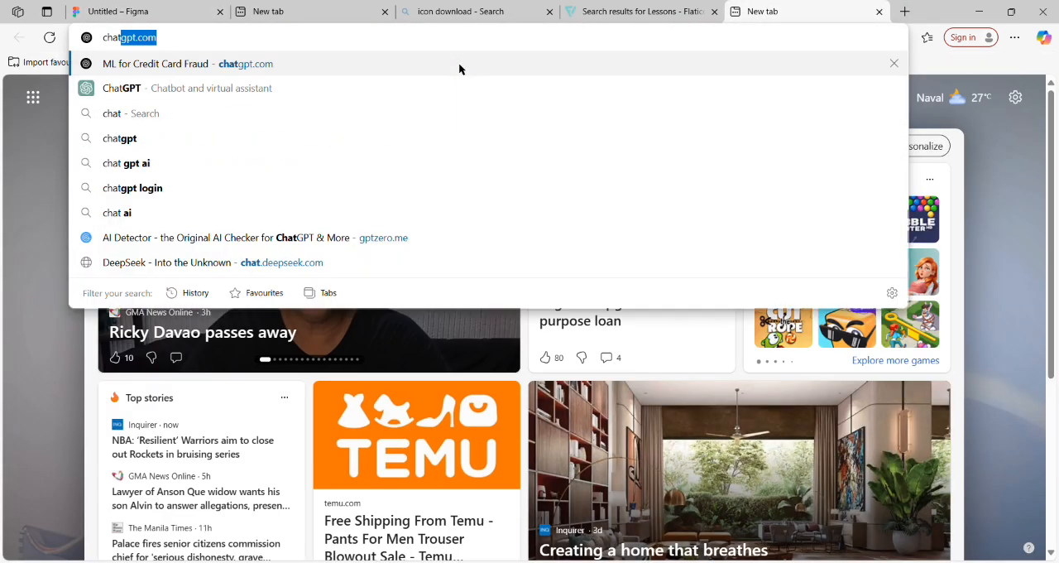
key(Return)
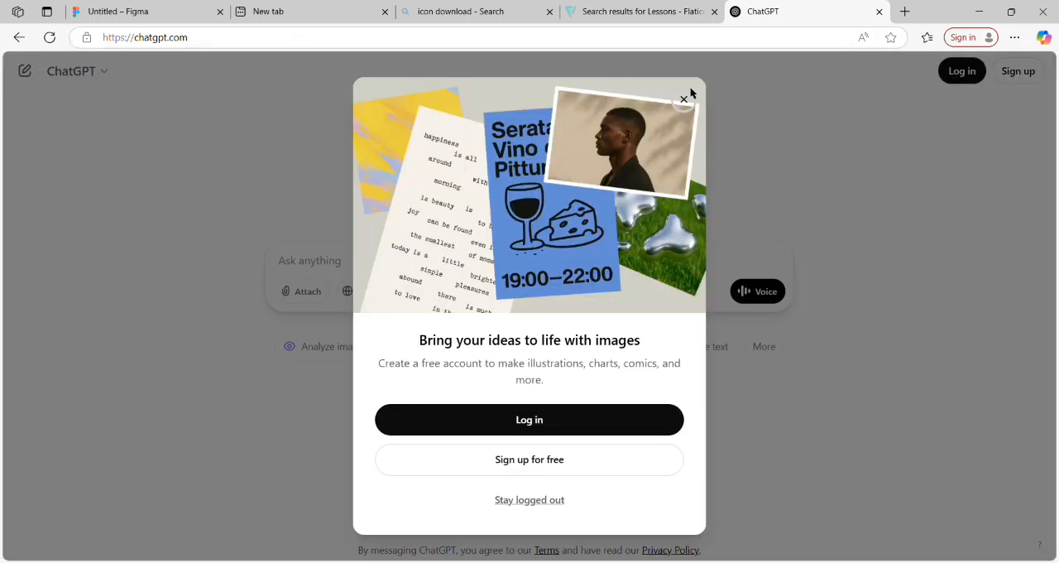
click(684, 99)
text(Cha)
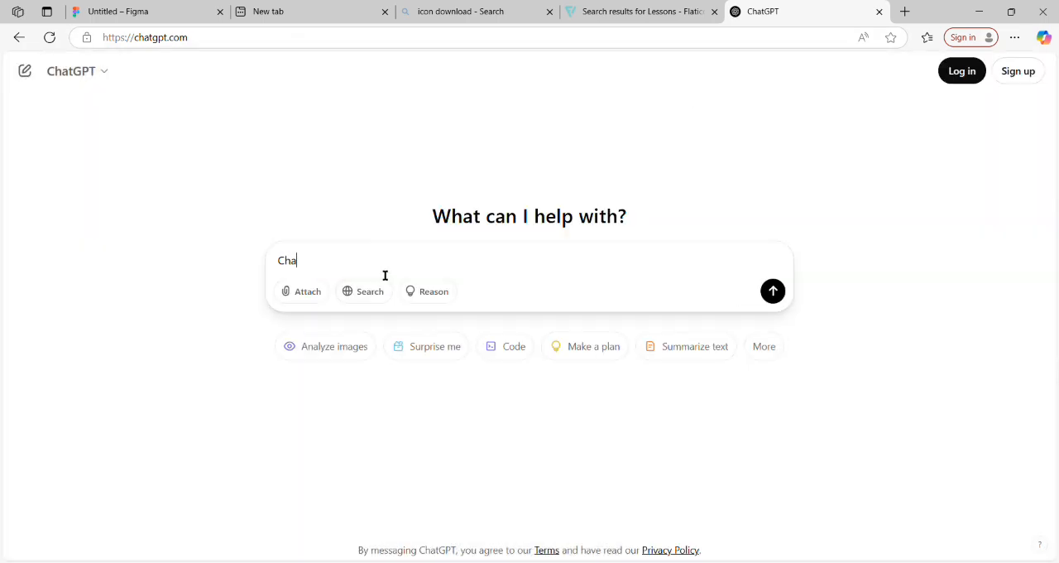
text(tgpt, Suggest colors that i)
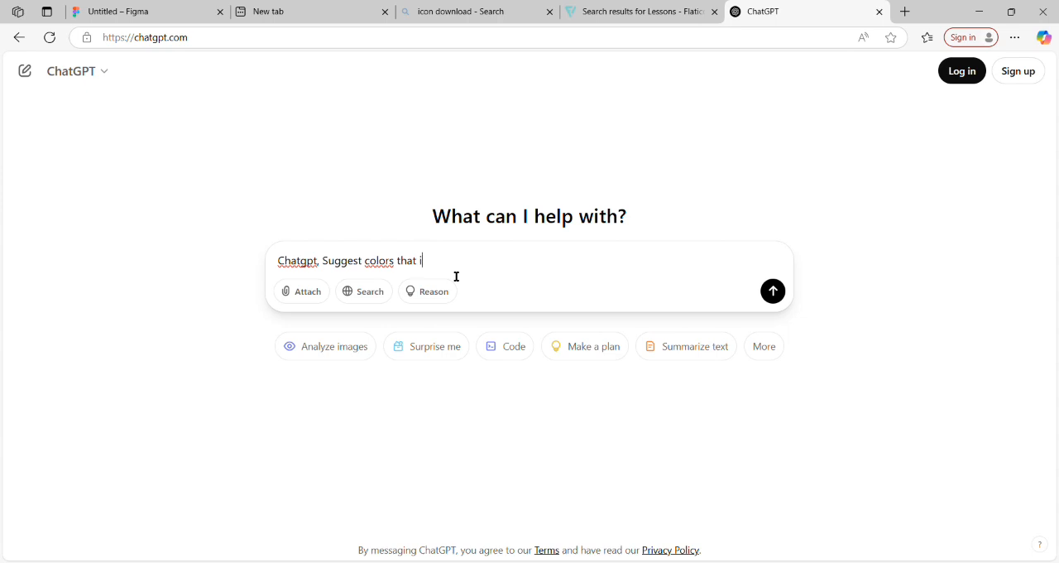
text(s)
key(BackSpace)
text(is)
key(BackSpace)
key(BackSpace)
key(BackSpace)
key(BackSpace)
key(BackSpace)
key(BackSpace)
key(BackSpace)
key(BackSpace)
key(BackSpace)
key(BackSpace)
key(BackSpace)
text(olors that i)
key(BackSpace)
key(BackSpace)
key(BackSpace)
key(BackSpace)
key(BackSpace)
key(BackSpace)
key(BackSpace)
key(BackSpace)
key(BackSpace)
Step: Complete the message as "Chatgpt, give me color codes that i can use in my cards" and send it
key(BackSpace)
key(BackSpace)
key(BackSpace)
key(BackSpace)
key(BackSpace)
key(BackSpace)
key(BackSpace)
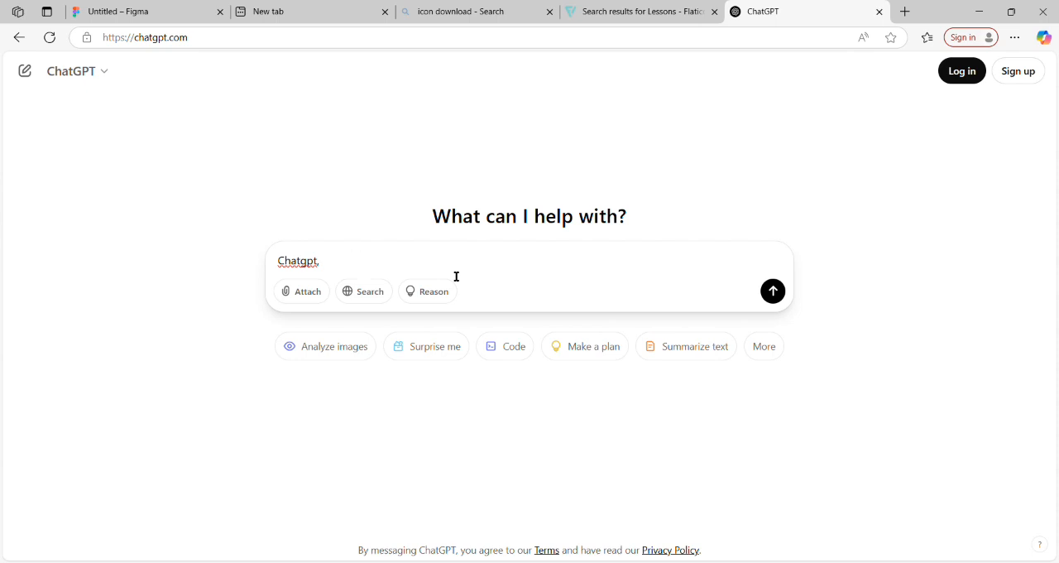
text(g)
key(BackSpace)
text(give me a)
key(BackSpace)
text(color codes)
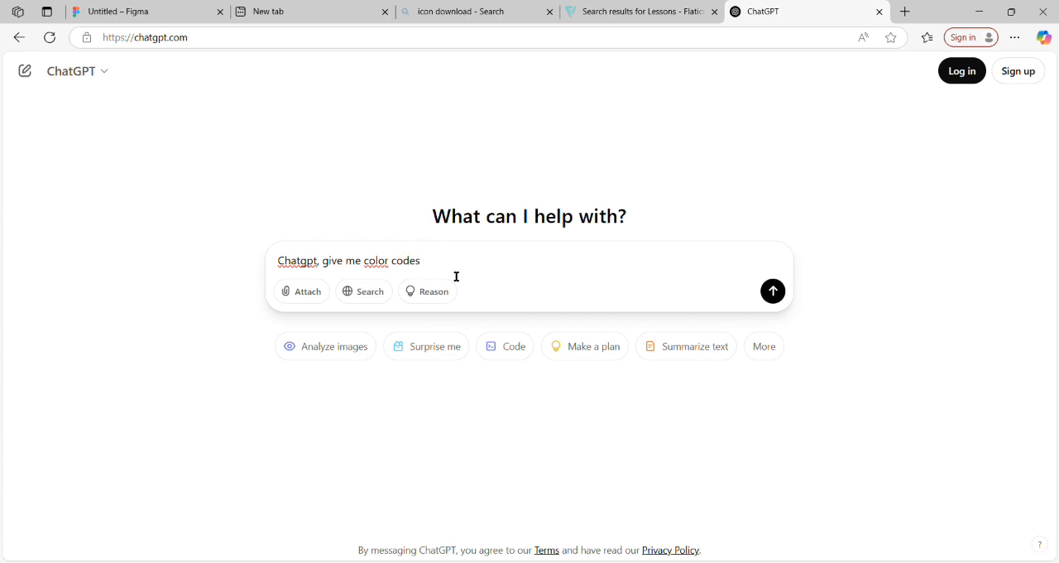
text( that i can use t)
text(in mty)
text(d)
text(ds)
key(Return)
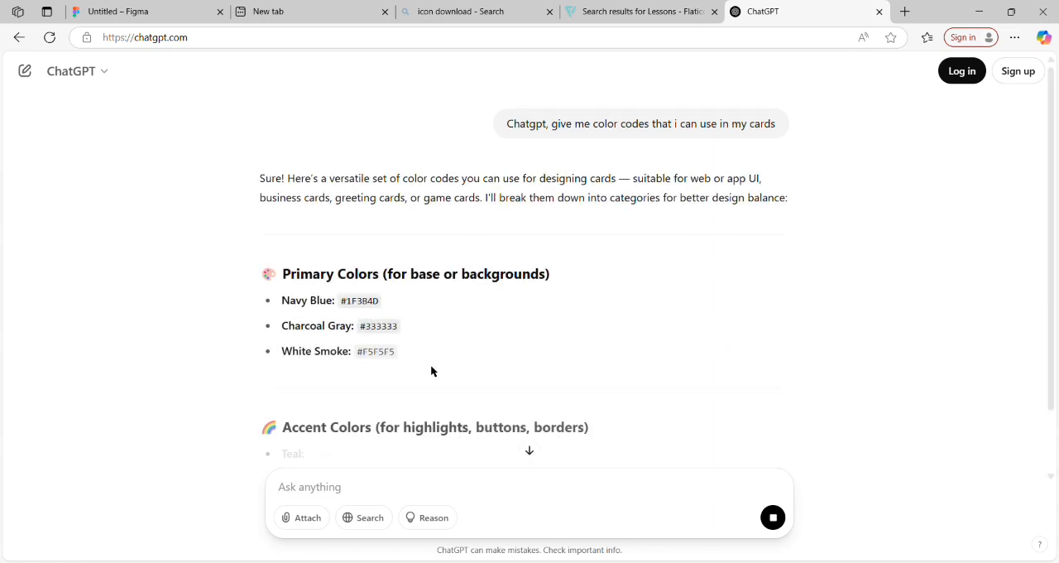
Step: Copy the Teal code 008080 from the ChatGPT reply and apply it in Figma as the Student Grades card's fill
drag(1054, 191, 1038, 300)
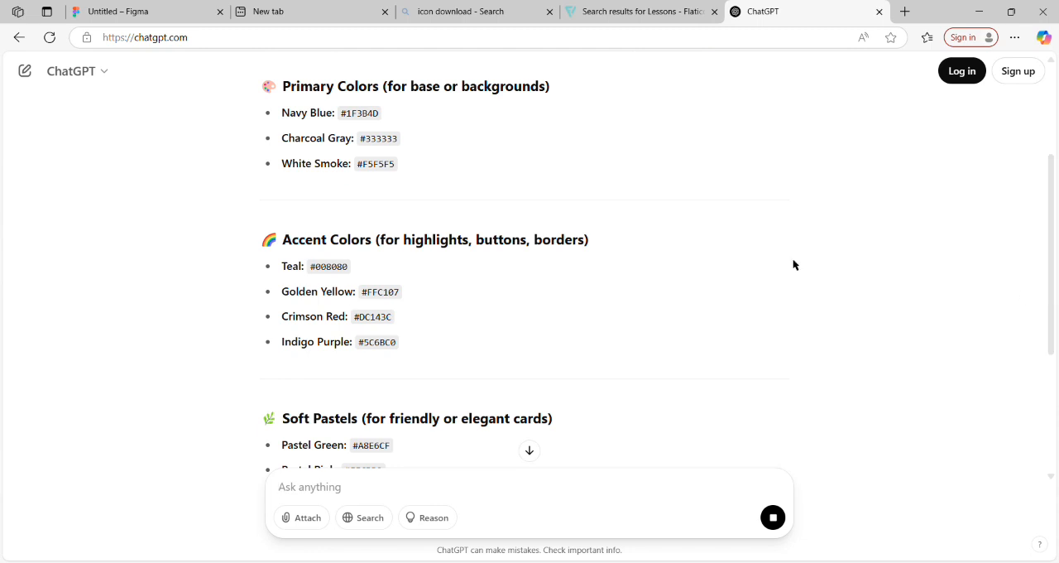
double_click(330, 269)
key(ctrl+c)
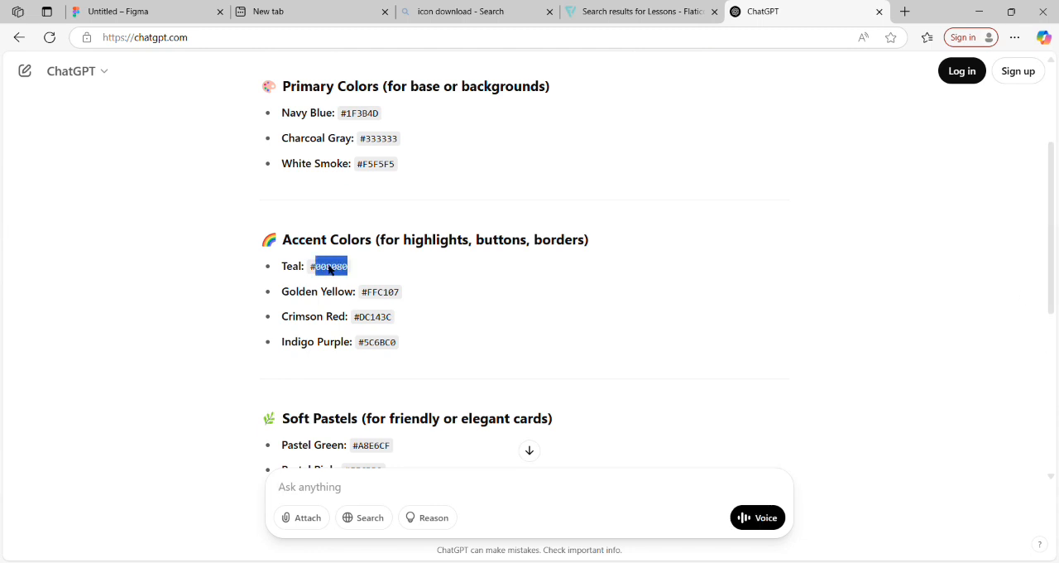
click(130, 12)
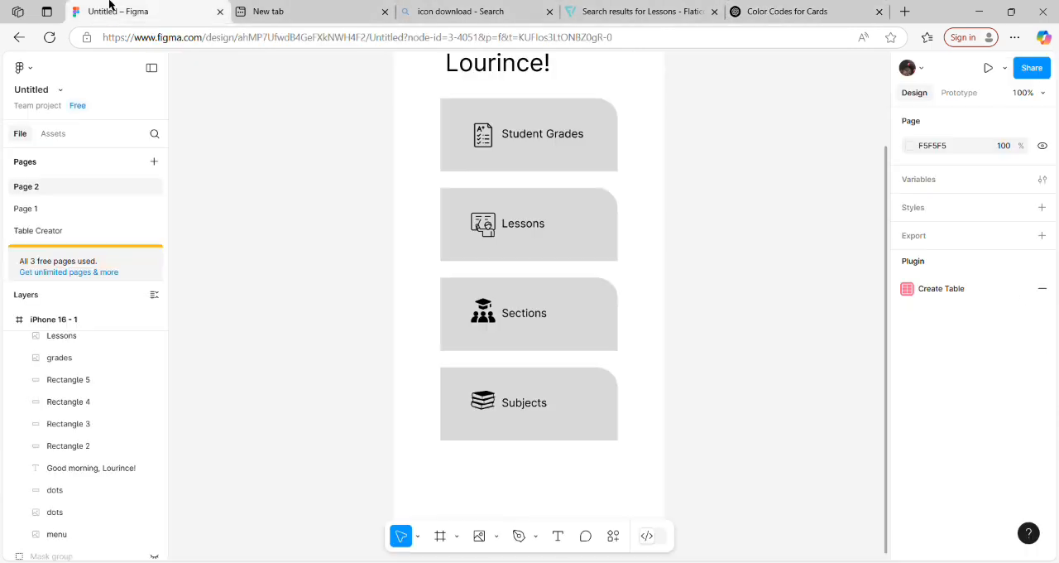
click(609, 160)
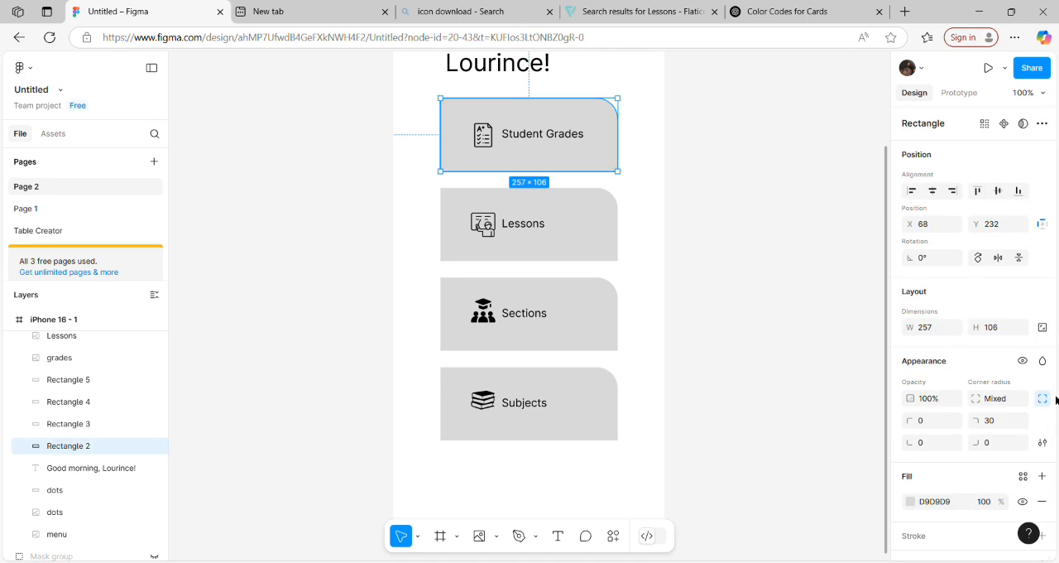
drag(1055, 401, 1051, 503)
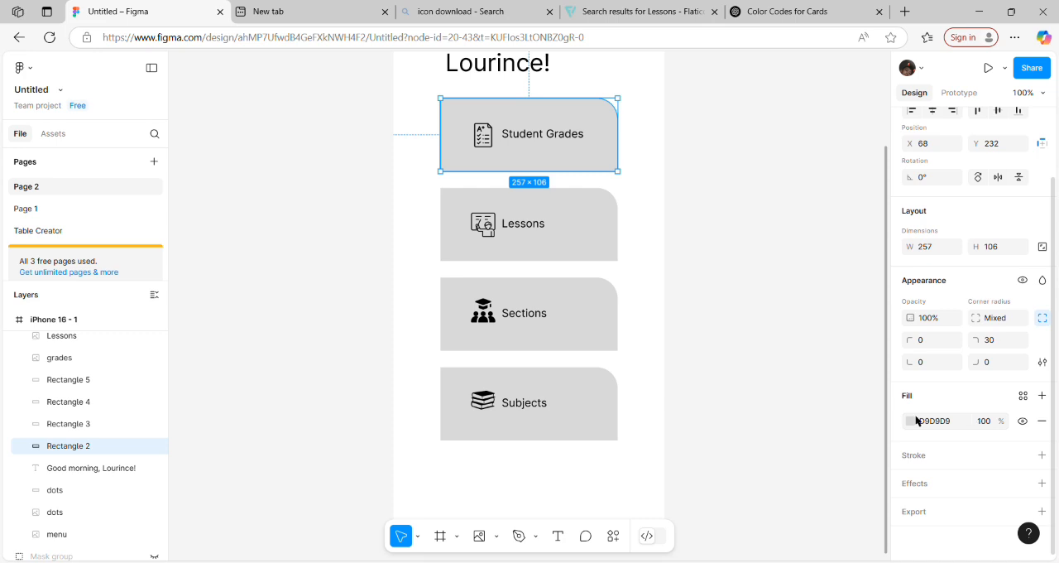
click(941, 423)
key(ctrl+v)
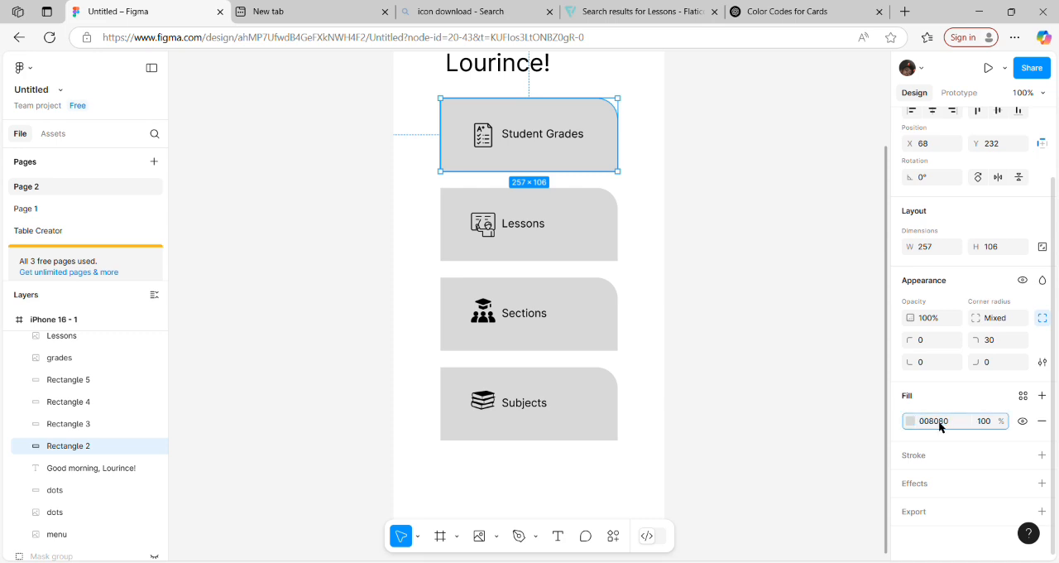
key(Return)
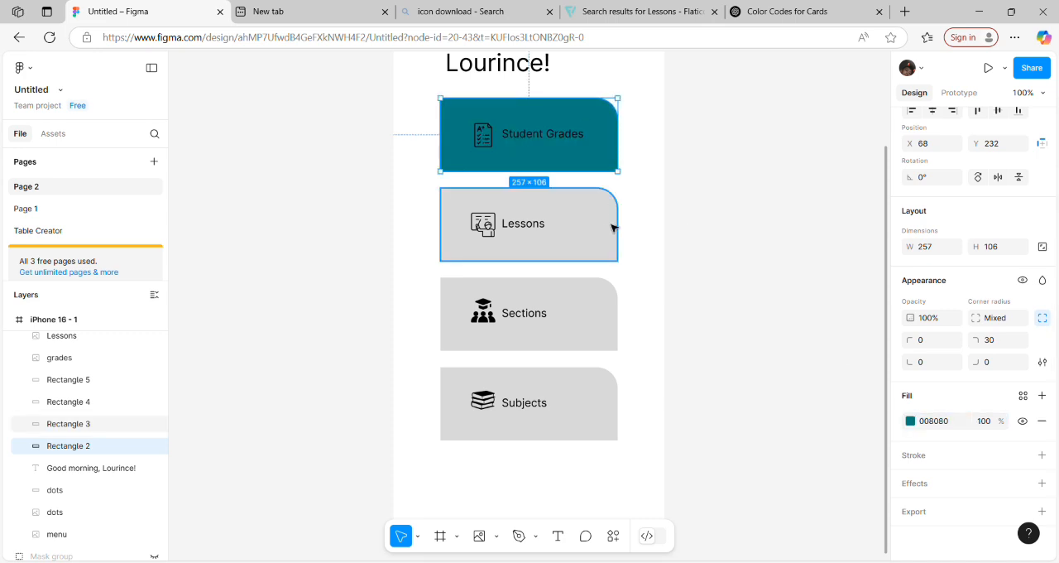
Step: Copy the Golden Yellow code FFC107 from ChatGPT and apply it in Figma as the Lessons card's fill
click(793, 12)
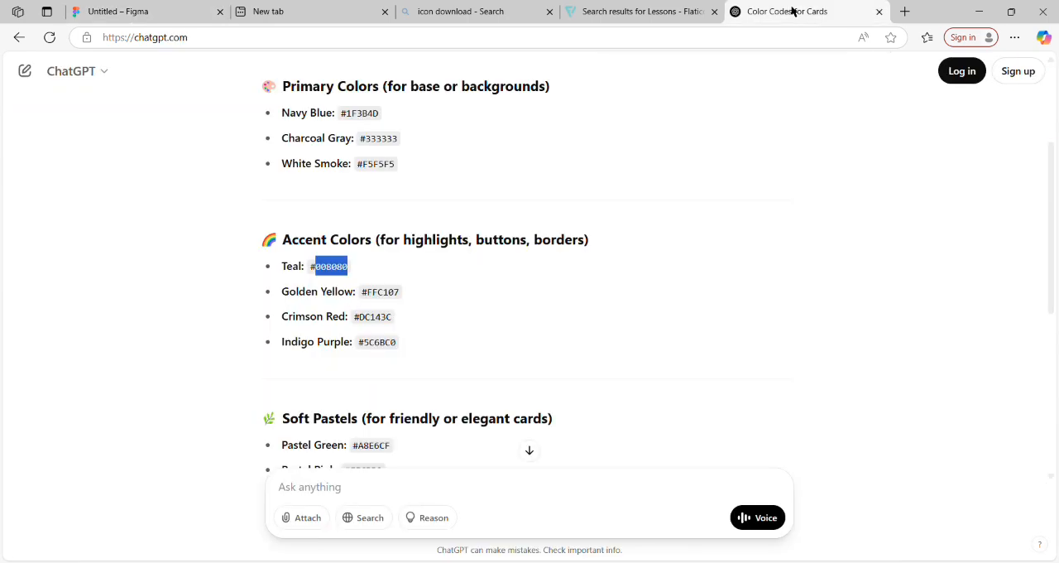
double_click(396, 294)
key(ctrl+c)
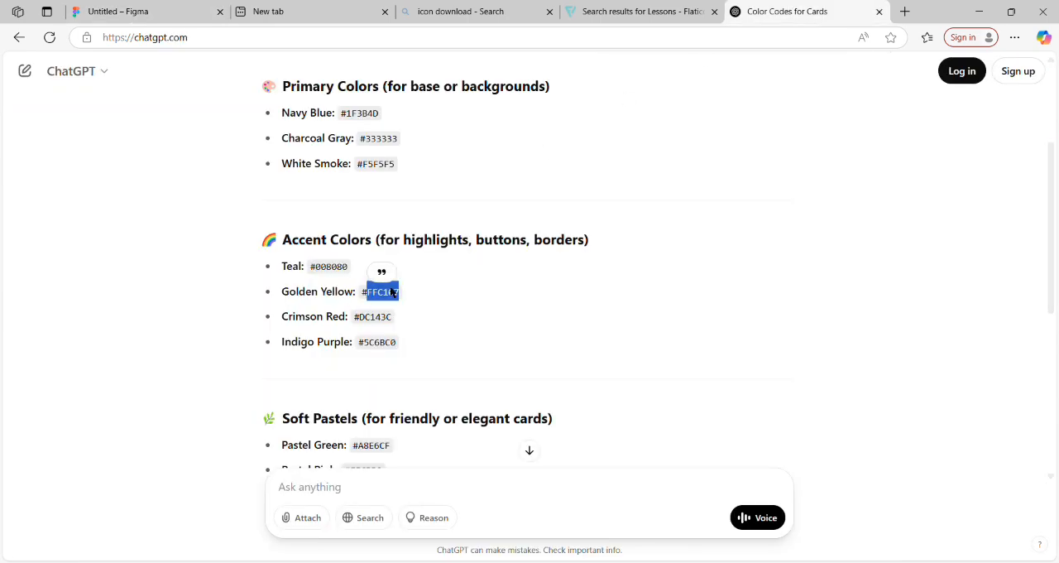
click(192, 9)
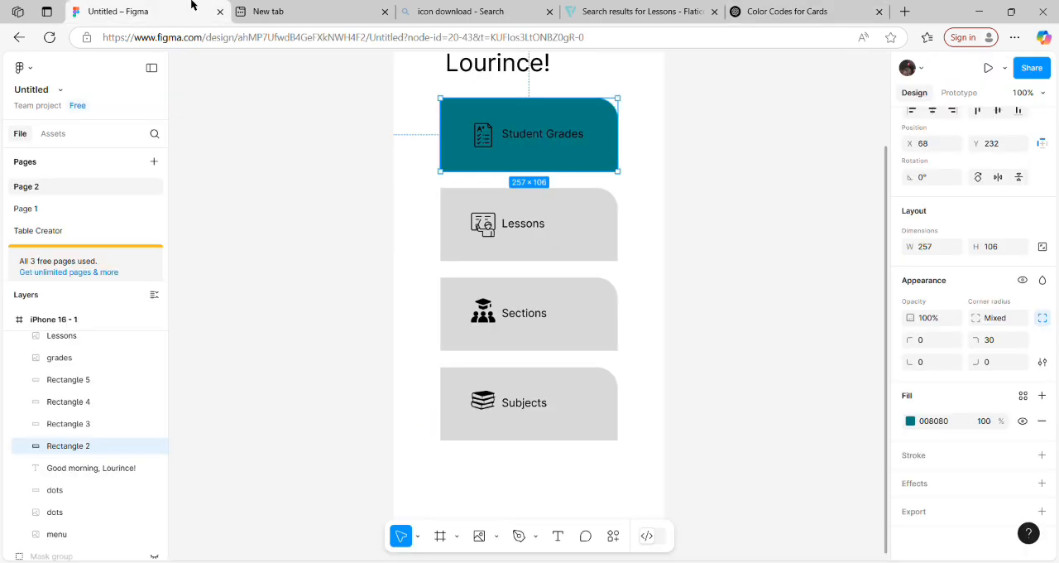
click(593, 242)
click(938, 422)
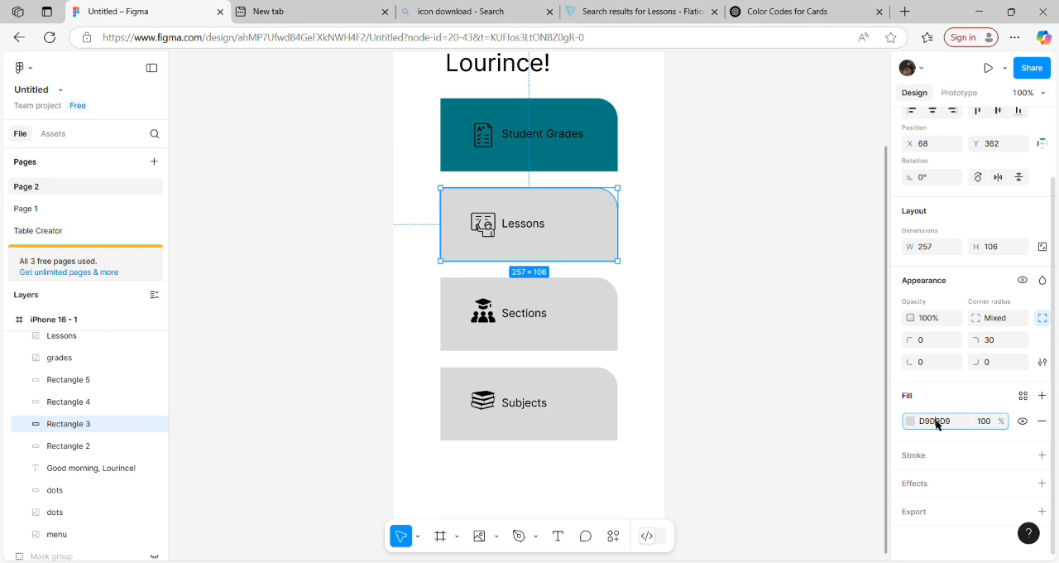
key(ctrl+v)
key(ctrl+z)
key(ctrl+v)
key(Return)
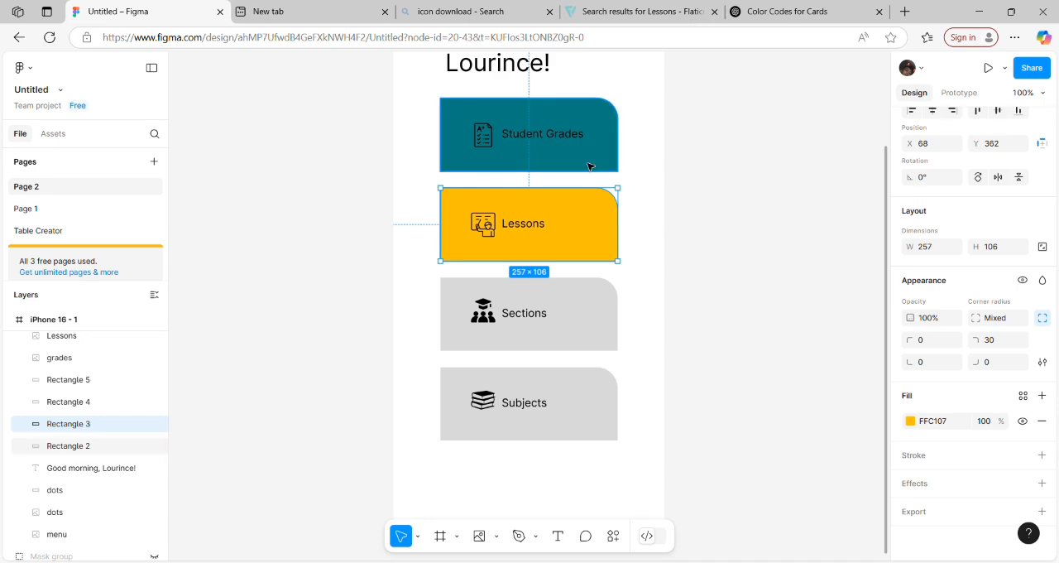
Step: Copy the Crimson Red code DC143C from the ChatGPT reply and return to the Figma design
click(800, 11)
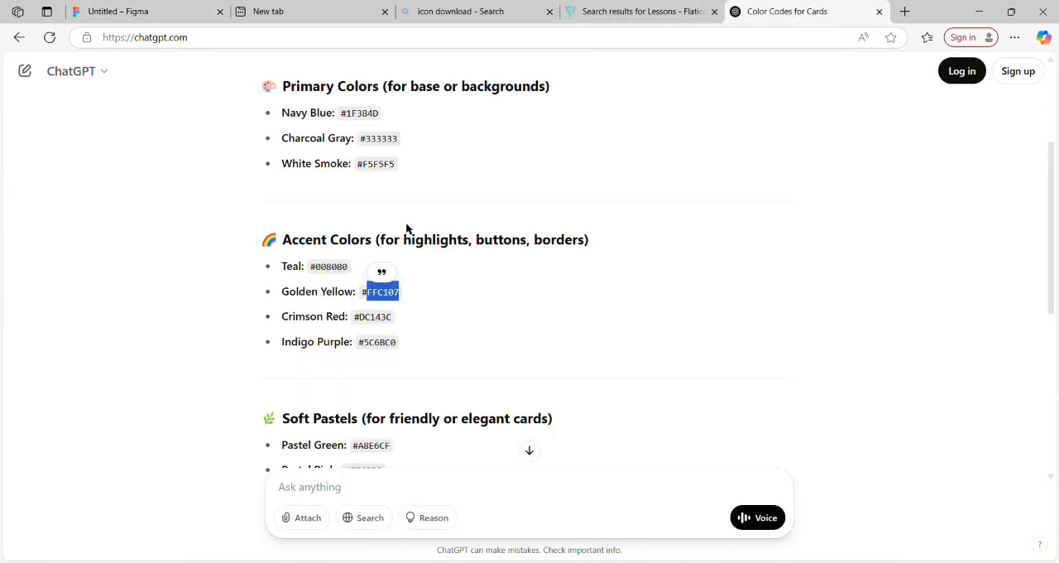
double_click(386, 323)
key(ctrl+c)
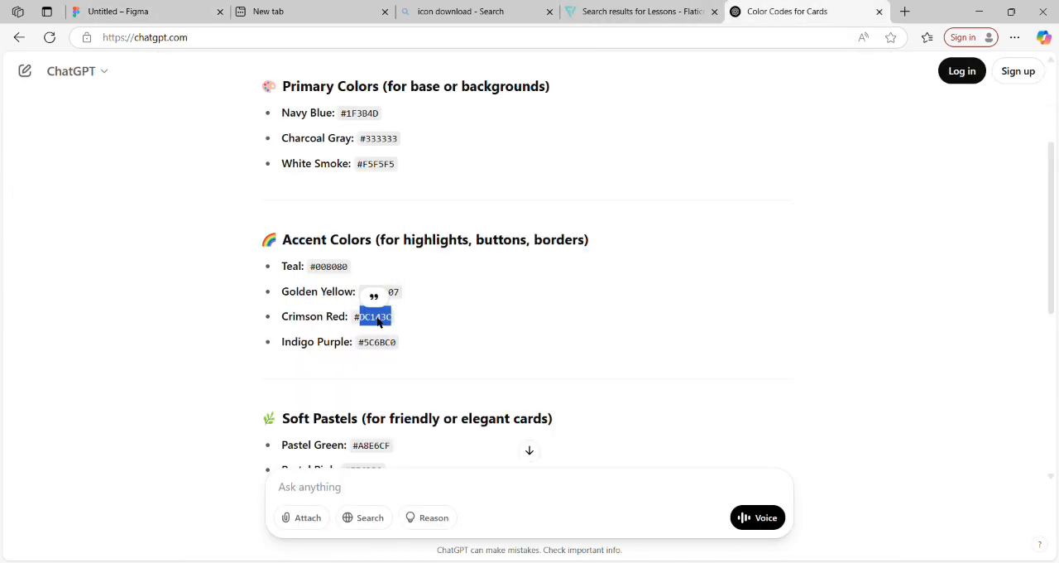
click(143, 11)
double_click(538, 321)
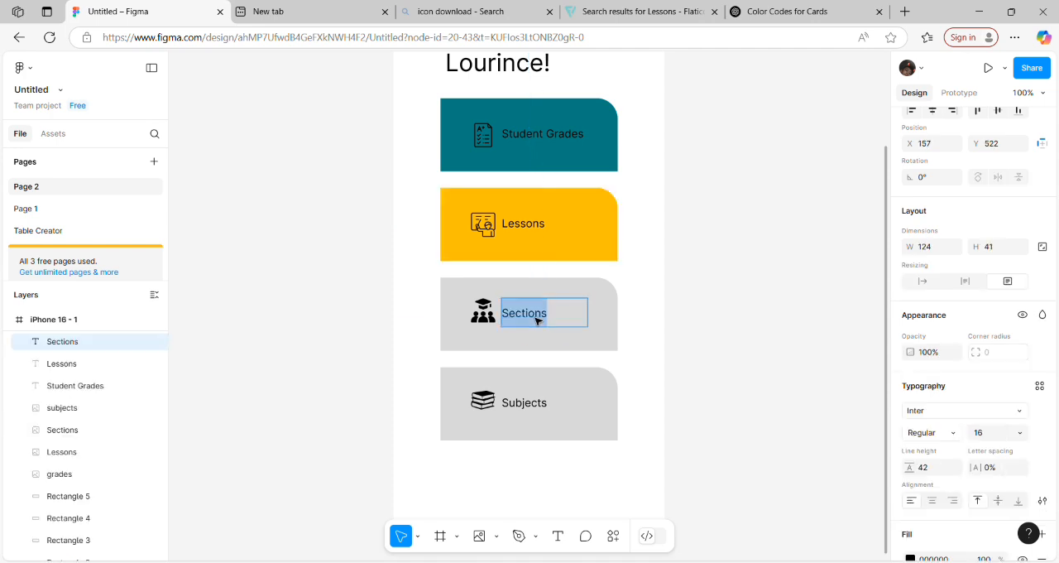
key(ctrl+v)
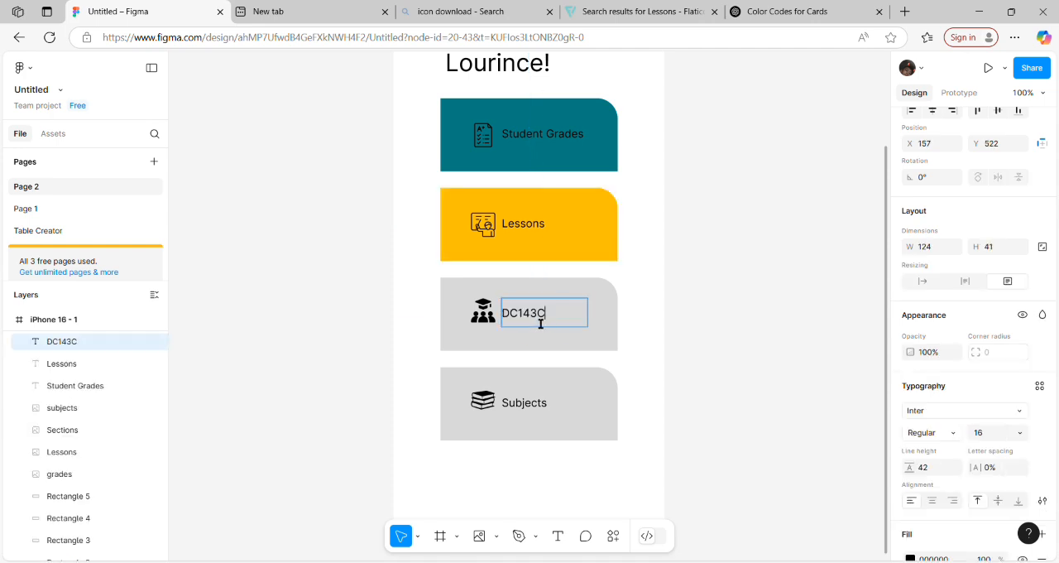
key(ctrl+z)
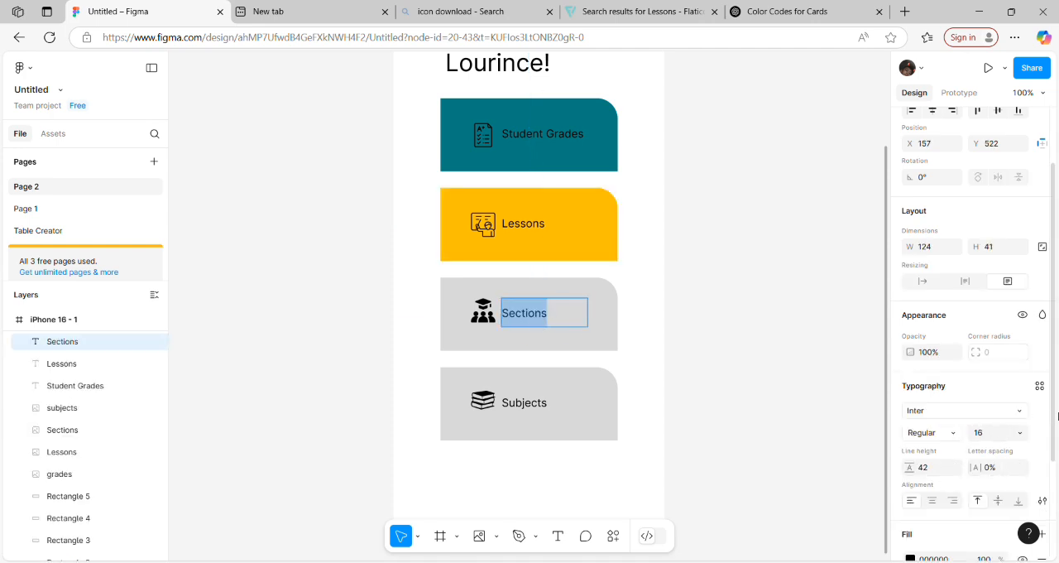
scroll(1052, 422, down, 3)
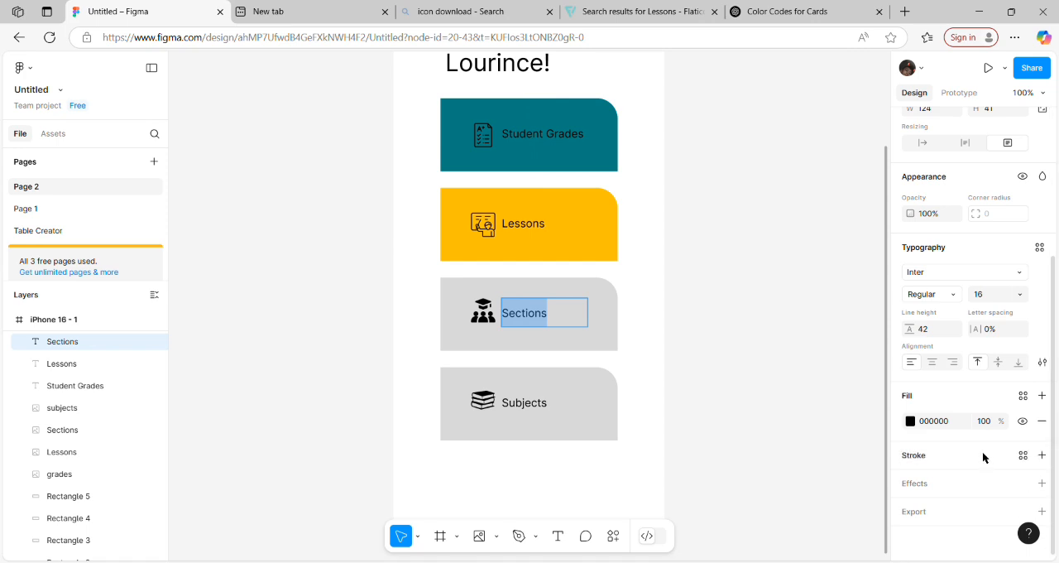
click(934, 421)
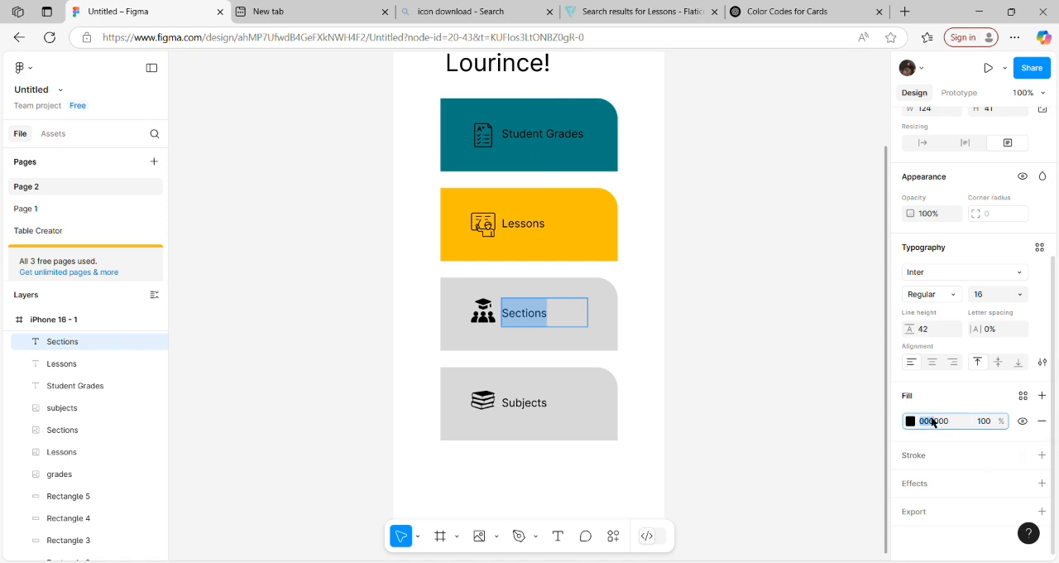
key(Escape)
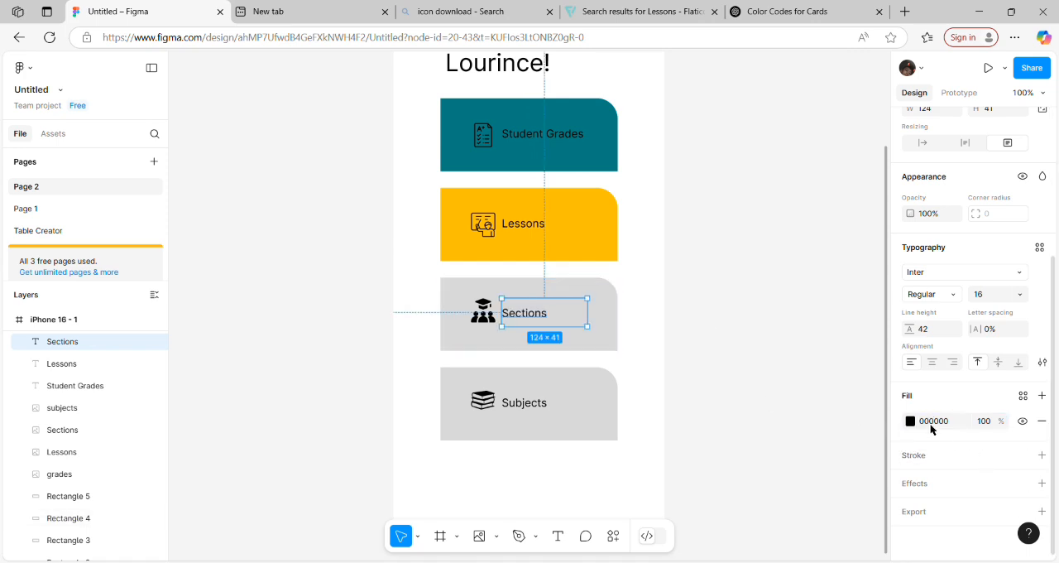
Step: Set the fill color of the Sections card's rectangle to the copied code DC143C
click(612, 341)
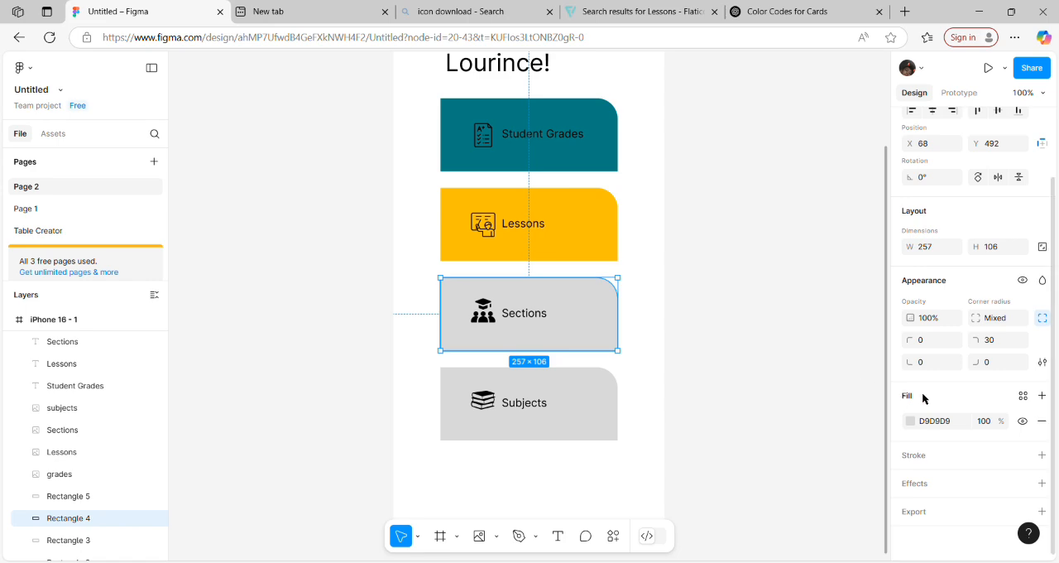
click(934, 419)
key(ctrl+v)
key(ctrl+a)
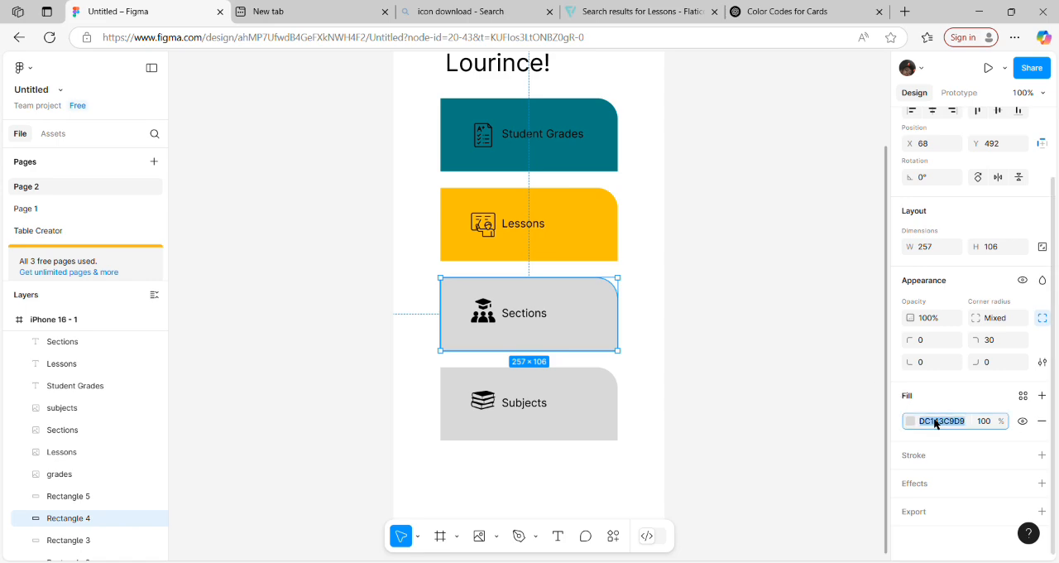
key(ctrl+v)
drag(935, 423, 1058, 212)
key(Return)
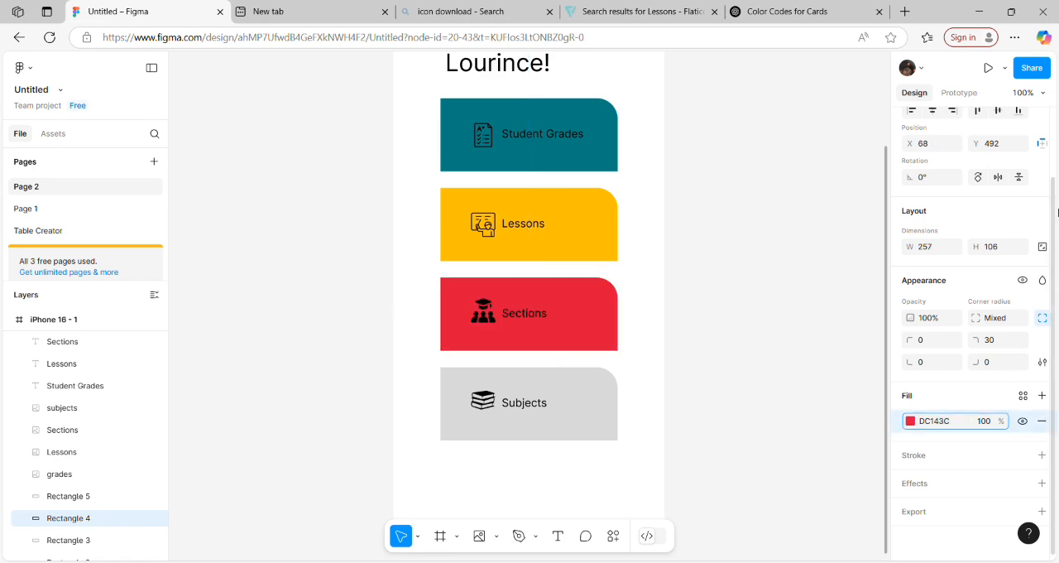
Step: Copy the Indigo Purple code 5C6BC0 from the ChatGPT reply and return to the Figma design
click(795, 11)
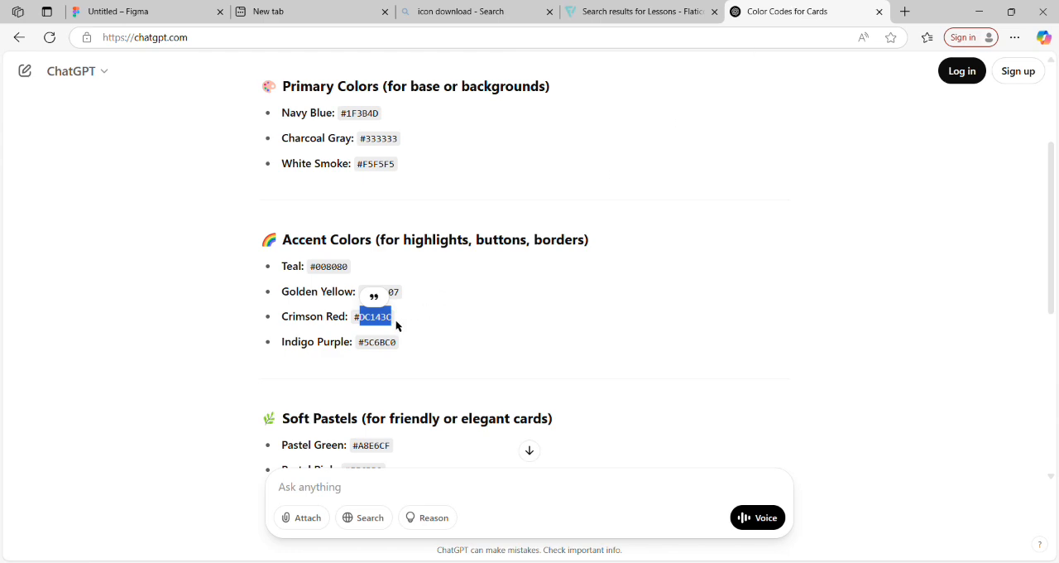
double_click(385, 346)
key(ctrl+c)
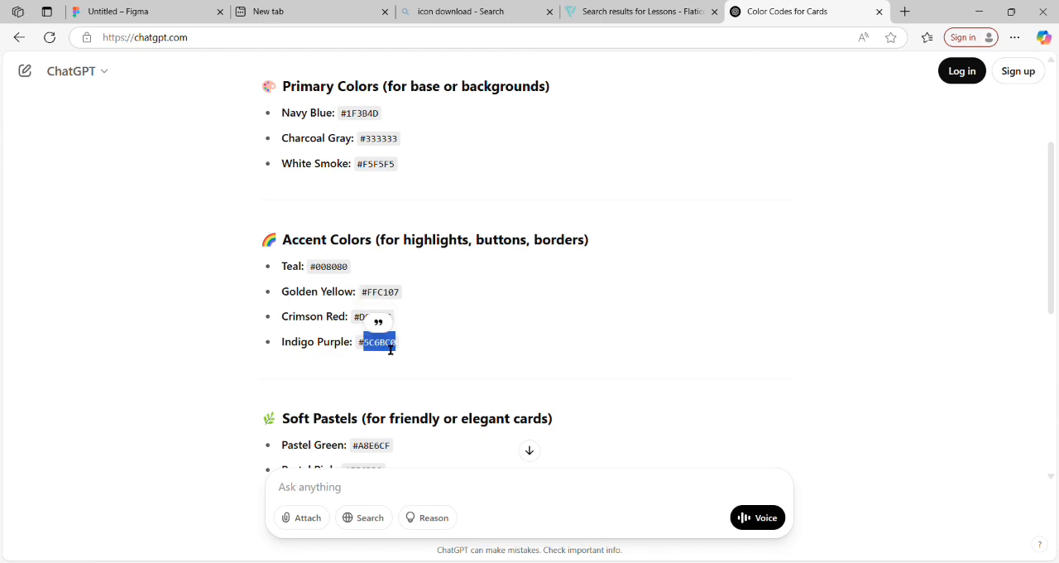
click(176, 17)
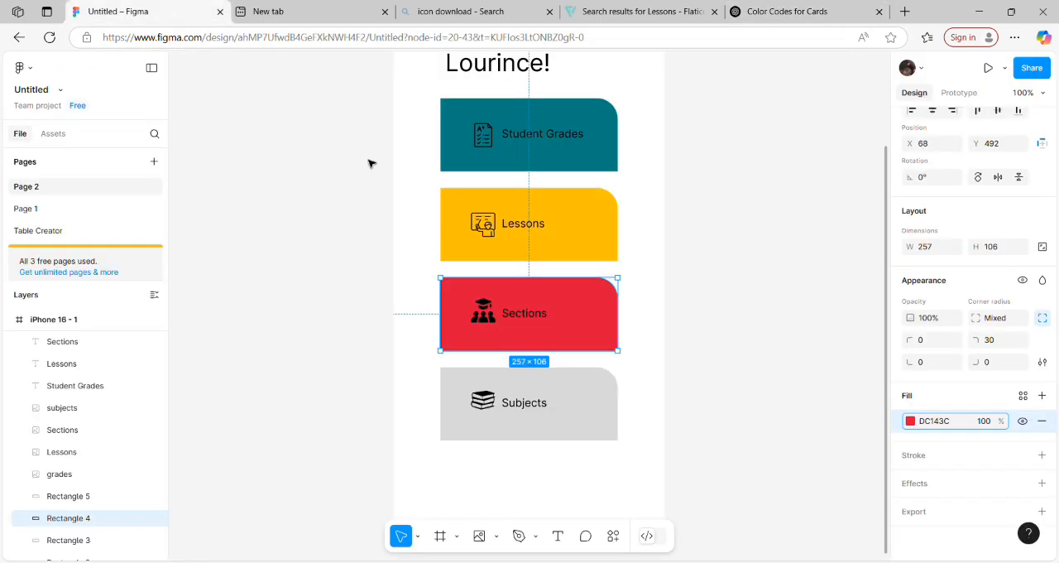
Step: Set the fill color of the Subjects card's rectangle to the copied code 5C6BC0
double_click(535, 405)
key(Escape)
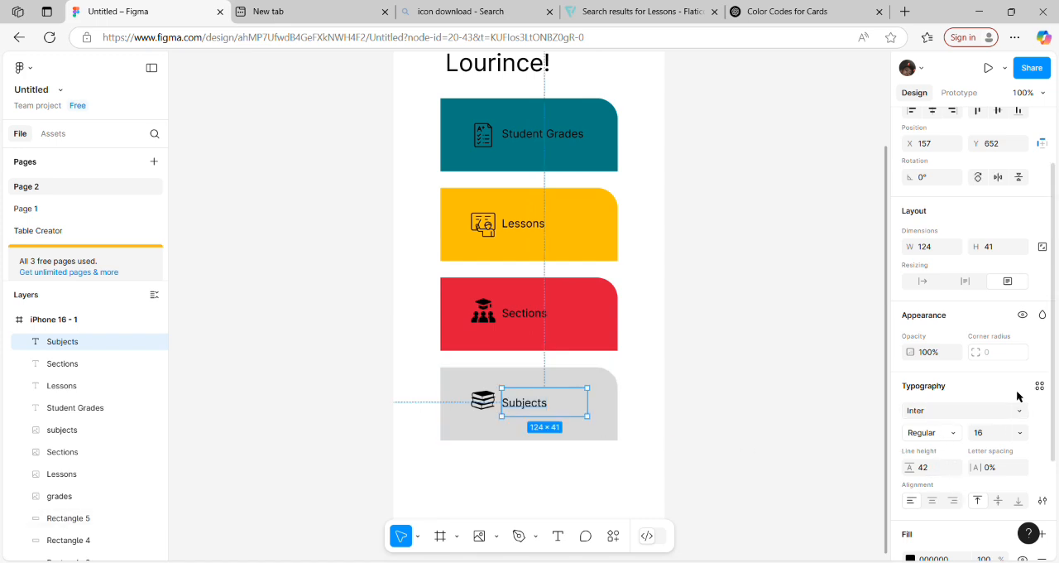
scroll(961, 447, down, 3)
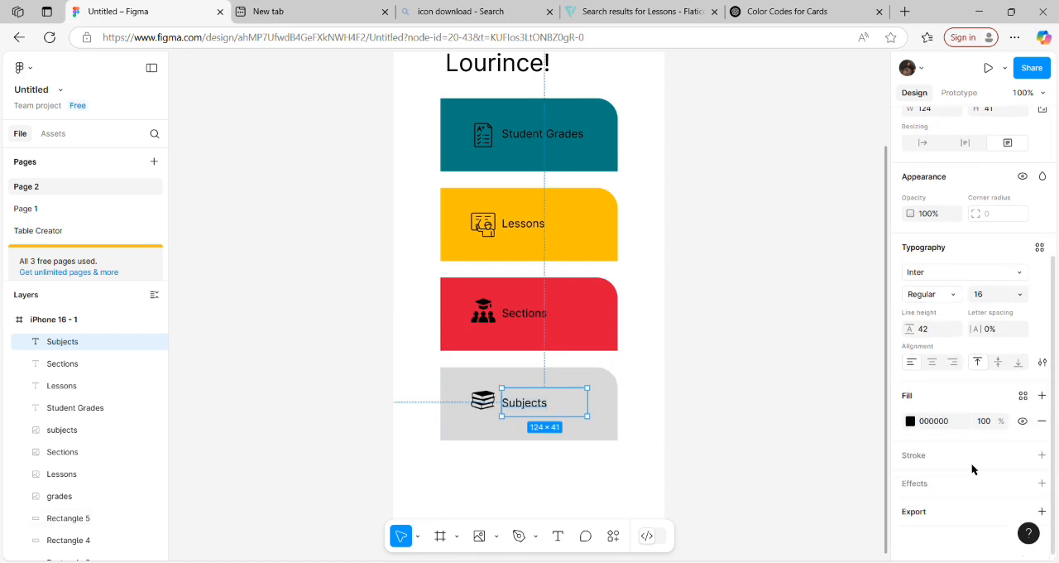
click(934, 421)
click(613, 437)
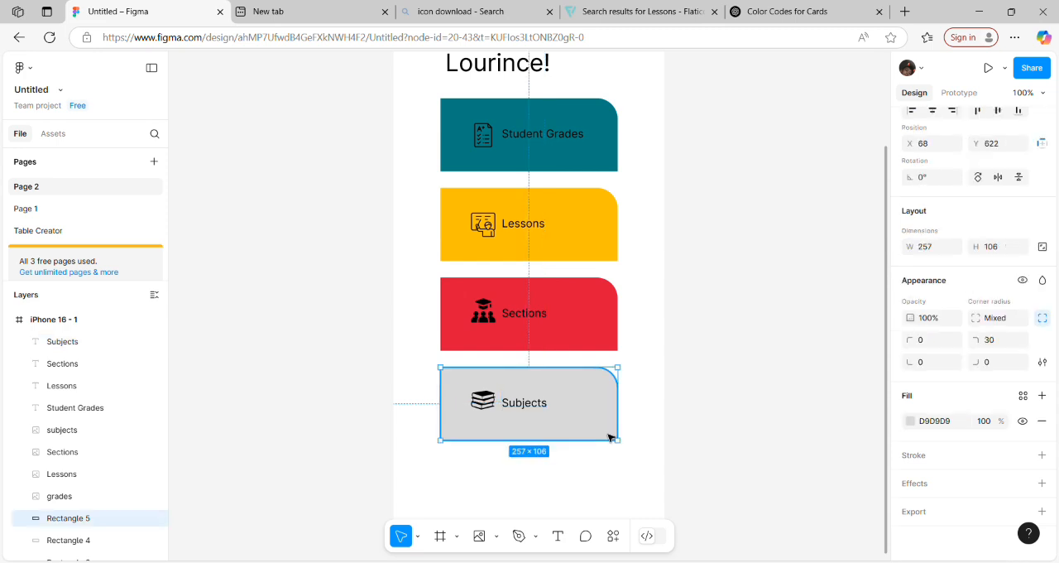
click(947, 422)
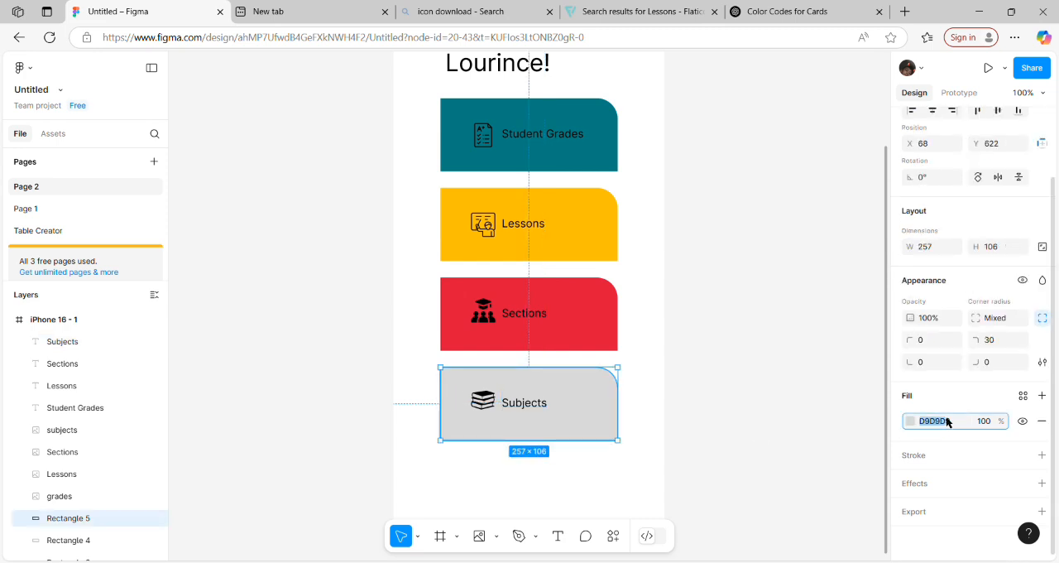
key(ctrl+v)
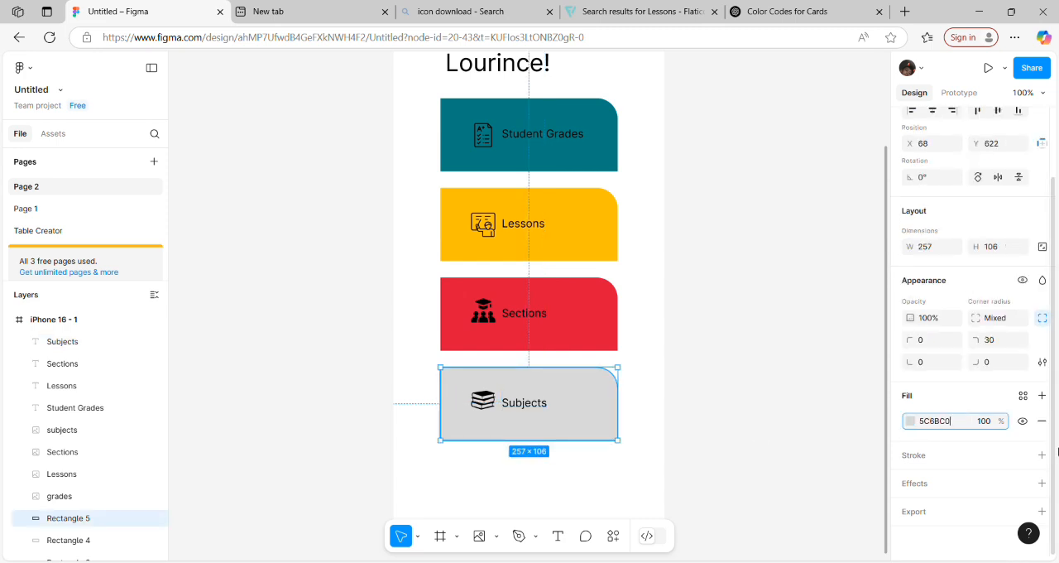
key(Return)
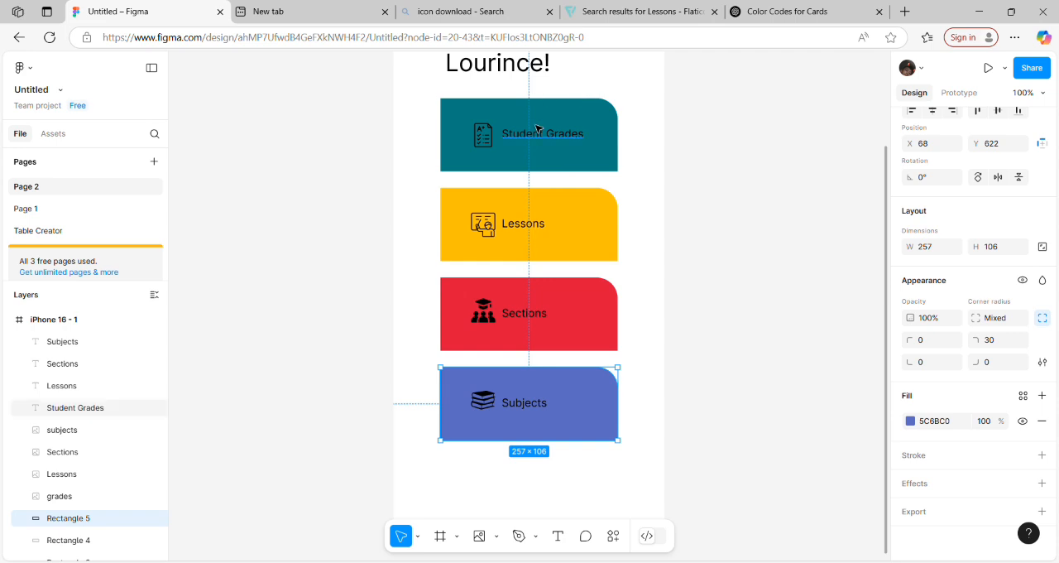
Step: Change the fill color of the Student Grades label text to white (FFFFFF)
click(555, 141)
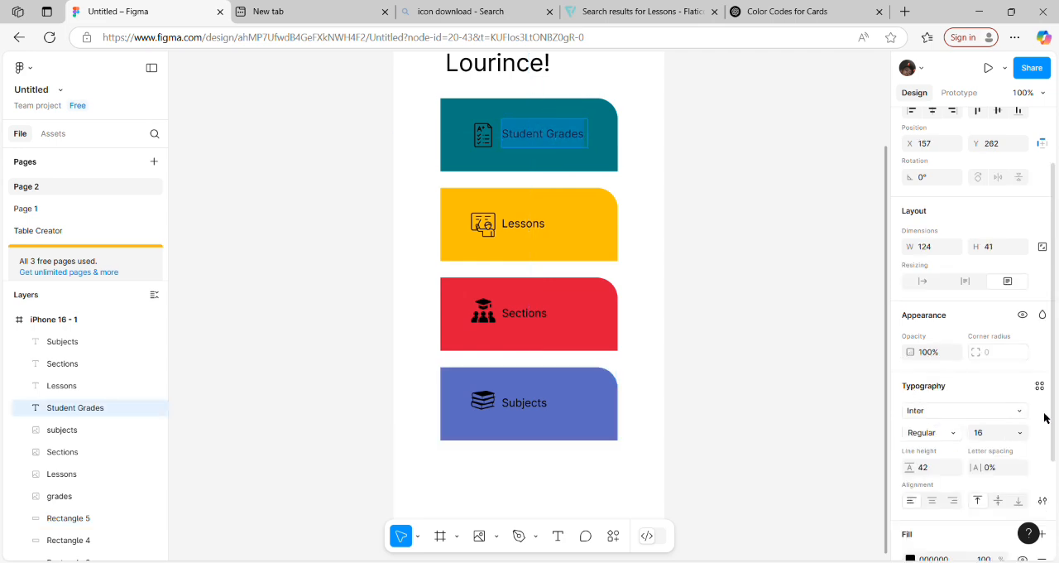
scroll(960, 461, down, 3)
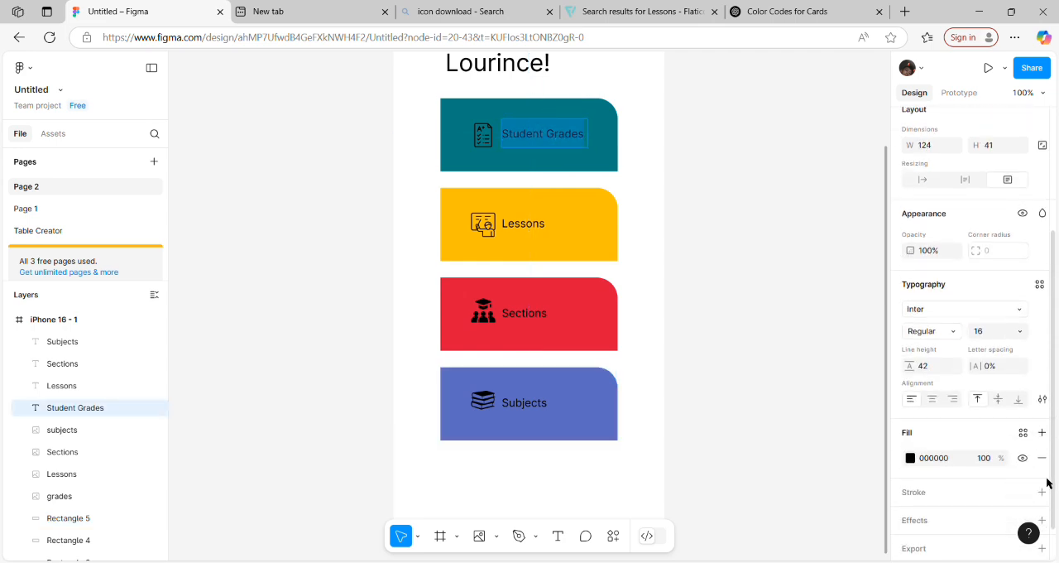
click(926, 446)
double_click(927, 446)
text(white)
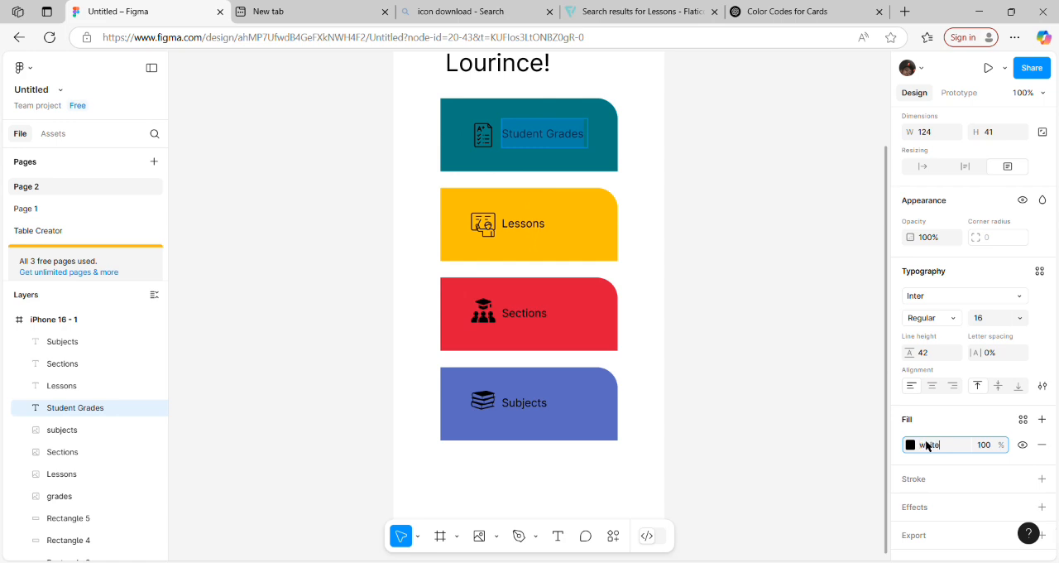
key(Return)
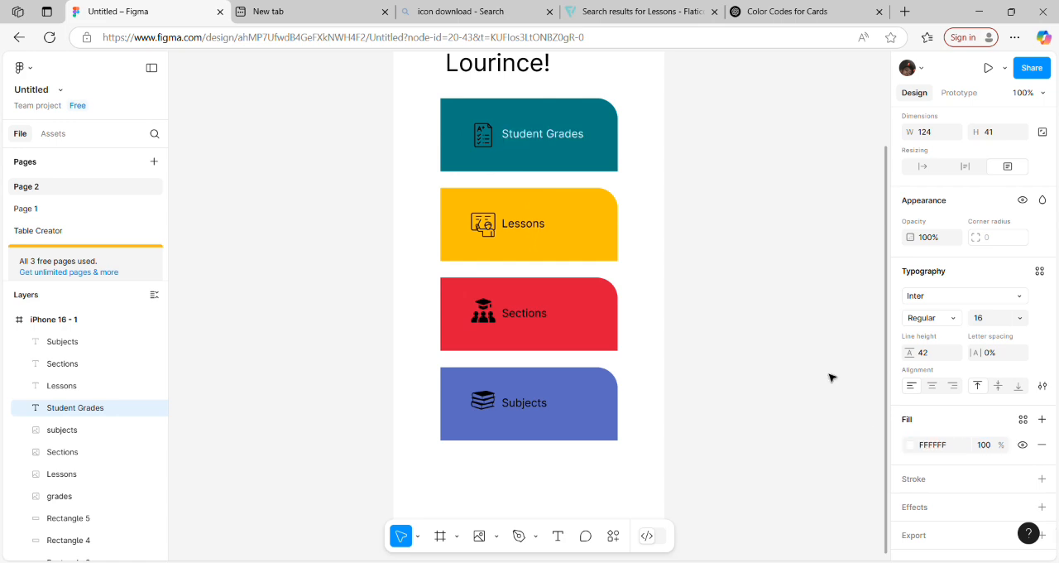
Step: Change the fill color of the Lessons label text on the yellow card to white
click(539, 236)
double_click(537, 229)
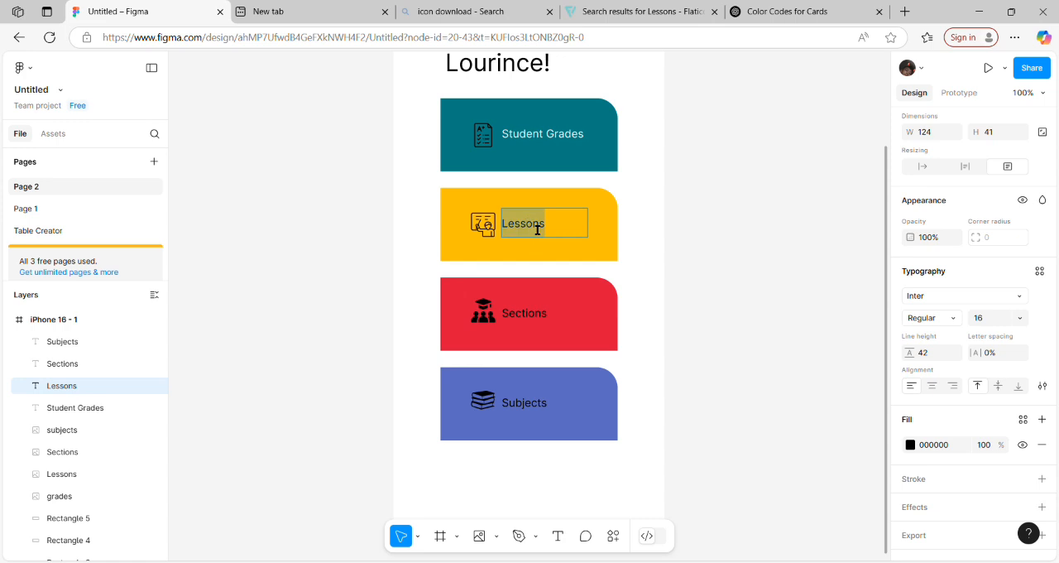
click(940, 447)
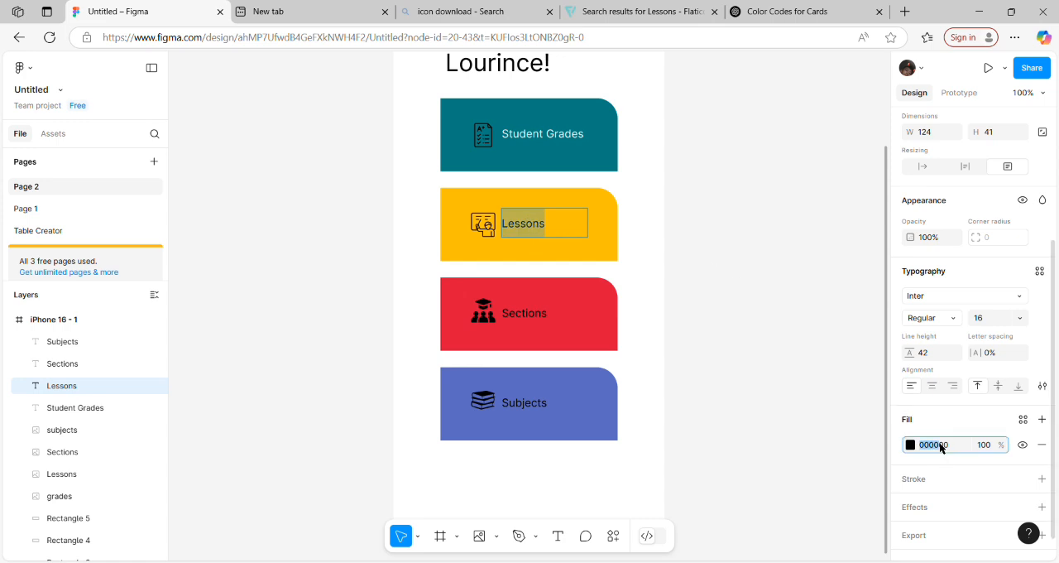
text(white)
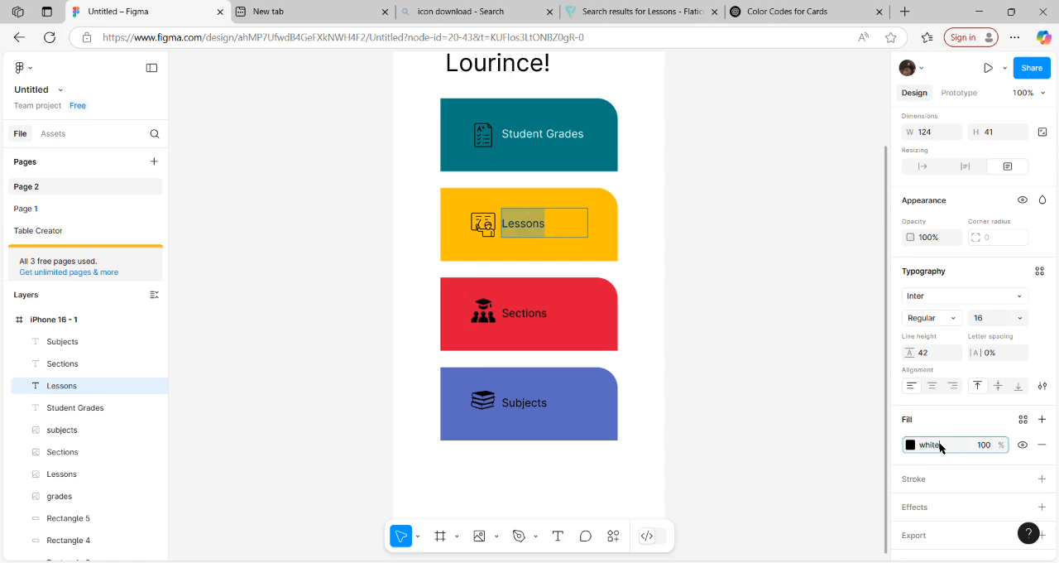
key(Return)
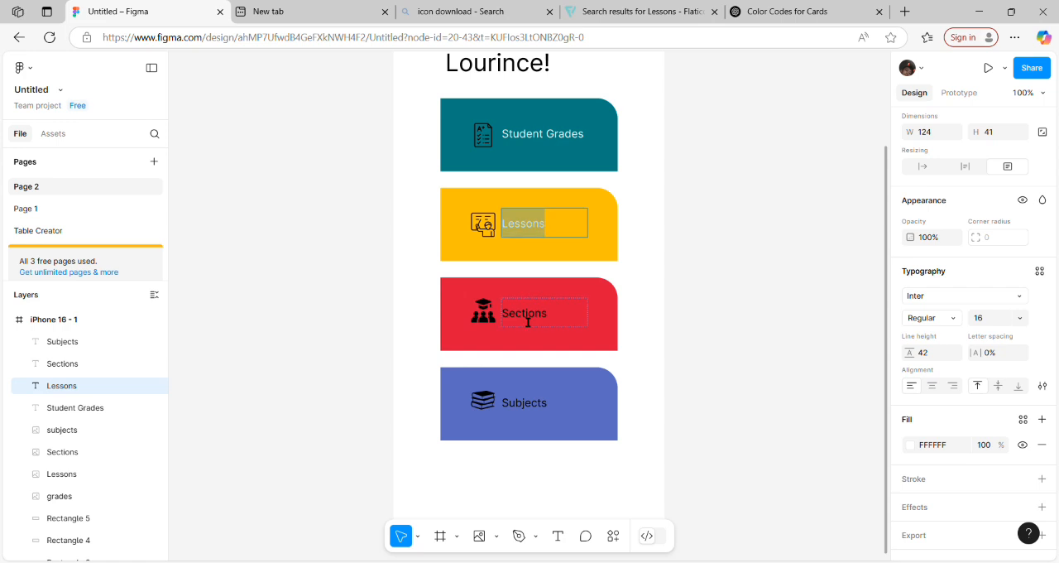
Step: Change the fill color of the Sections label text on the red card to white
double_click(528, 319)
click(949, 445)
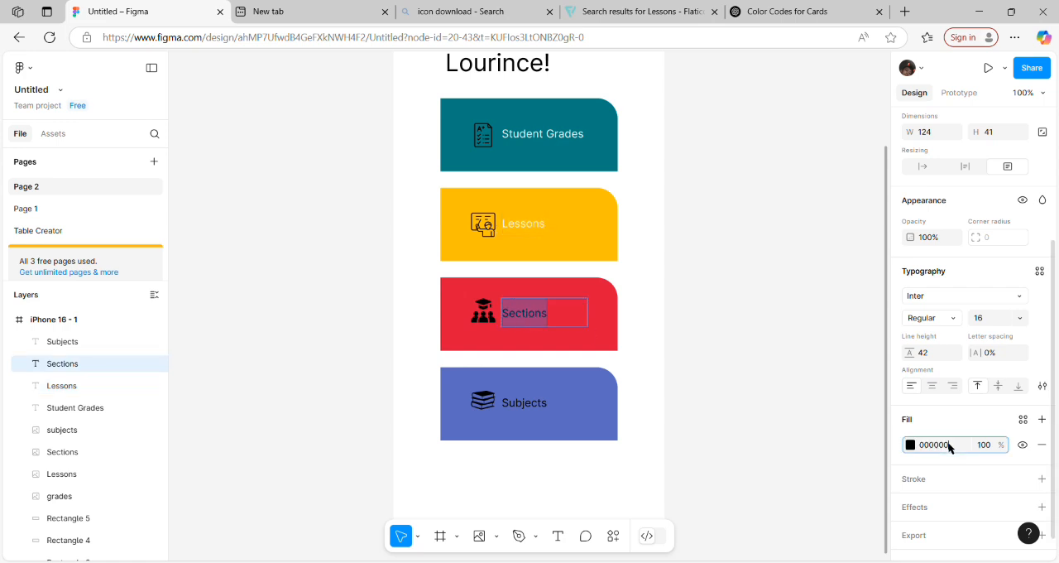
text(white)
key(Return)
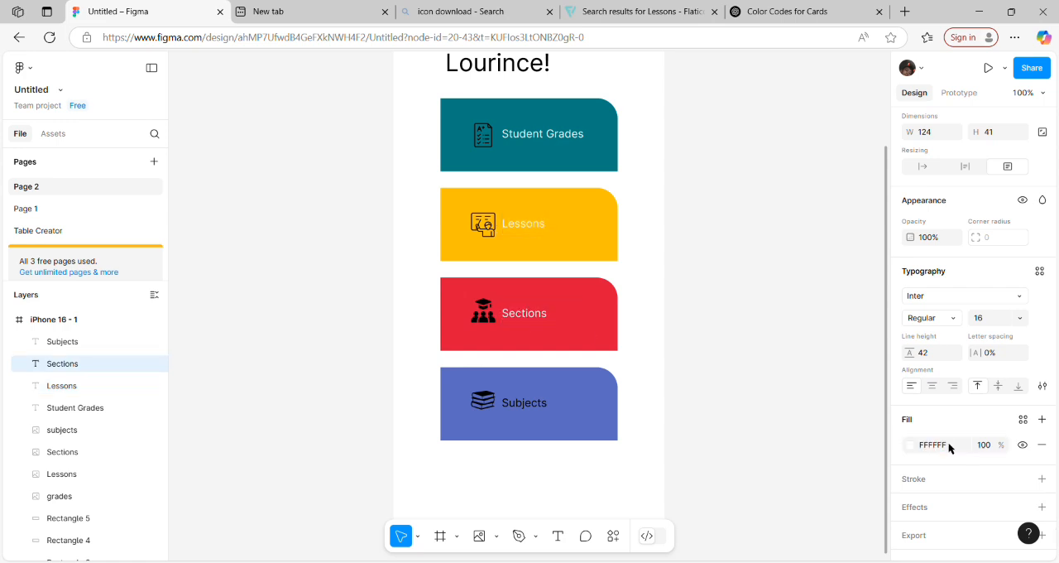
Step: Set the fill color of the Subjects label text on the indigo card to FFFFFF
double_click(546, 414)
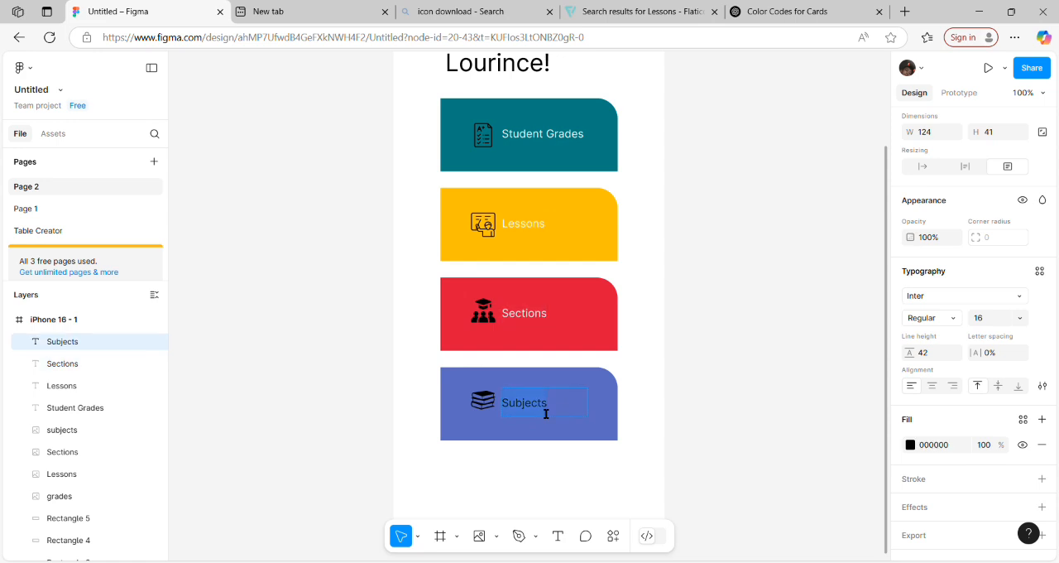
click(942, 454)
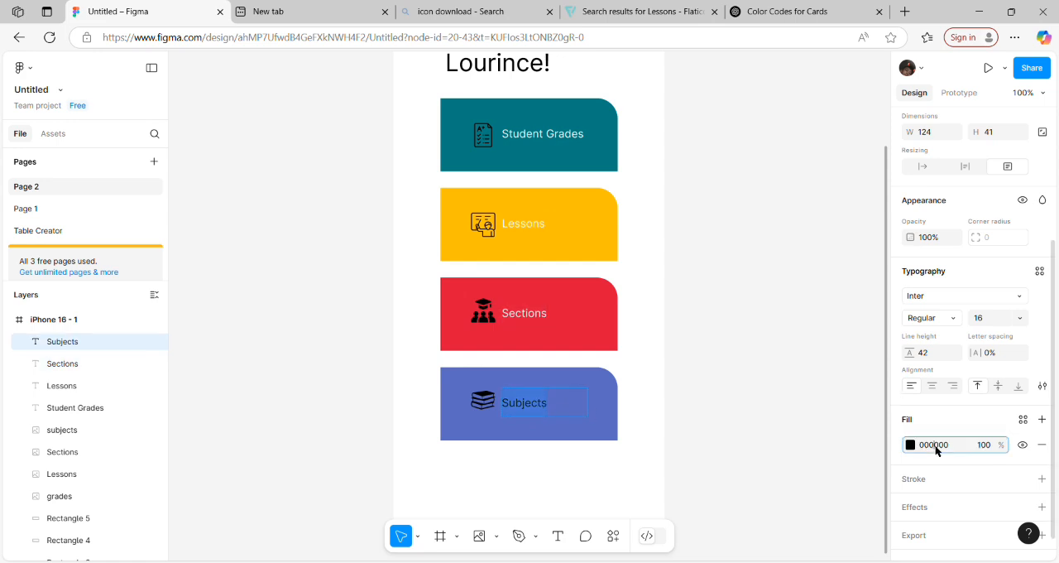
double_click(936, 447)
text(FFFFFF)
key(Return)
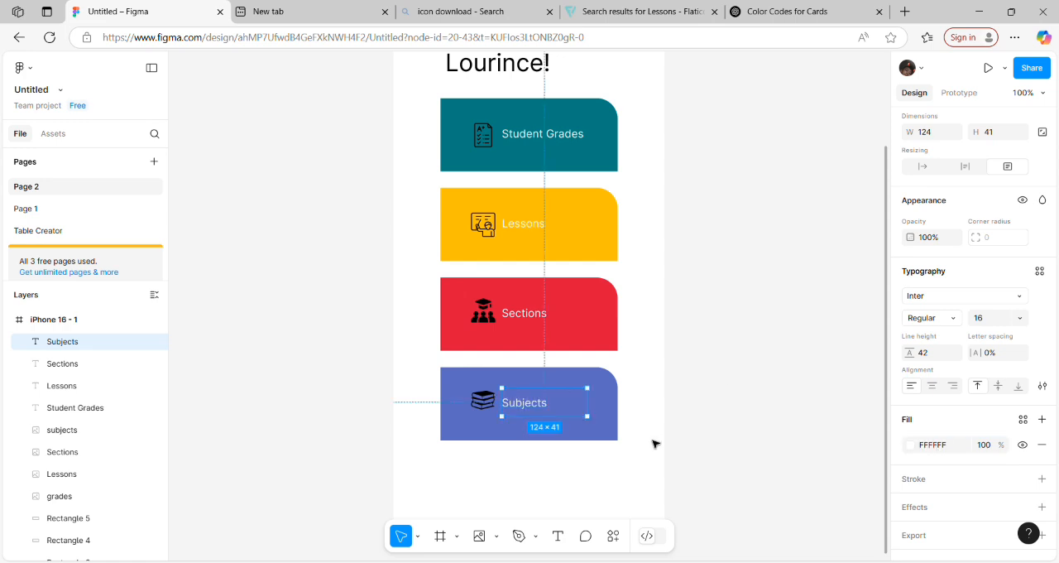
drag(789, 440, 860, 423)
scroll(889, 390, up, 5)
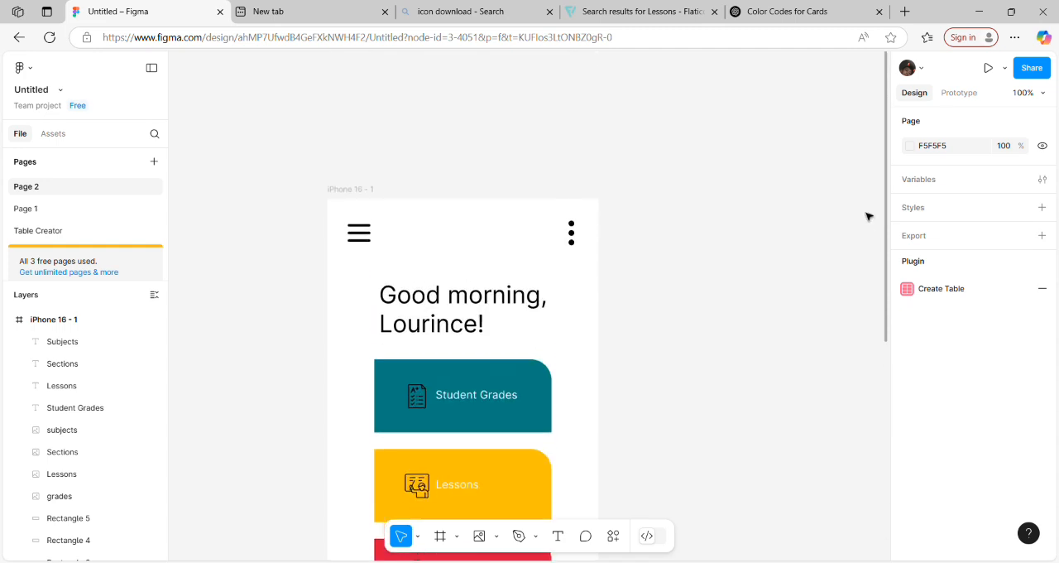
scroll(860, 252, down, 1)
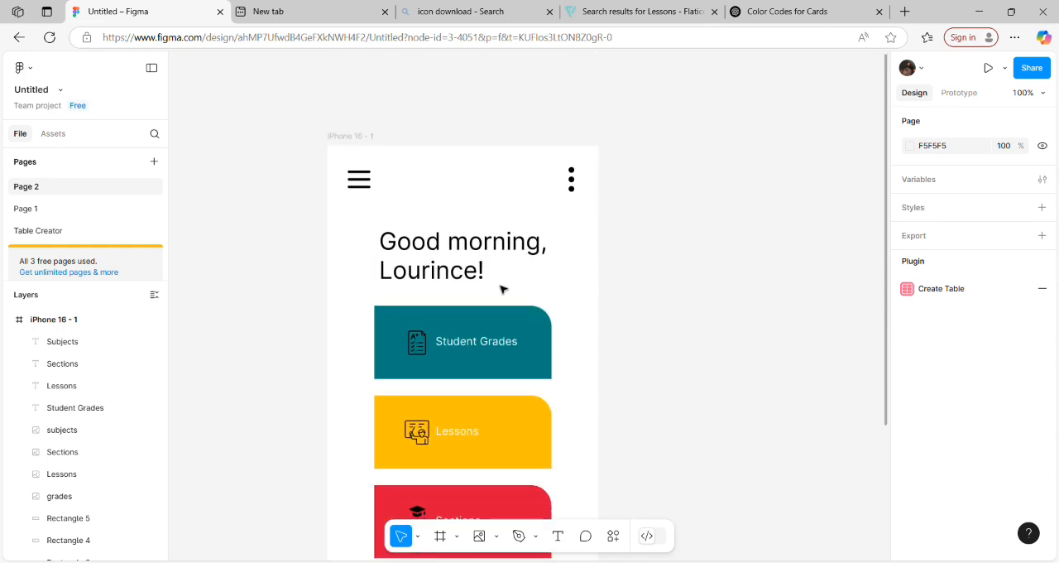